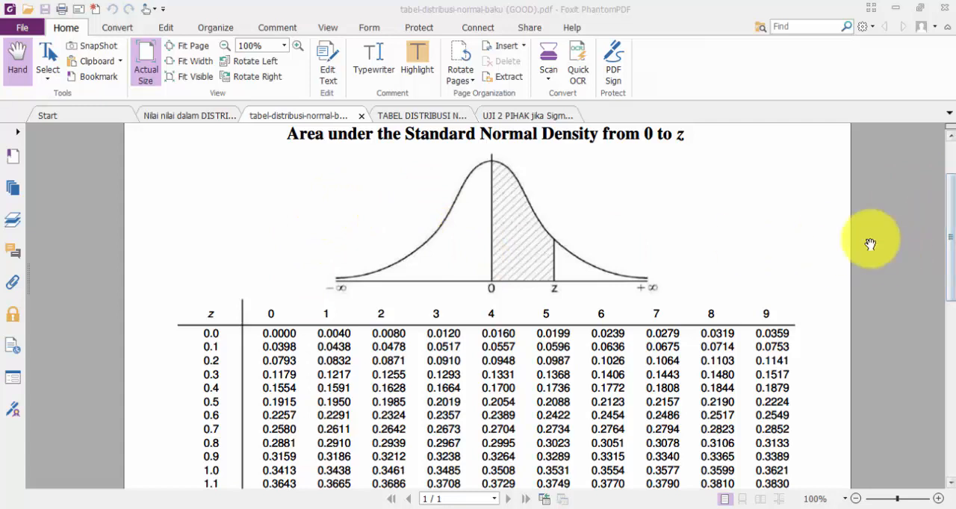
# Step: Review the 0-to-z normal table and its curve, and compare them with the table covering -3.9 < Z < 0 in the other PDF
pyautogui.moveTo(946, 240); pyautogui.dragTo(945, 209)
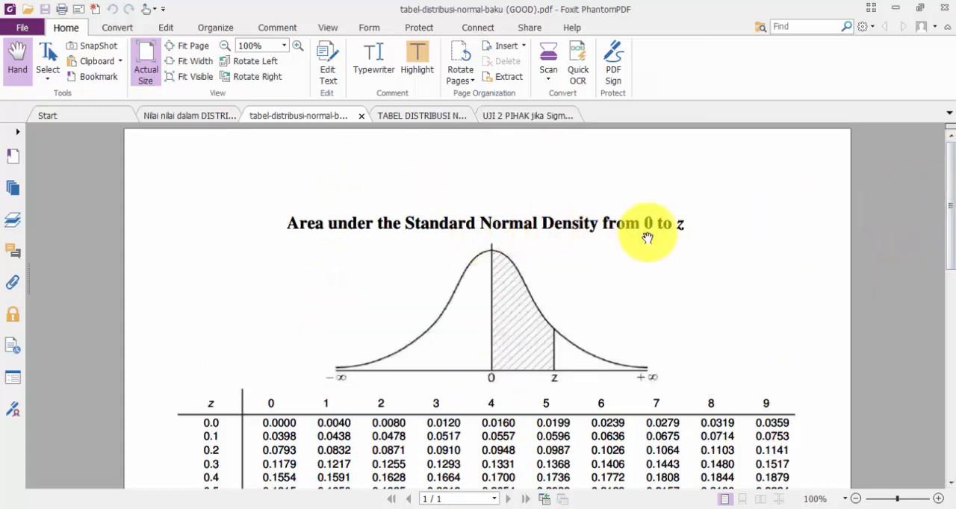
pyautogui.scroll(-1, 663, 232)
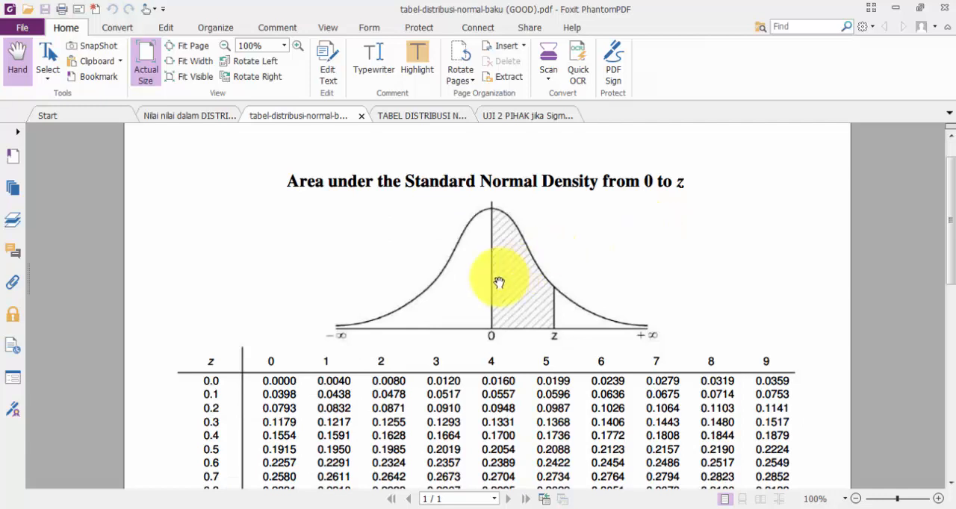
pyautogui.scroll(-3, 499, 284)
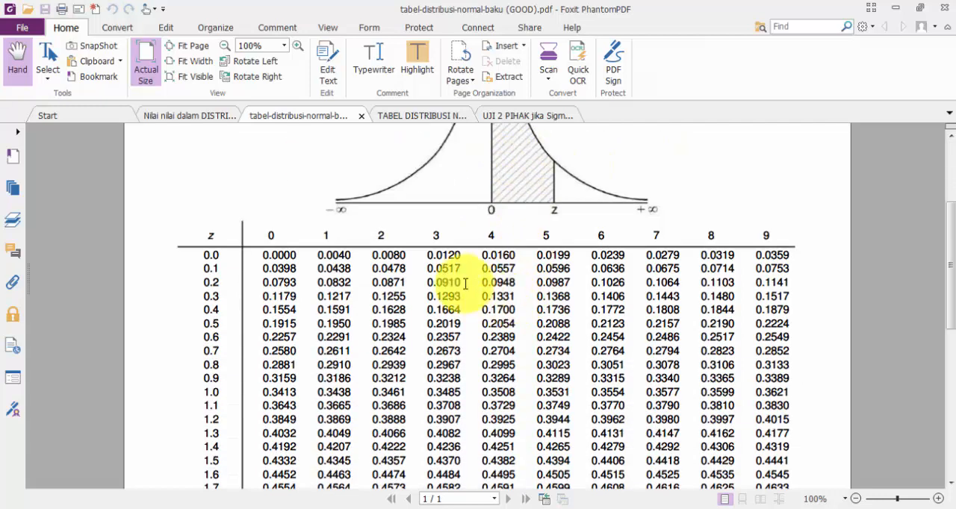
pyautogui.scroll(2, 466, 284)
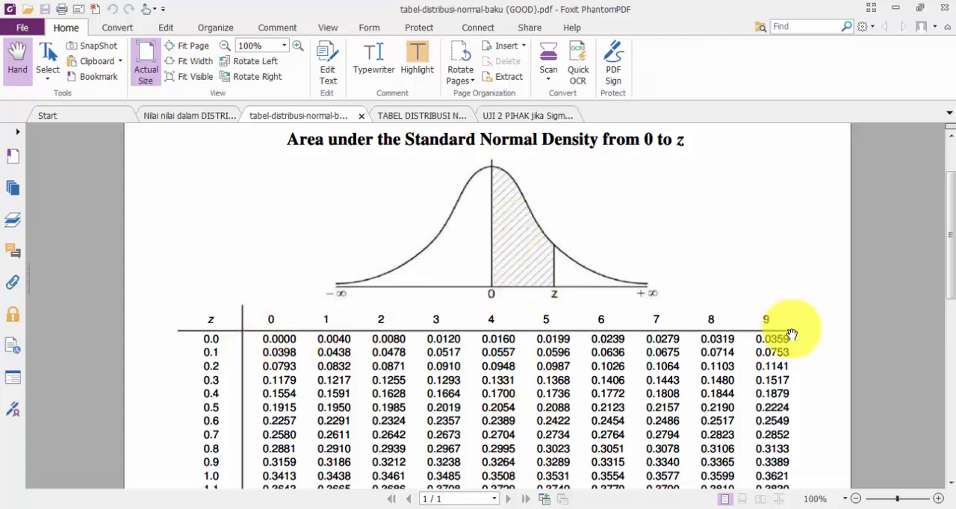
pyautogui.scroll(-4, 783, 351)
pyautogui.scroll(-3, 780, 371)
pyautogui.scroll(7, 437, 421)
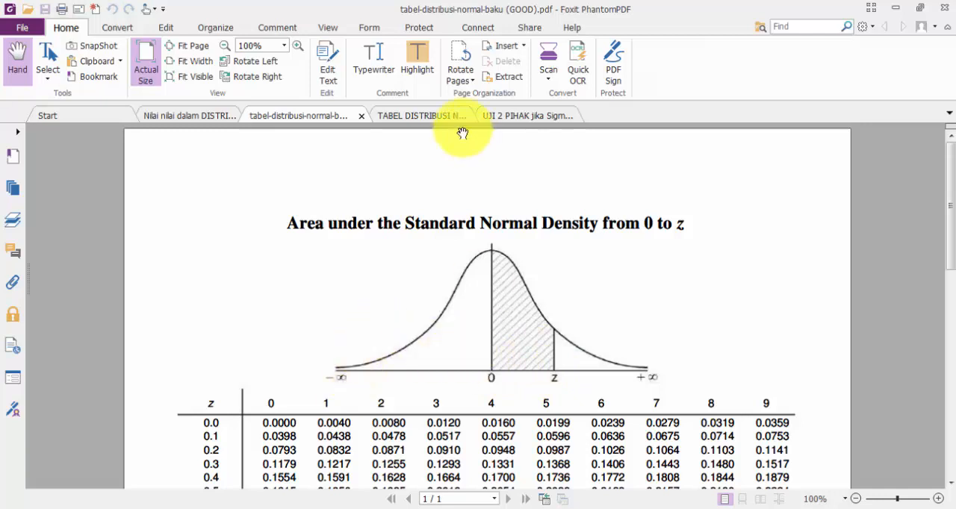
pyautogui.click(422, 115)
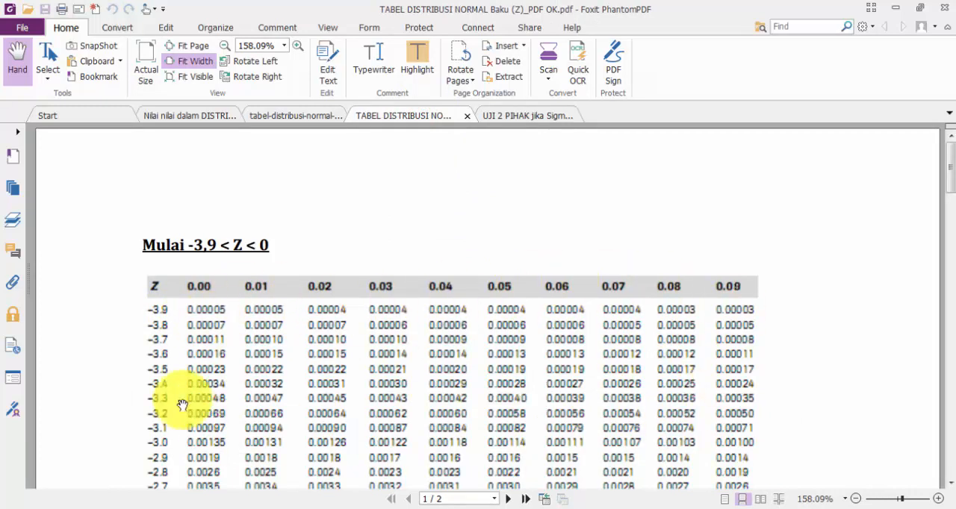
pyautogui.click(272, 115)
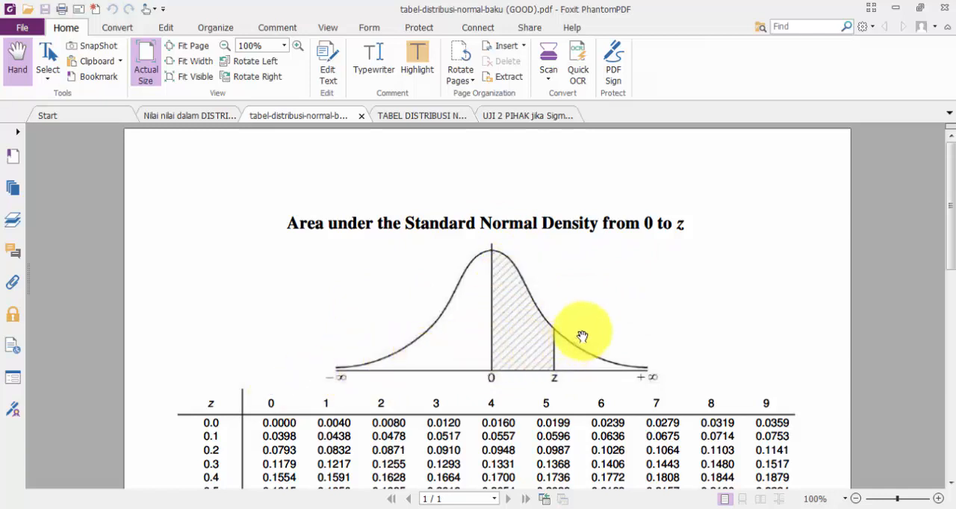
# Step: Switch to the Excel workbook, open the sheet "dari - tak hingga sampai z", and select the normal curve picture beside the Tabel I title
pyautogui.click(282, 508)
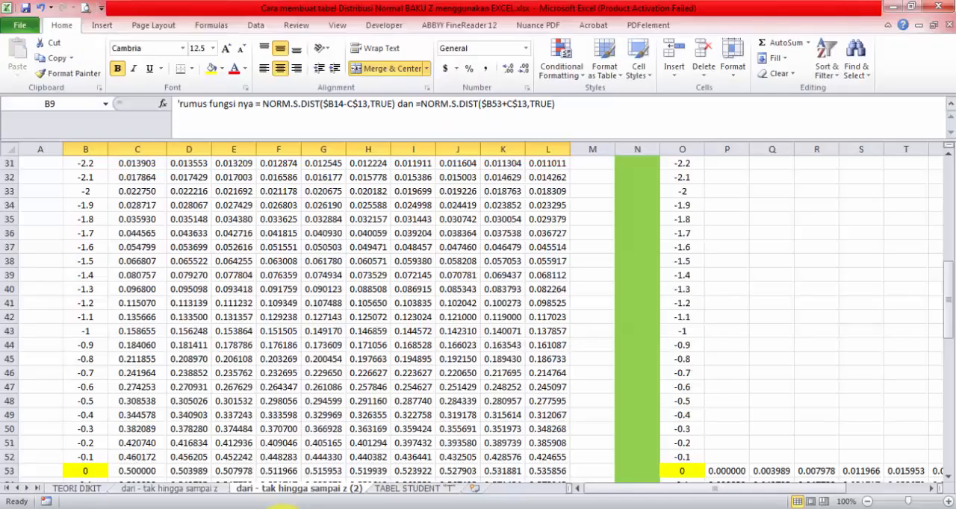
pyautogui.scroll(10, 352, 286)
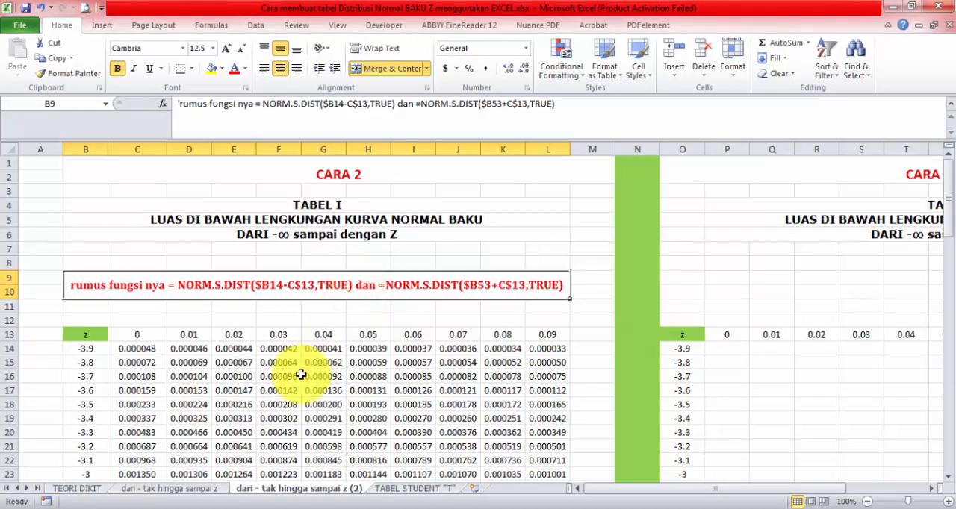
pyautogui.click(213, 493)
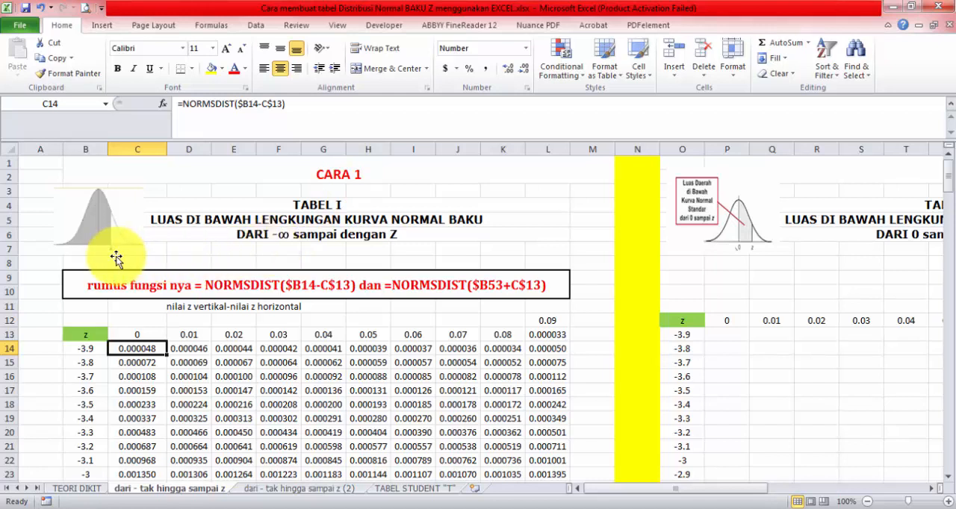
pyautogui.click(114, 233)
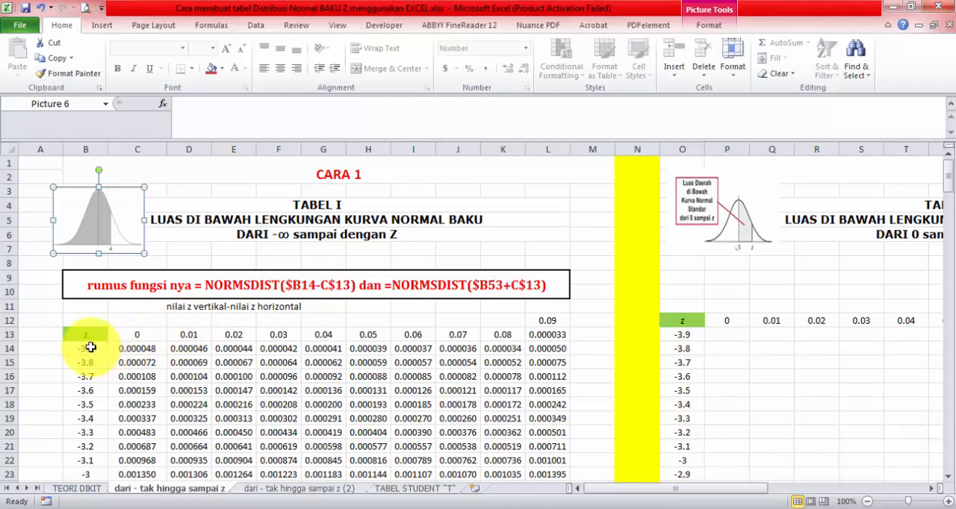
# Step: Examine the vertical z values in column B from -3.9 through 0 to 3.9
pyautogui.moveTo(90, 347); pyautogui.dragTo(88, 430)
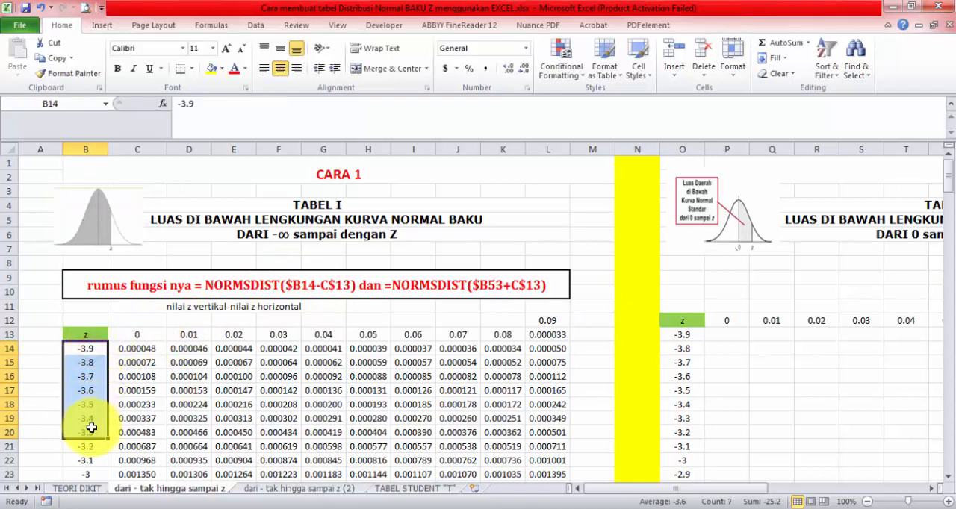
pyautogui.scroll(-8, 91, 427)
pyautogui.scroll(-15, 90, 426)
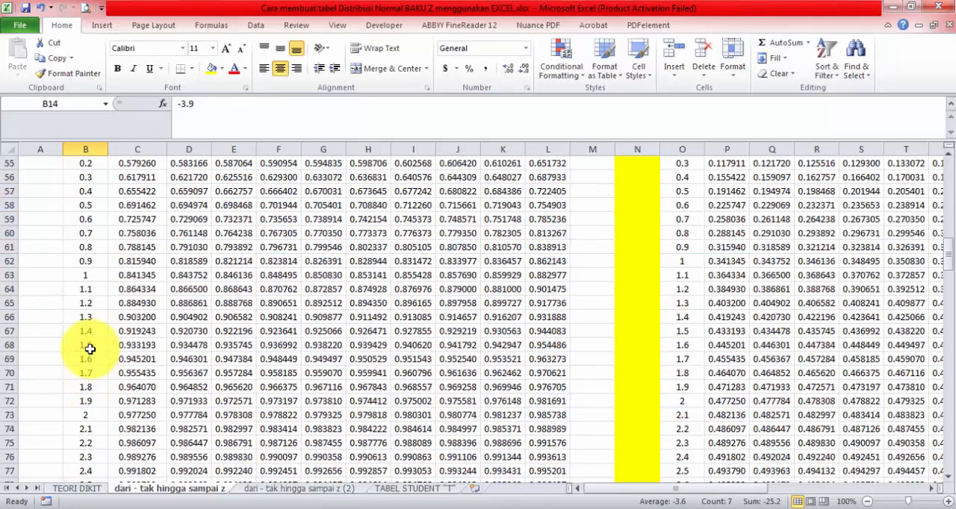
pyautogui.scroll(-1, 93, 433)
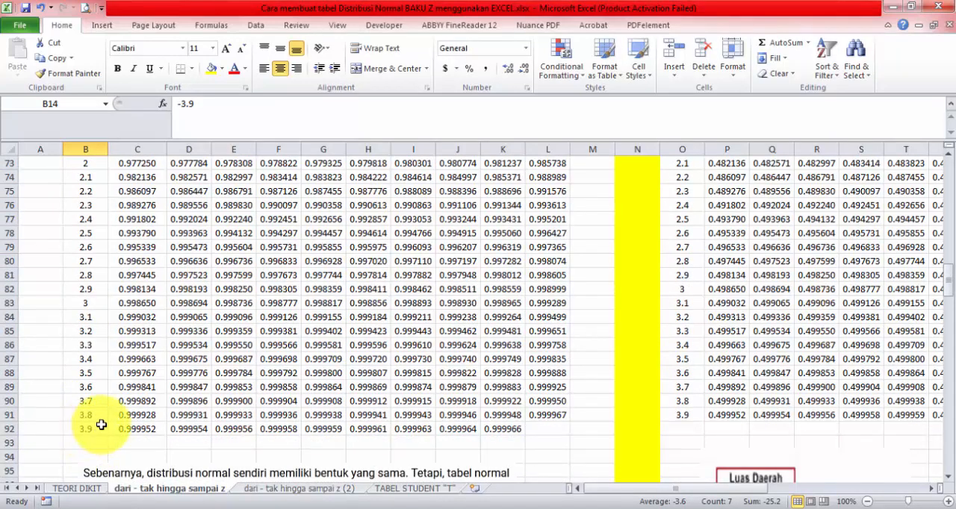
pyautogui.scroll(11, 101, 423)
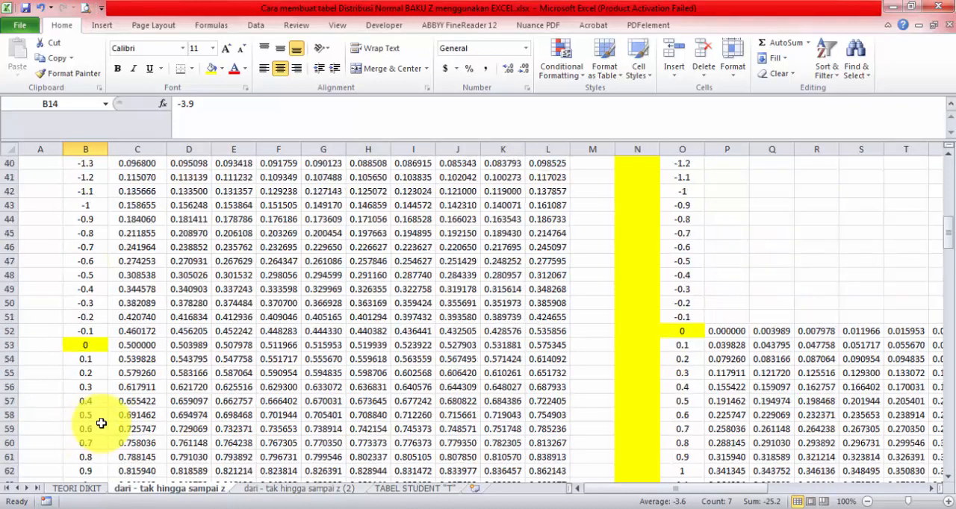
pyautogui.scroll(7, 104, 346)
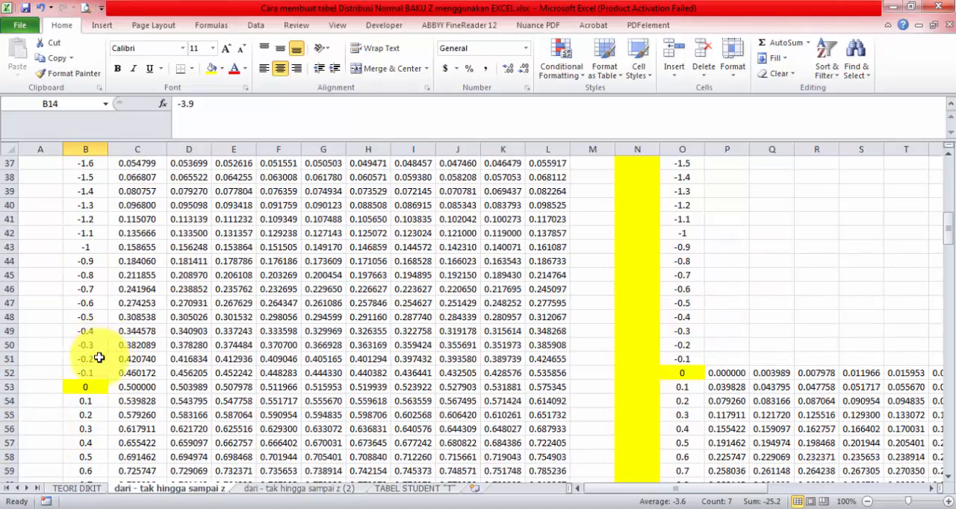
pyautogui.scroll(3, 86, 238)
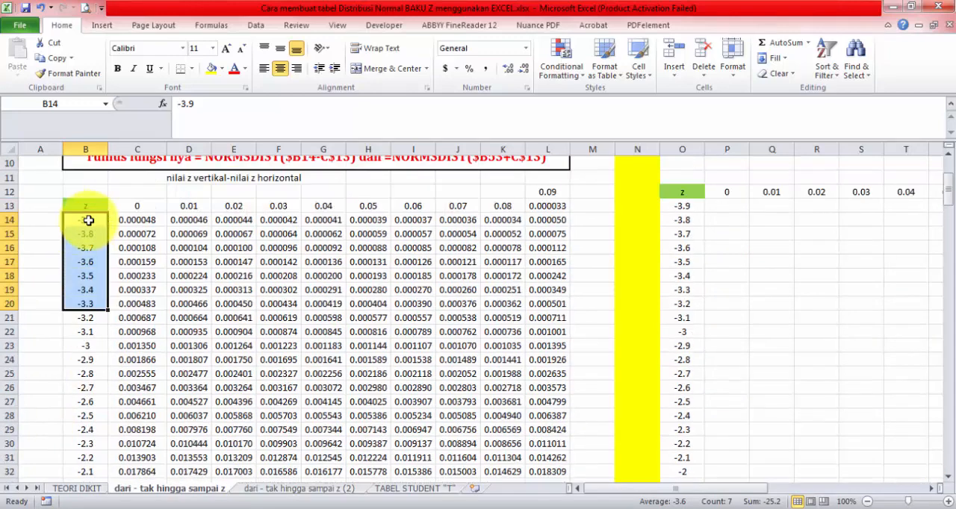
pyautogui.scroll(-5, 88, 254)
pyautogui.scroll(-4, 99, 382)
pyautogui.click(88, 373)
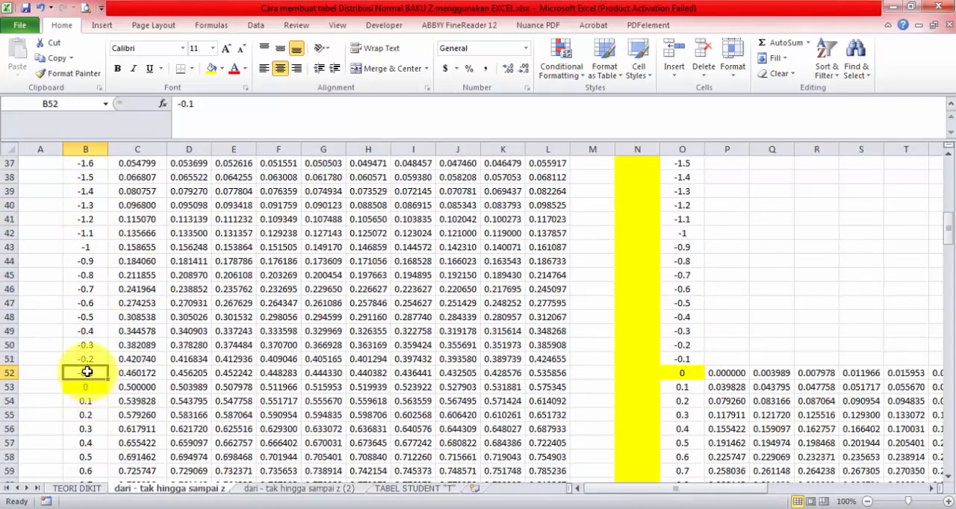
pyautogui.click(90, 389)
pyautogui.scroll(-14, 89, 388)
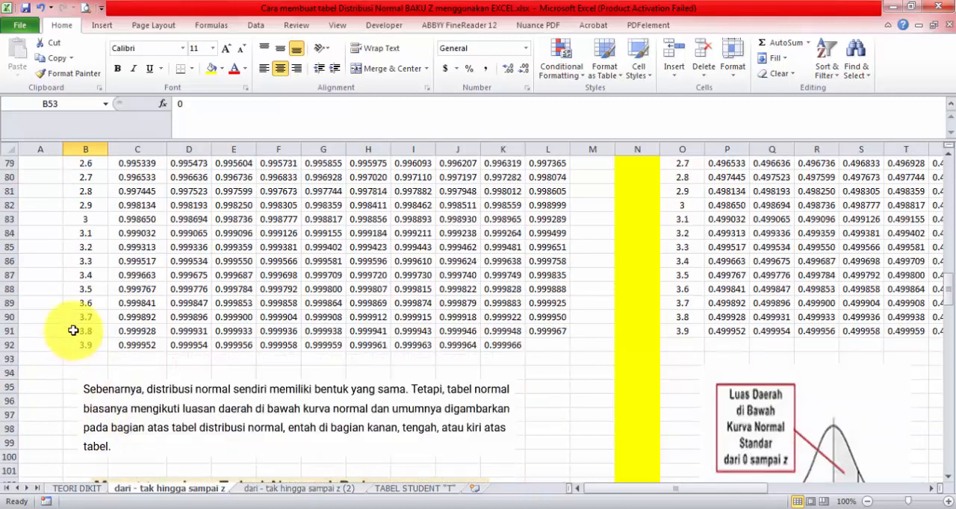
# Step: Inspect the first-column probability cells just above and below z = 0 to compare the negative and positive formulas
pyautogui.scroll(16, 73, 330)
pyautogui.scroll(-3, 82, 351)
pyautogui.click(136, 331)
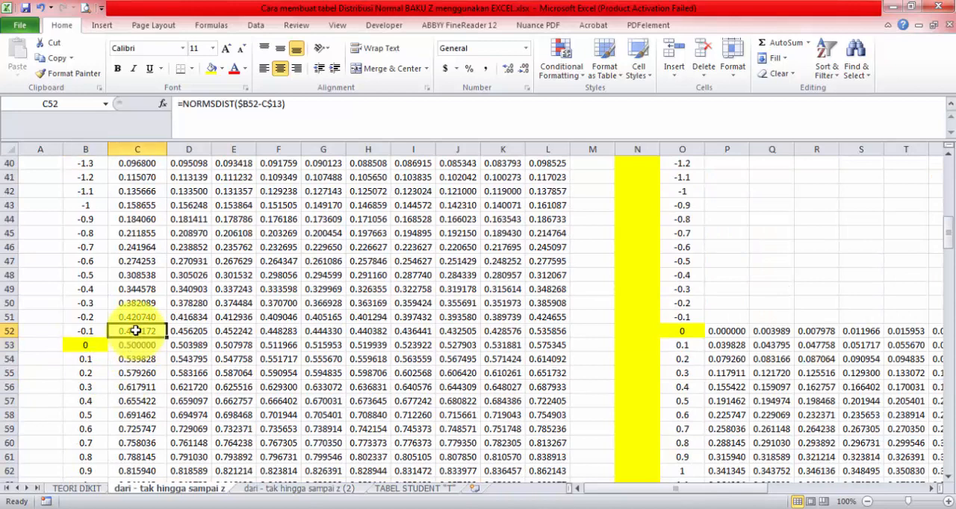
pyautogui.click(136, 358)
# Step: Highlight the vertical z values starting at -3.9 and the horizontal z header row C13:L13
pyautogui.scroll(12, 137, 313)
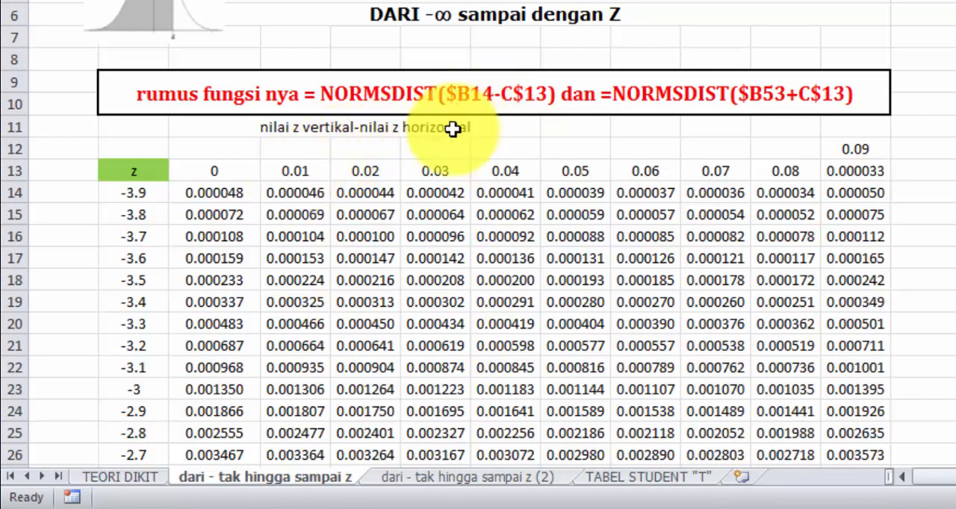
pyautogui.moveTo(134, 193); pyautogui.dragTo(135, 411)
pyautogui.moveTo(200, 166); pyautogui.dragTo(841, 172)
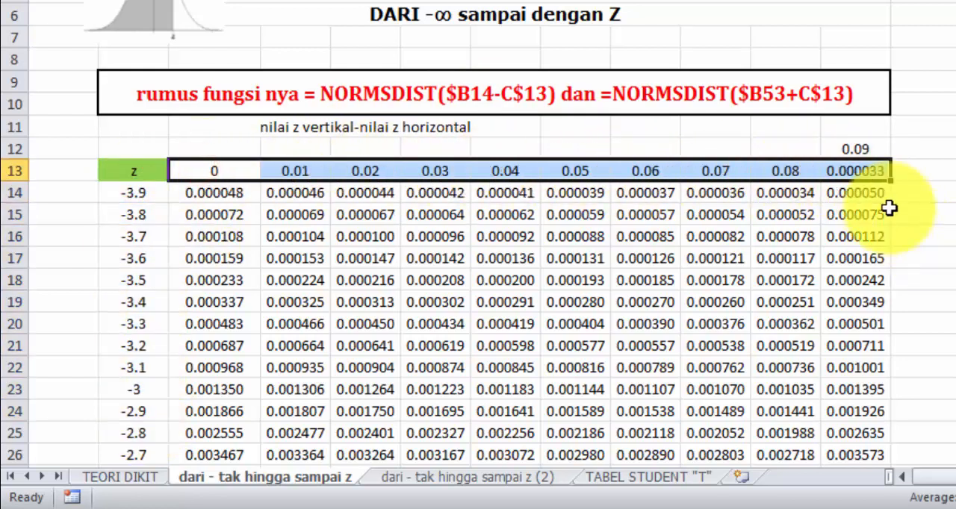
# Step: Correct the last column header by copying 0.09 from L12 into L13, and clear L12
pyautogui.click(852, 170)
pyautogui.click(855, 149)
pyautogui.hotkey('ctrl', 'c')
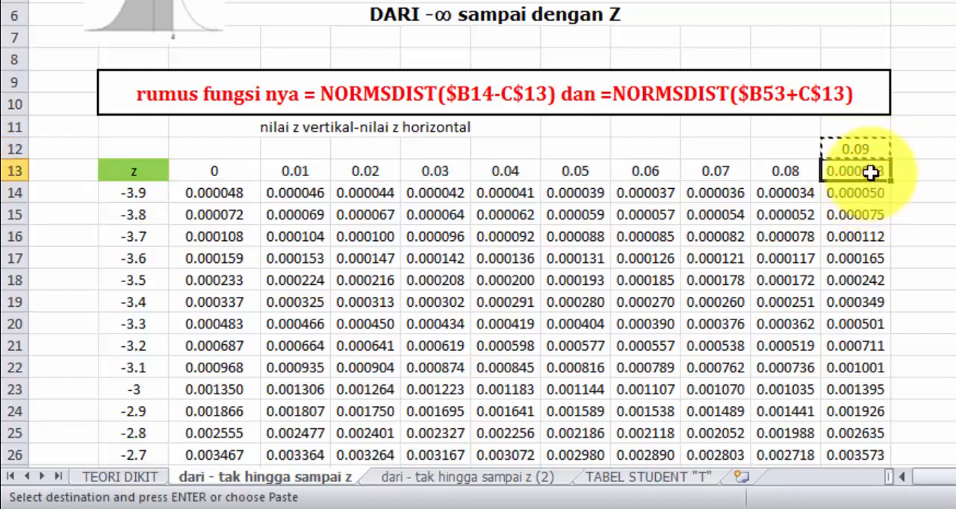
pyautogui.click(864, 171)
pyautogui.press('Return')
pyautogui.click(874, 149)
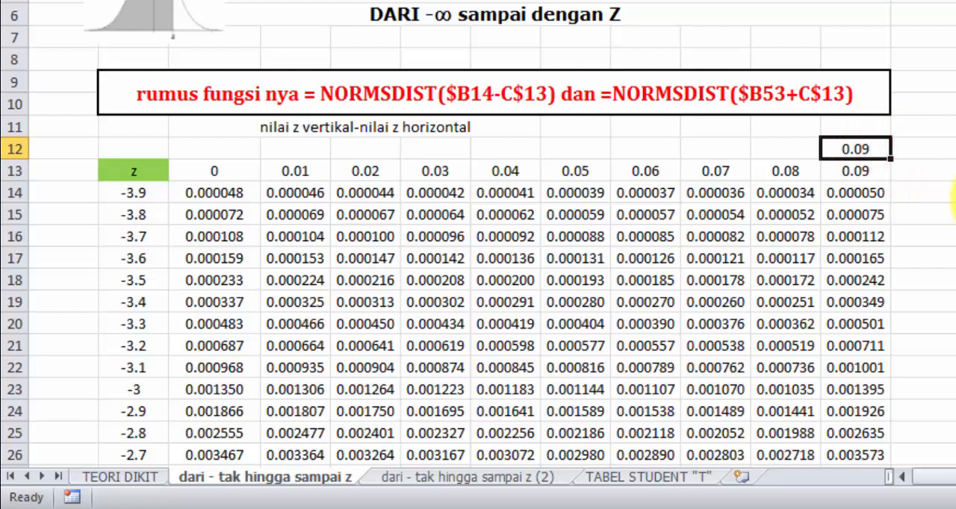
pyautogui.press('Delete')
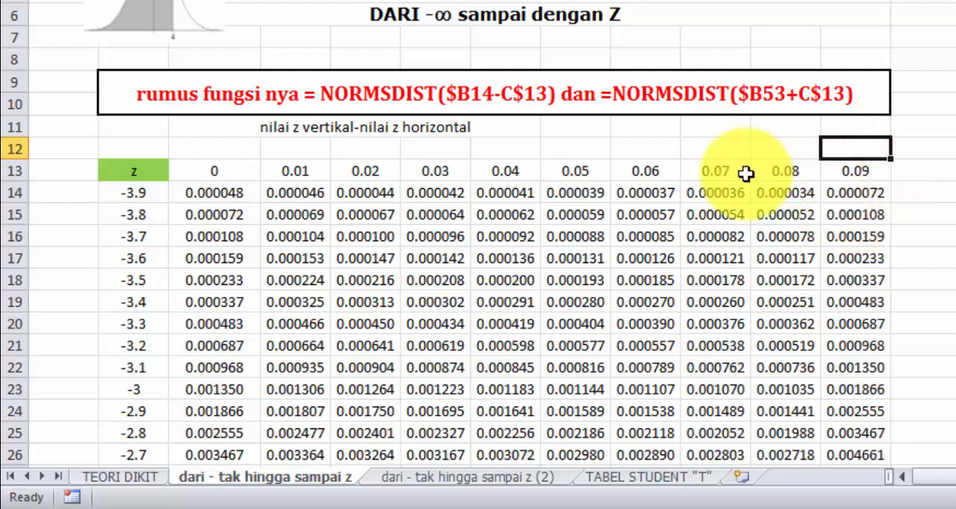
# Step: Review the NORMSDIST formula note and the negative z rows from -3.9 down to -0.1
pyautogui.click(604, 96)
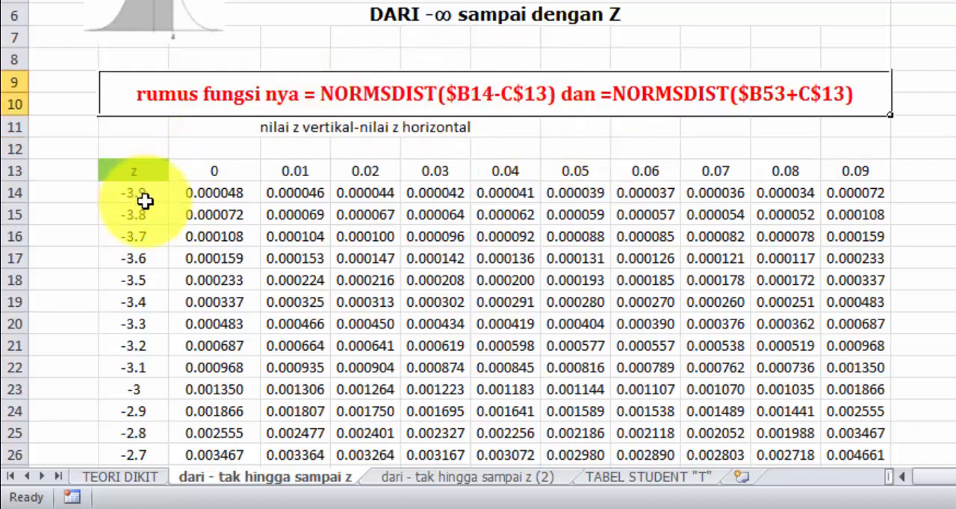
pyautogui.scroll(-9, 142, 202)
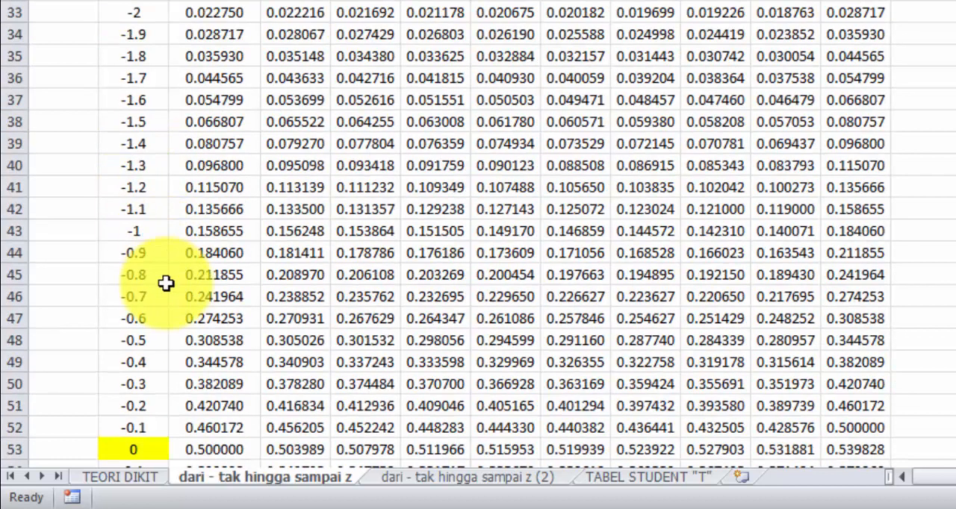
pyautogui.click(146, 427)
pyautogui.scroll(8, 456, 201)
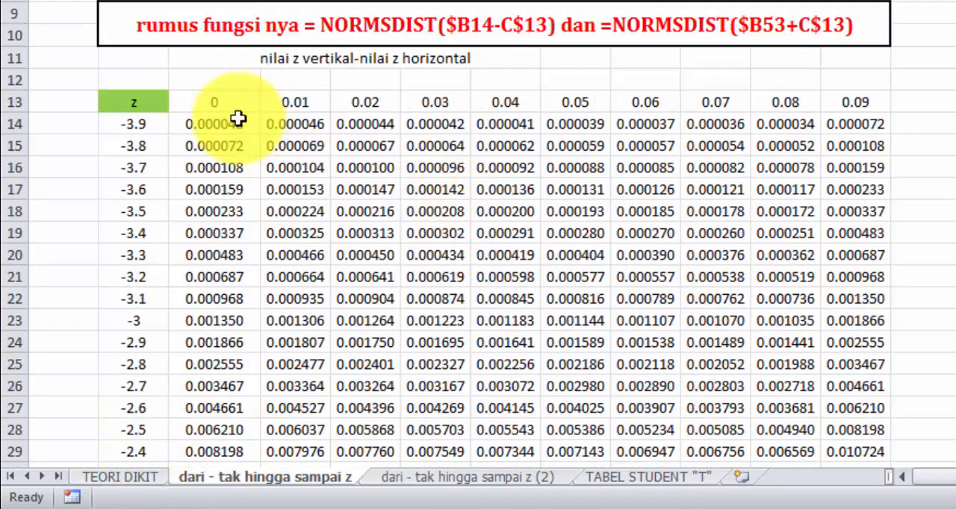
# Step: Check the probabilities in the z = -3.9 row against the column headers 0 to 0.09, ending on cell C14
pyautogui.click(215, 102)
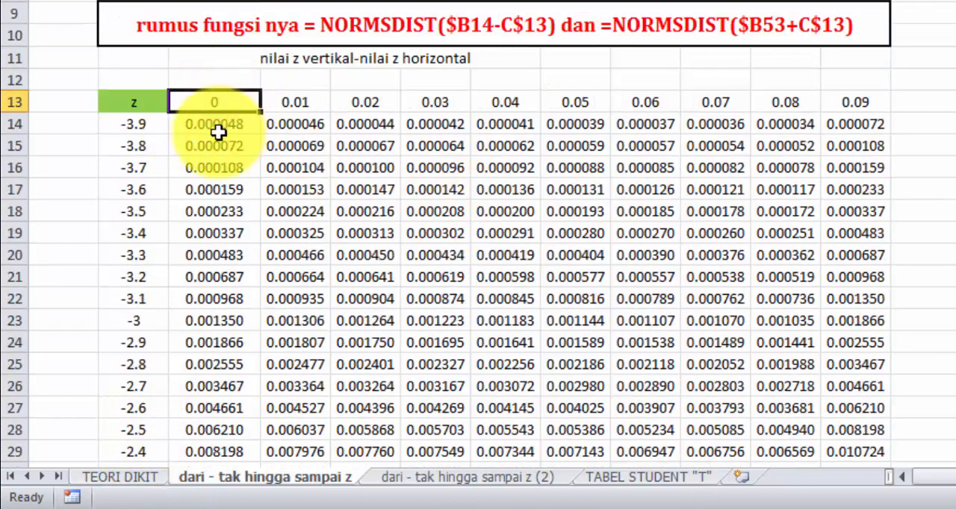
pyautogui.click(311, 102)
pyautogui.click(306, 127)
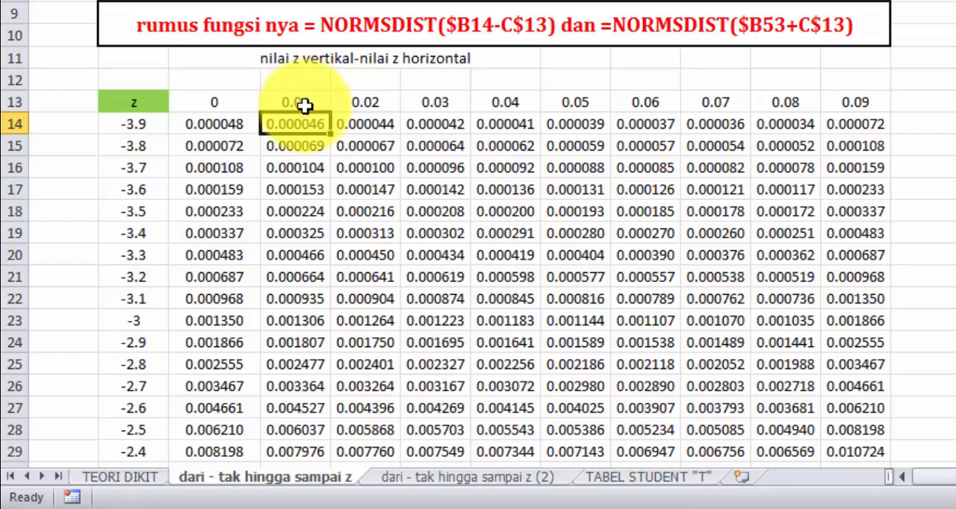
pyautogui.click(353, 124)
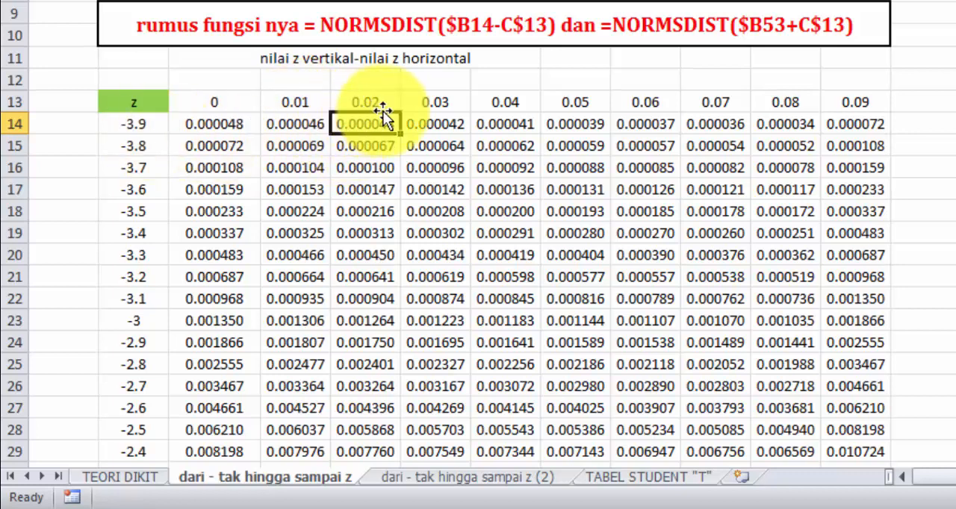
pyautogui.click(446, 123)
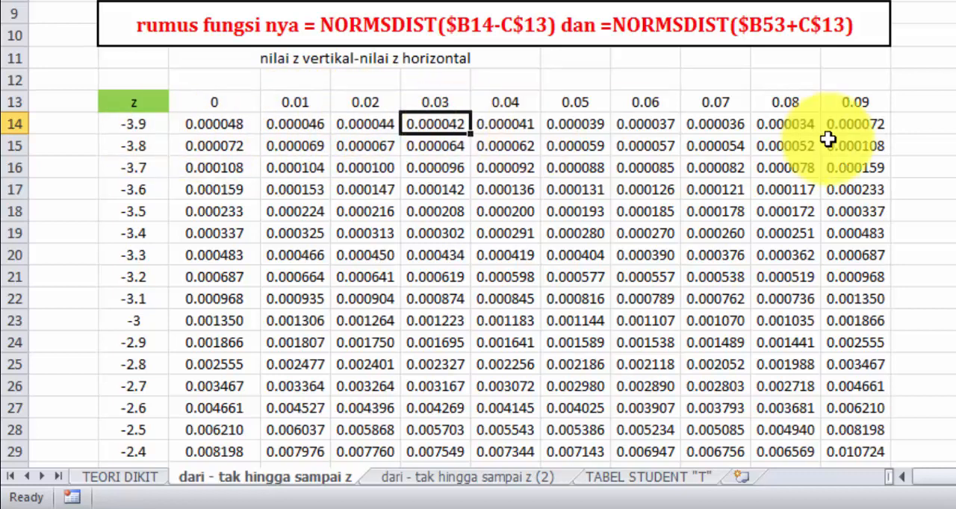
pyautogui.click(871, 124)
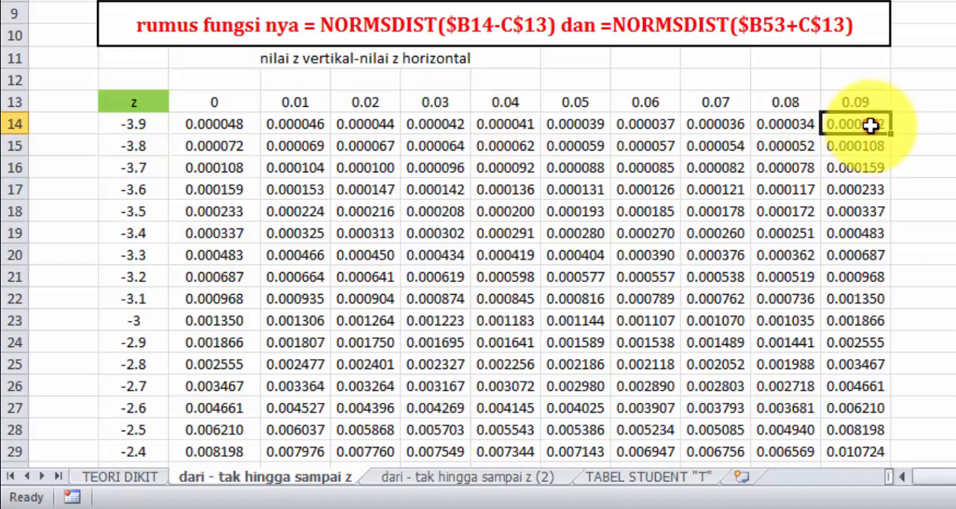
pyautogui.click(437, 234)
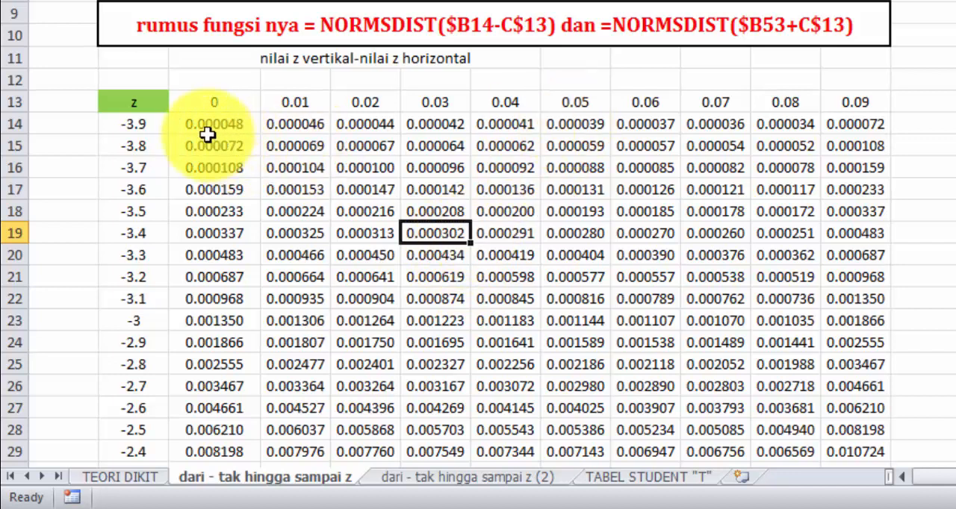
pyautogui.moveTo(207, 138); pyautogui.dragTo(505, 198)
pyautogui.click(241, 123)
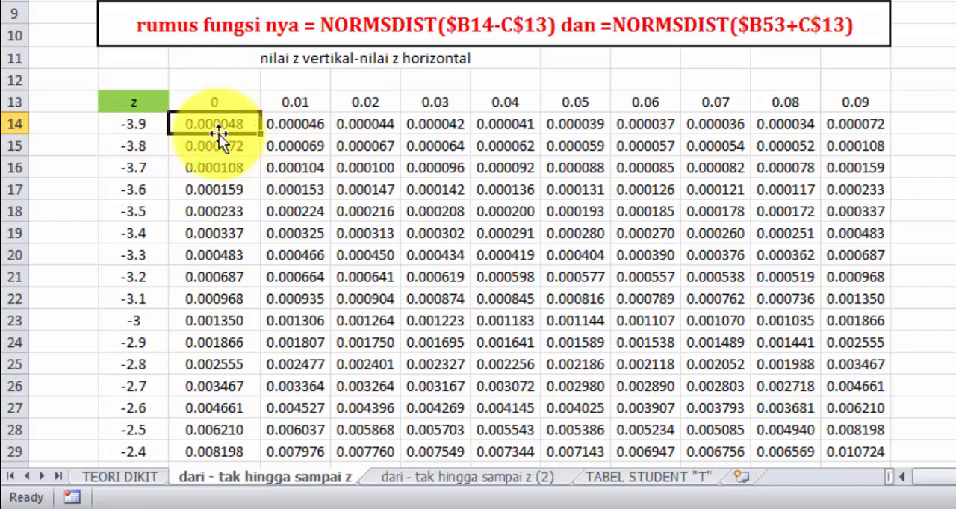
# Step: Clear all existing probabilities from the first table's range C14:L92
pyautogui.moveTo(209, 127); pyautogui.dragTo(785, 386)
pyautogui.moveTo(784, 490); pyautogui.dragTo(842, 402)
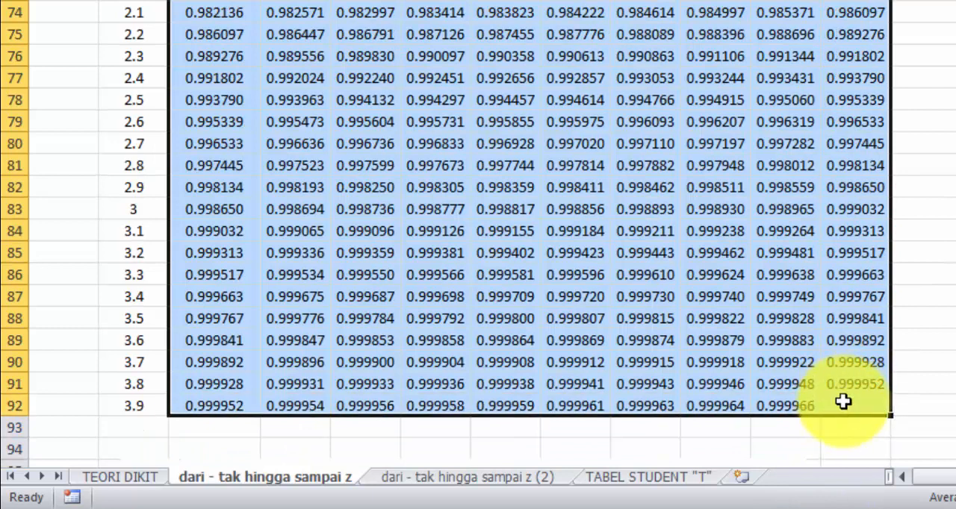
pyautogui.scroll(20, 842, 402)
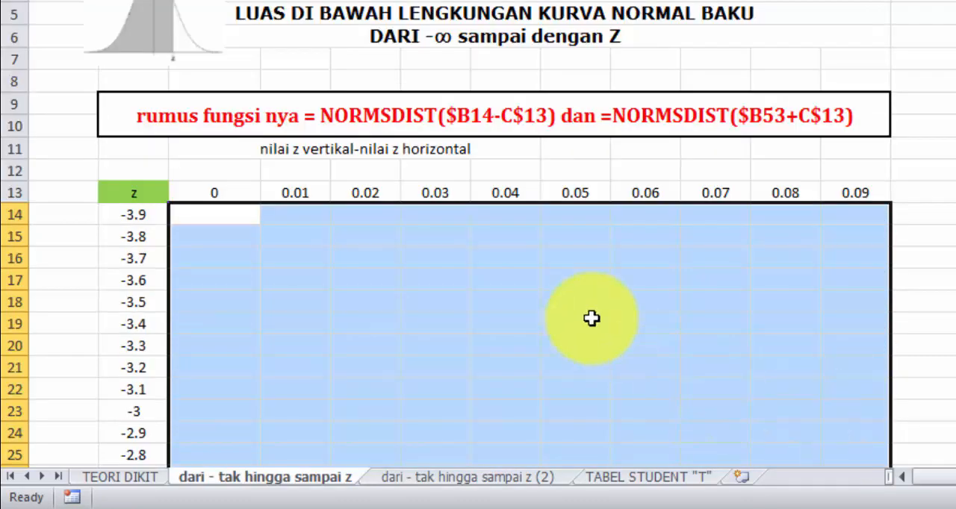
# Step: Start a formula in cell C14 with the NORMSDIST function
pyautogui.click(214, 213)
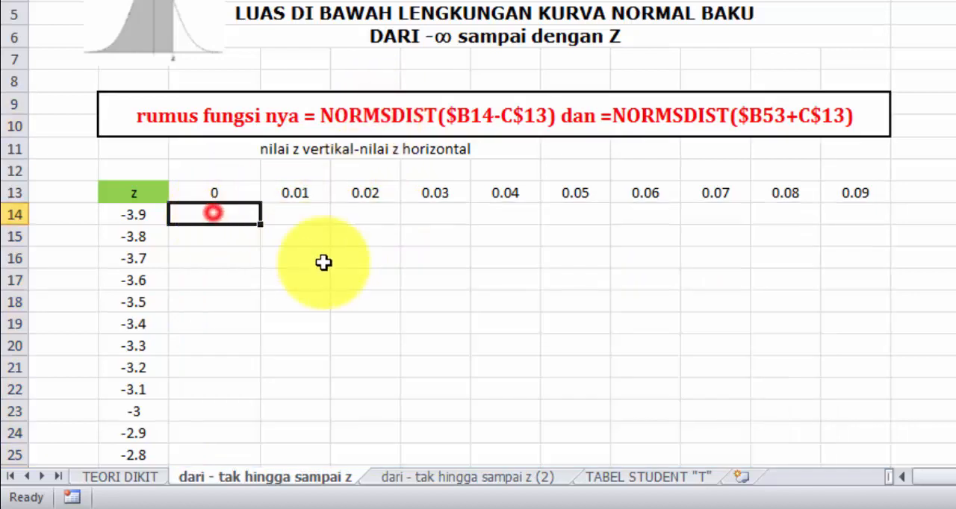
pyautogui.write('=')
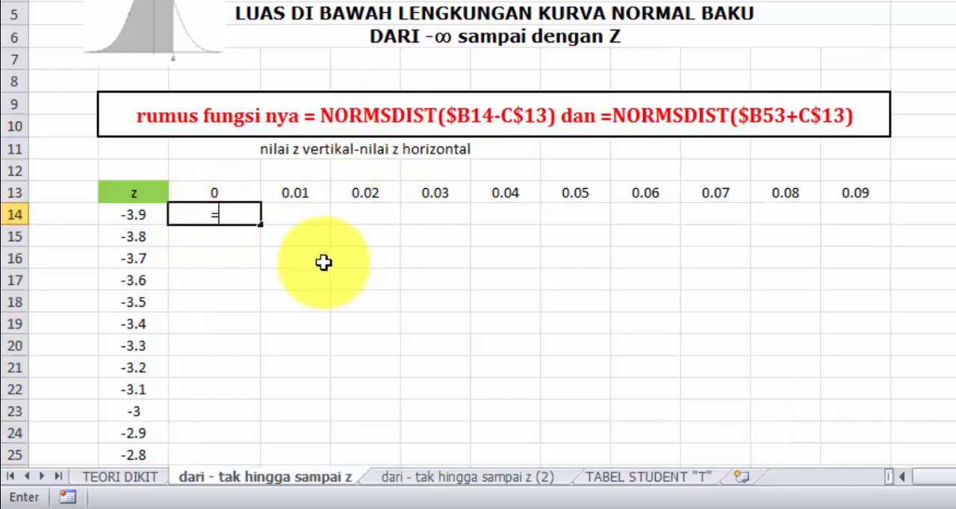
pyautogui.write('NORM')
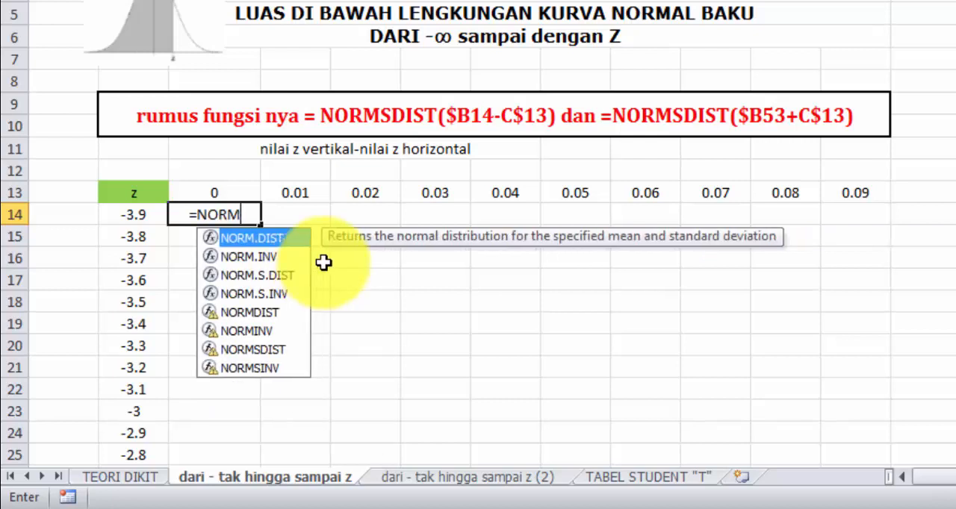
pyautogui.write('S')
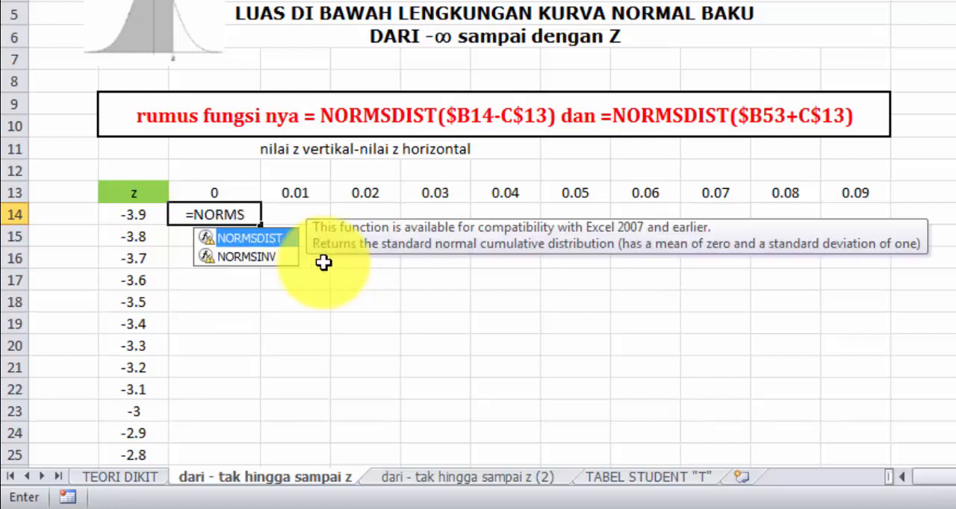
pyautogui.write('DIST(')
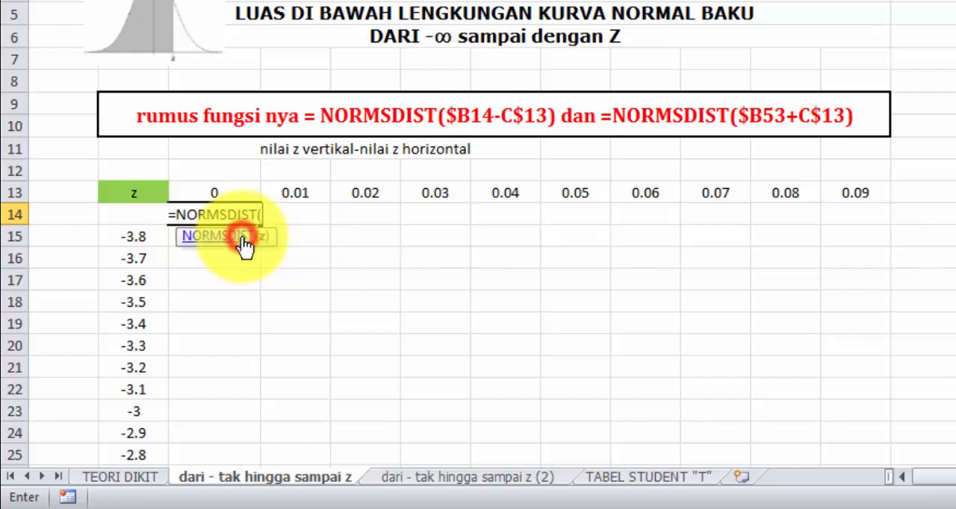
pyautogui.doubleClick(242, 241)
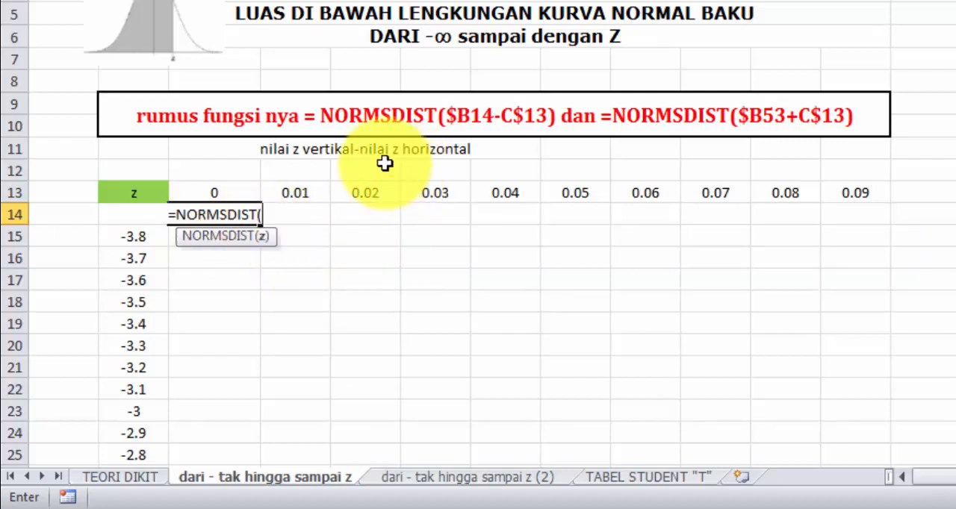
# Step: Complete the C14 formula as =NORMSDIST($B14-C$13), locking column B and row 13, and enter it
pyautogui.click(135, 237)
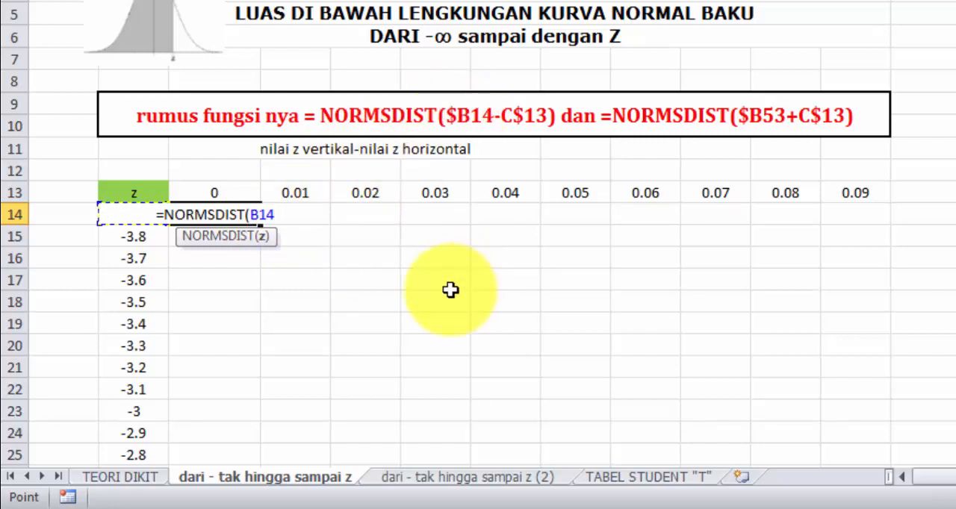
pyautogui.press('F4')
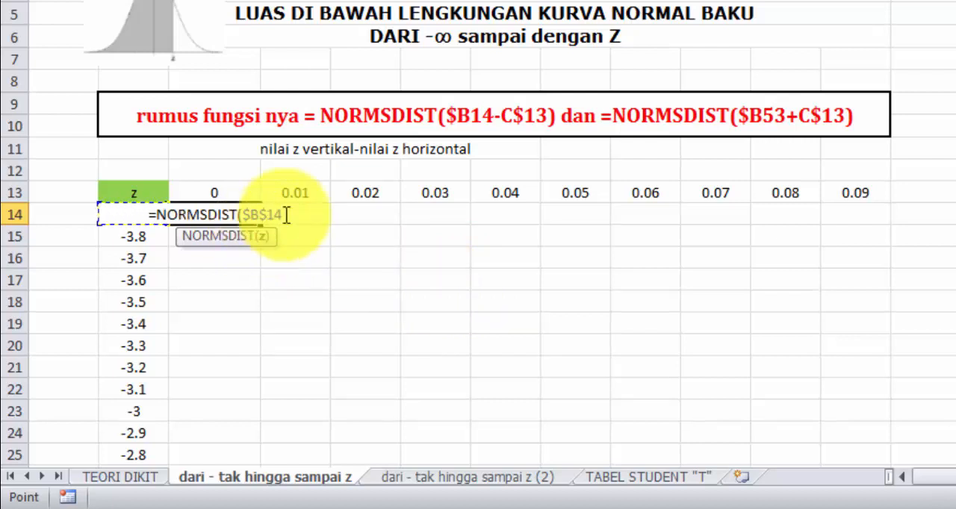
pyautogui.press('F4')
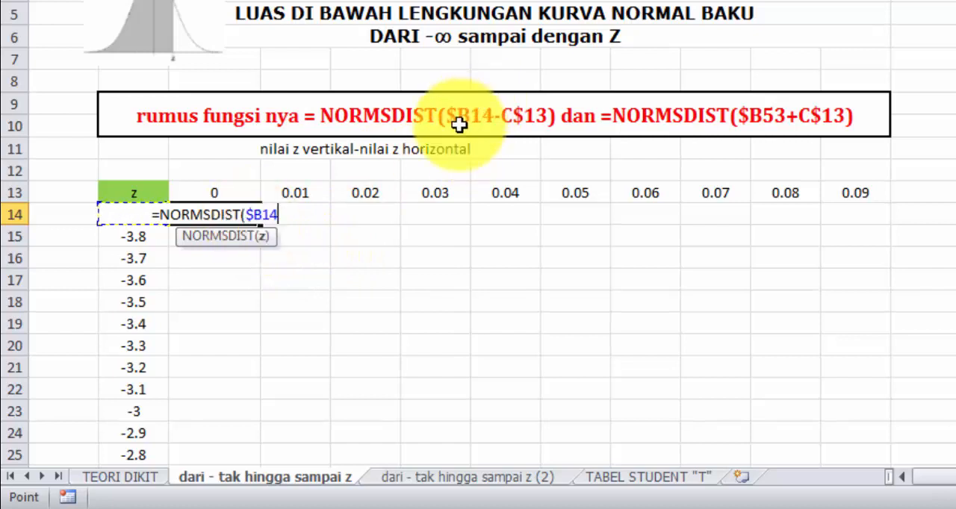
pyautogui.write('-')
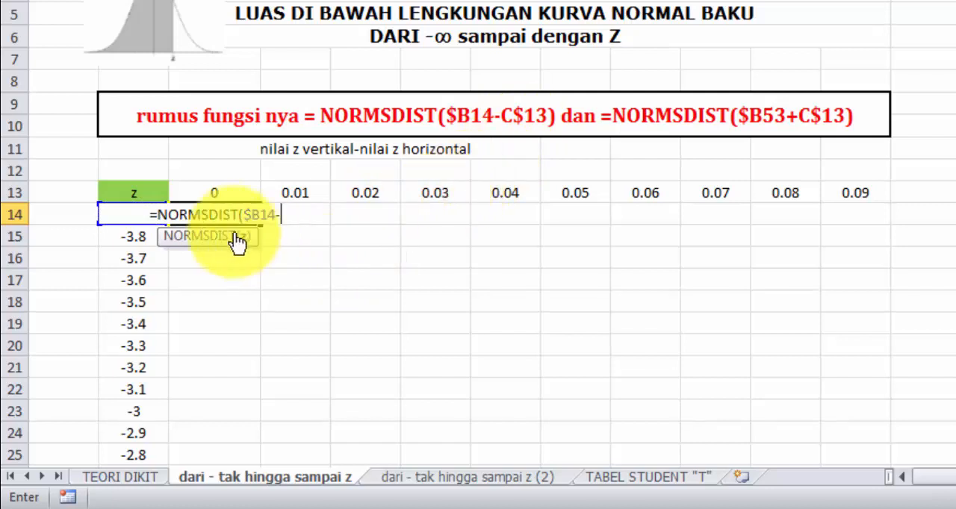
pyautogui.click(217, 191)
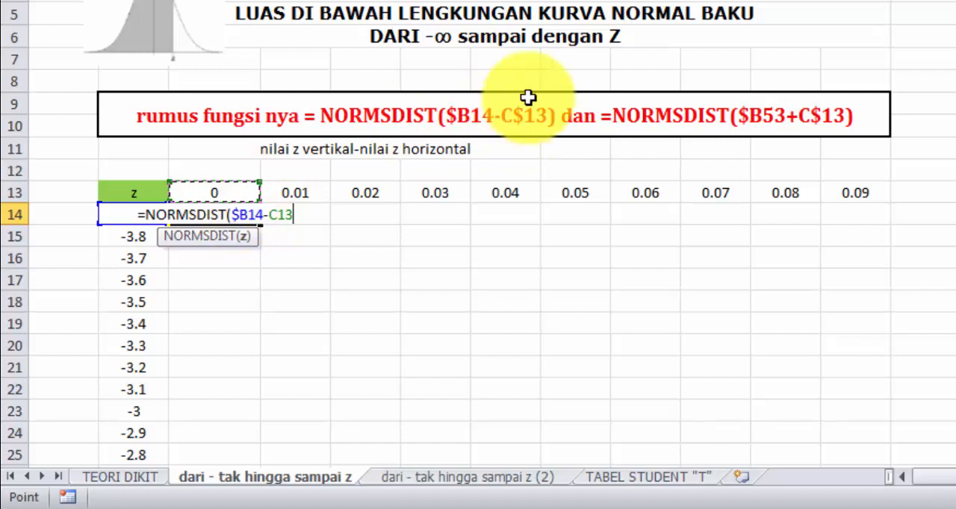
pyautogui.press('F4')
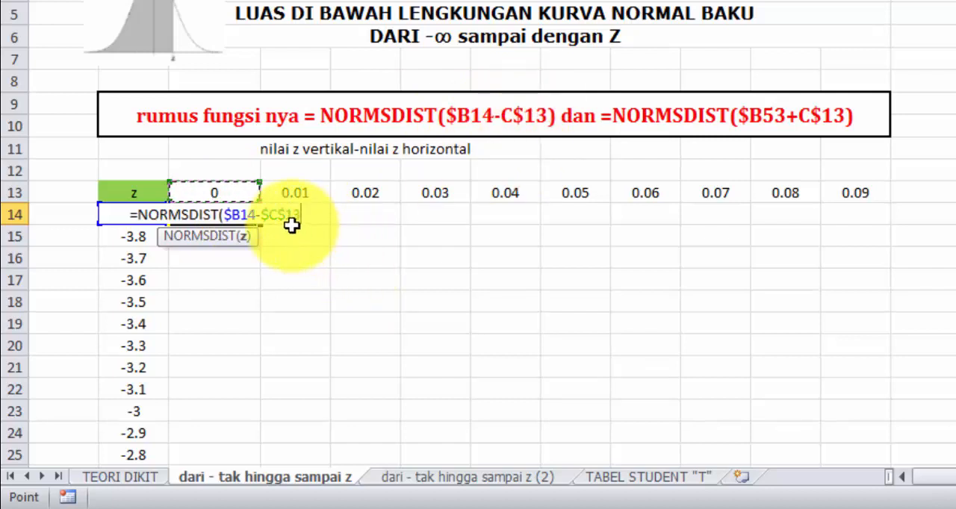
pyautogui.press('F4')
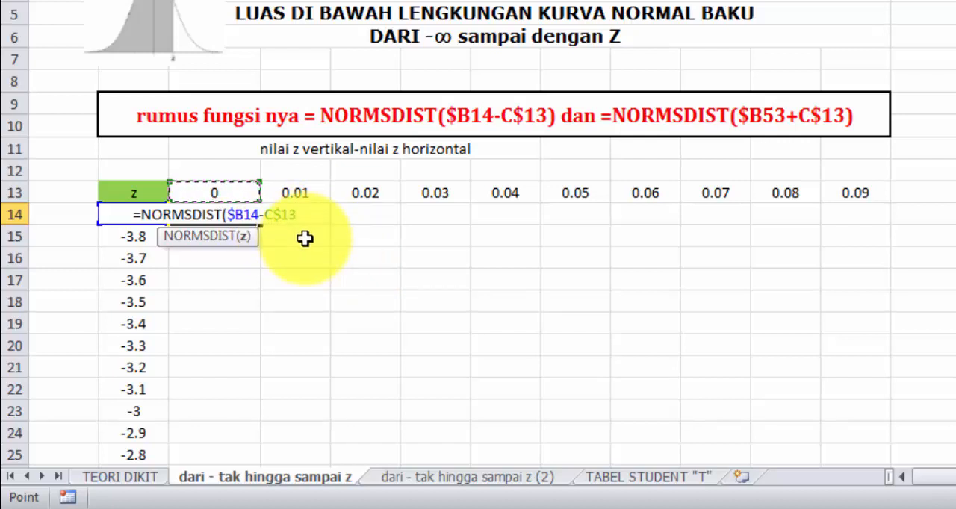
pyautogui.write(')')
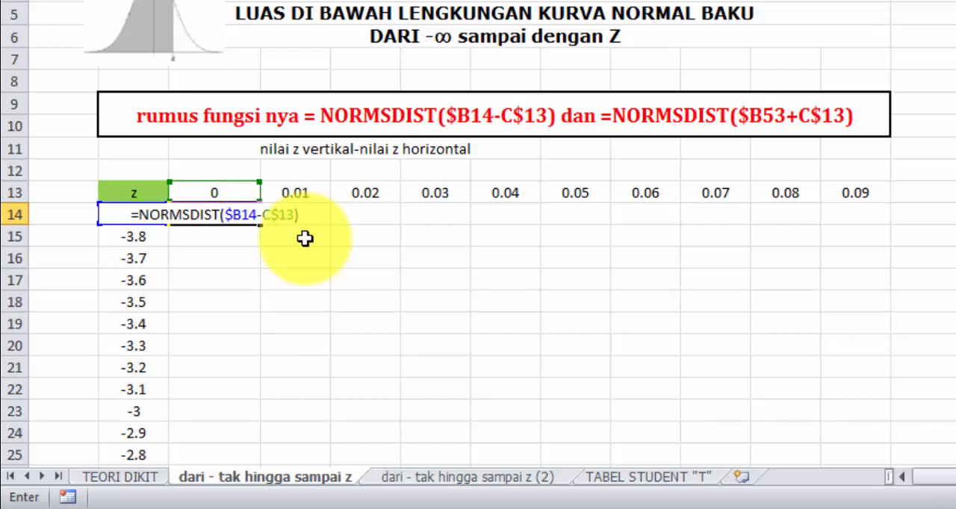
pyautogui.press('Return')
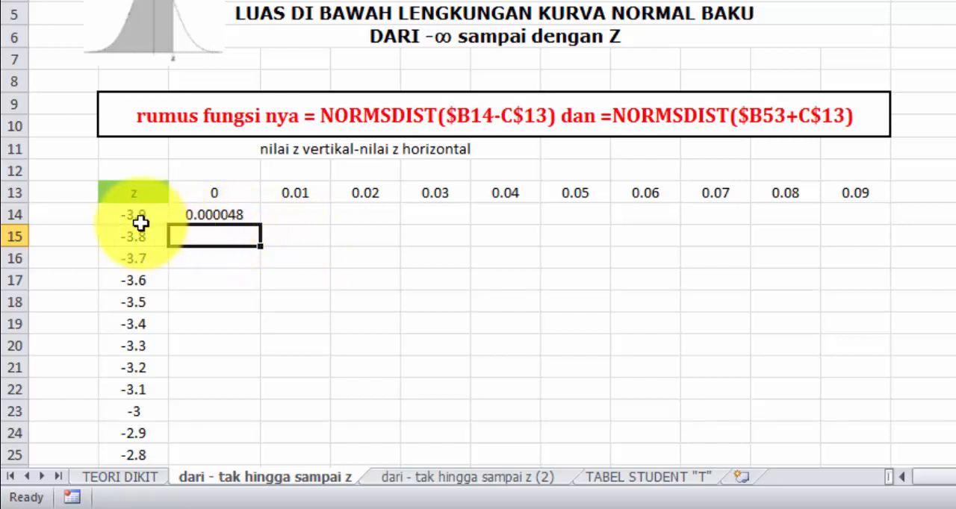
# Step: Compare the C14 result with the z = -3.9, 0.00 entry in the PDF normal distribution table, and return to Excel
pyautogui.click(253, 215)
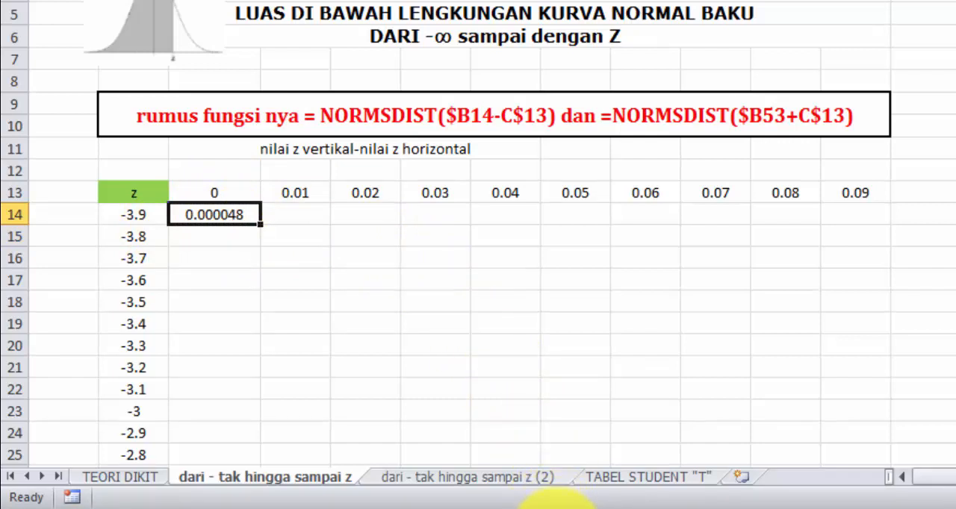
pyautogui.click(557, 508)
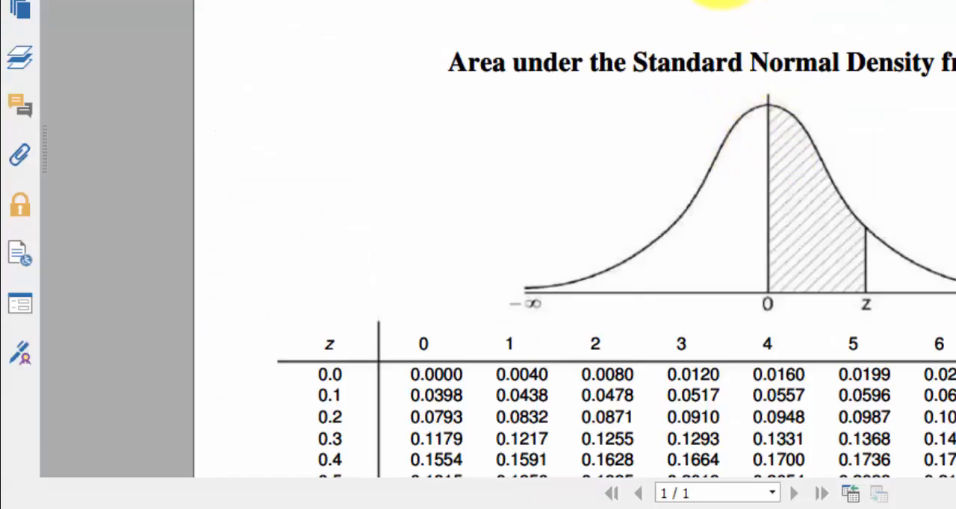
pyautogui.click(437, 506)
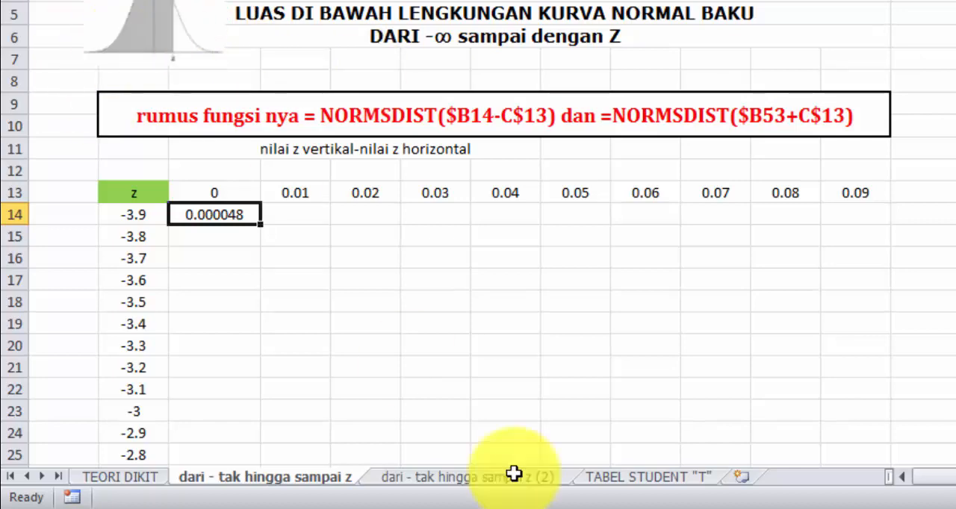
pyautogui.click(566, 508)
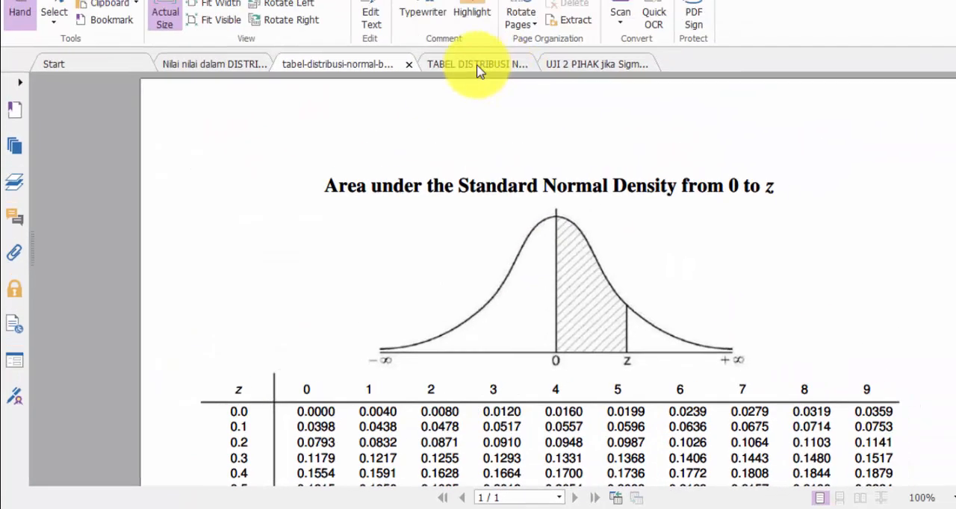
pyautogui.click(418, 117)
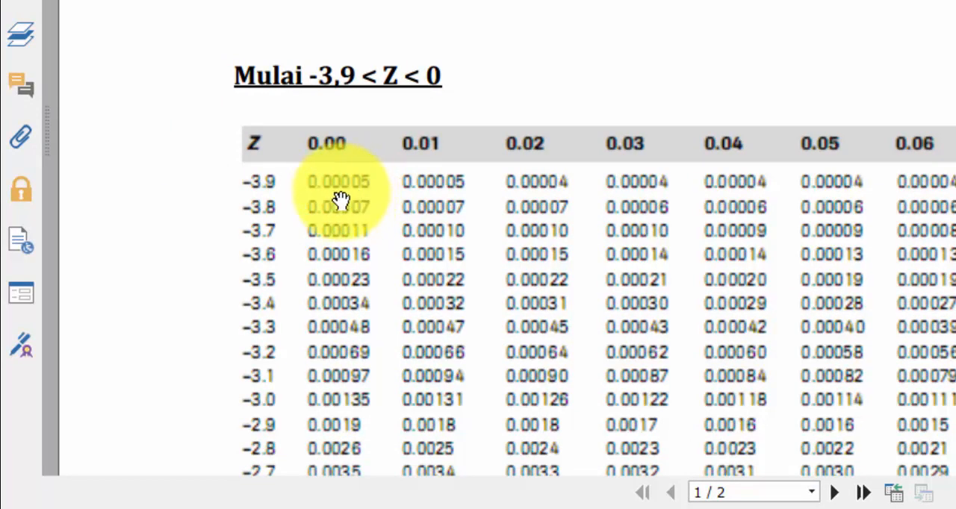
pyautogui.click(486, 505)
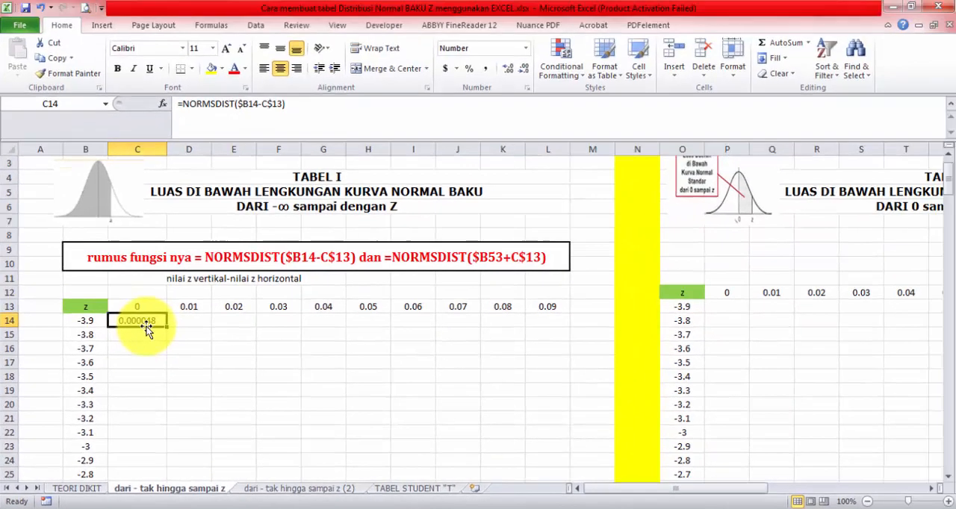
# Step: Try increasing and decreasing the number of decimal places shown in cell C14
pyautogui.click(507, 68)
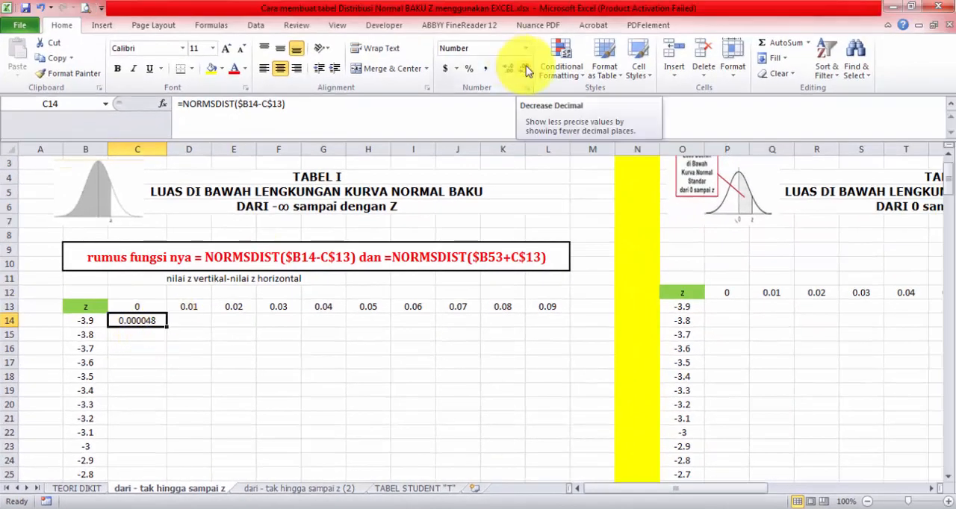
pyautogui.click(521, 68)
pyautogui.click(502, 75)
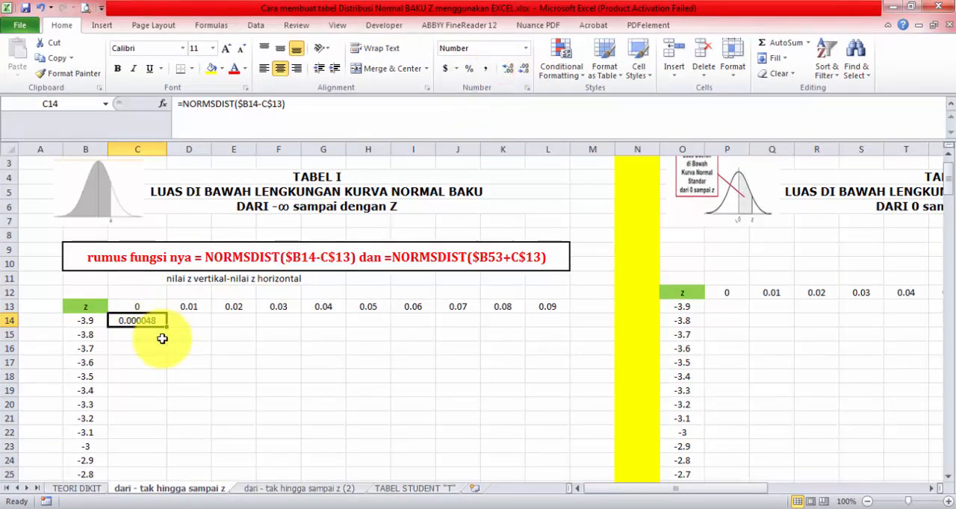
# Step: Fill the C14 formula across to L14 and check the cell references in L14
pyautogui.moveTo(169, 327); pyautogui.dragTo(558, 336)
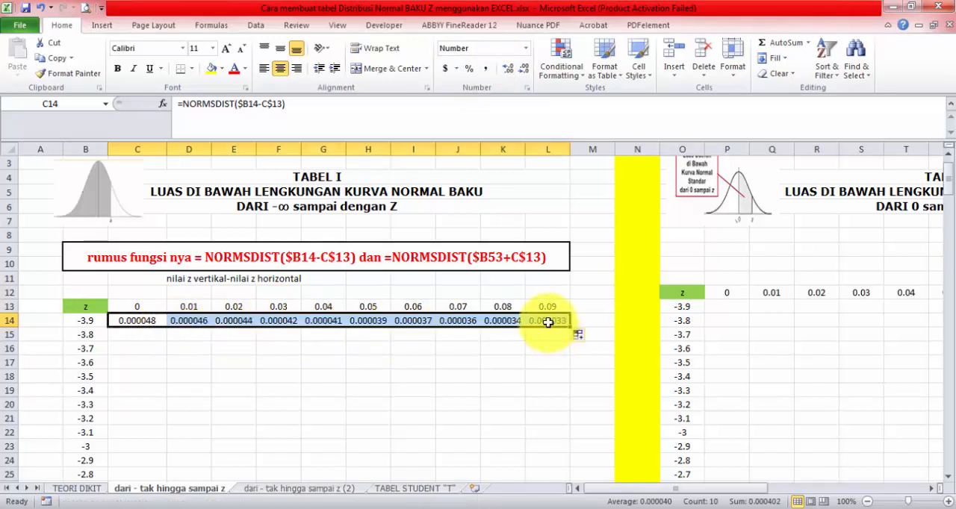
pyautogui.click(551, 318)
pyautogui.doubleClick(551, 320)
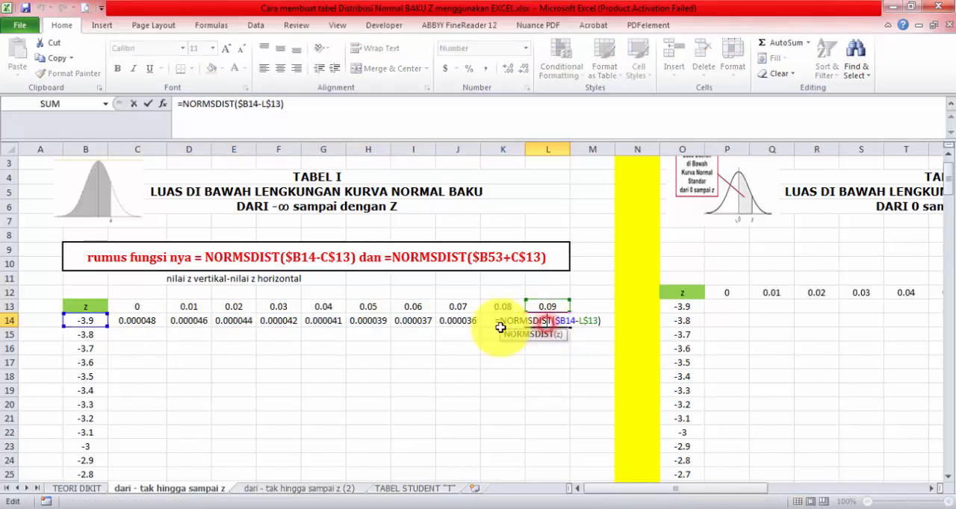
pyautogui.click(558, 320)
pyautogui.press('Return')
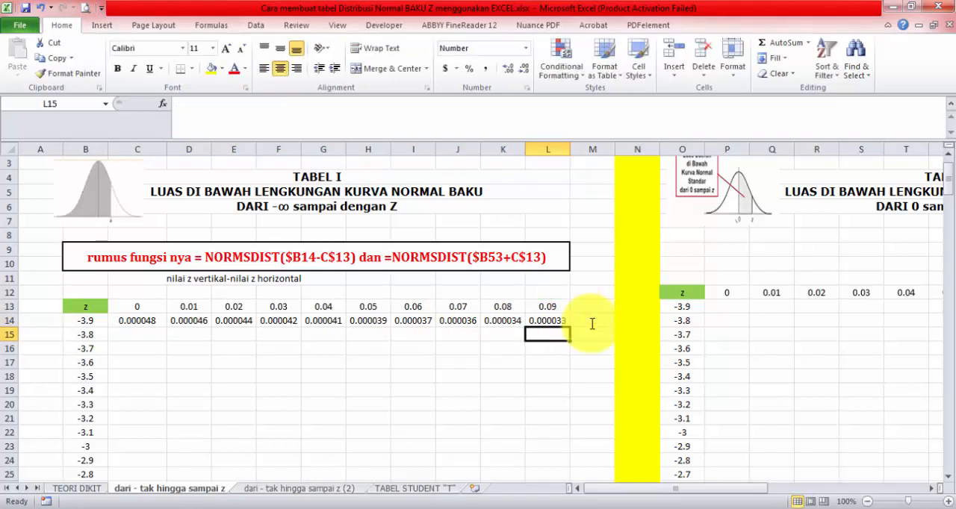
# Step: Fill the formulas in C14:L14 down to row 52, covering the negative z values through -0.1
pyautogui.moveTo(122, 319); pyautogui.dragTo(548, 323)
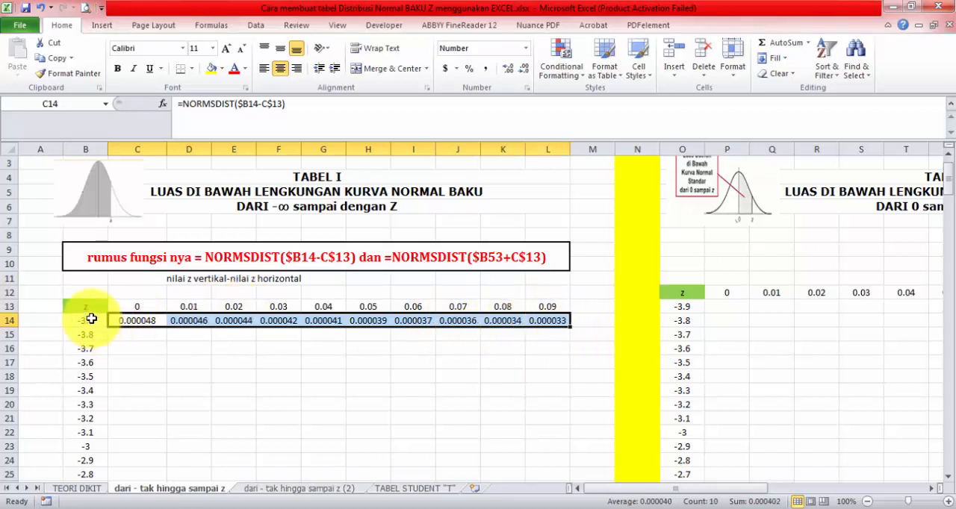
pyautogui.moveTo(571, 327); pyautogui.dragTo(542, 455)
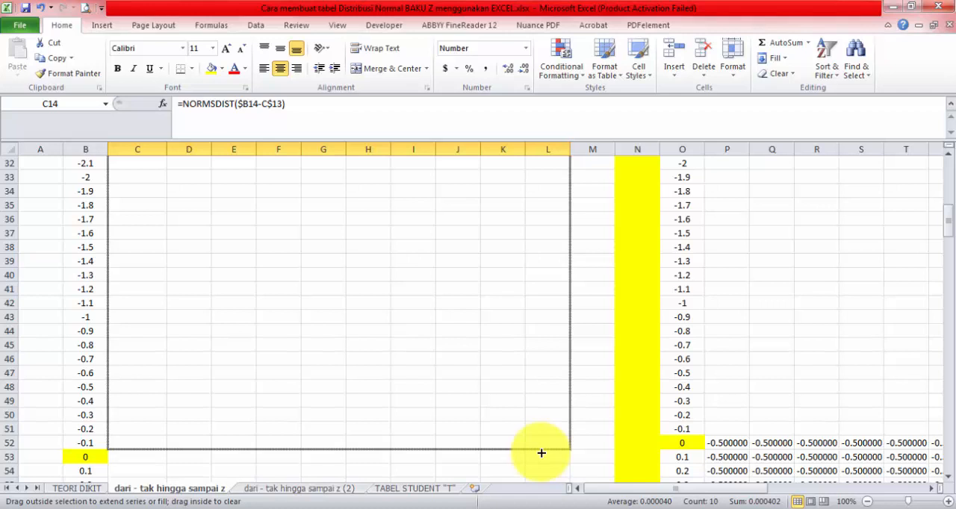
pyautogui.moveTo(541, 452); pyautogui.dragTo(541, 448)
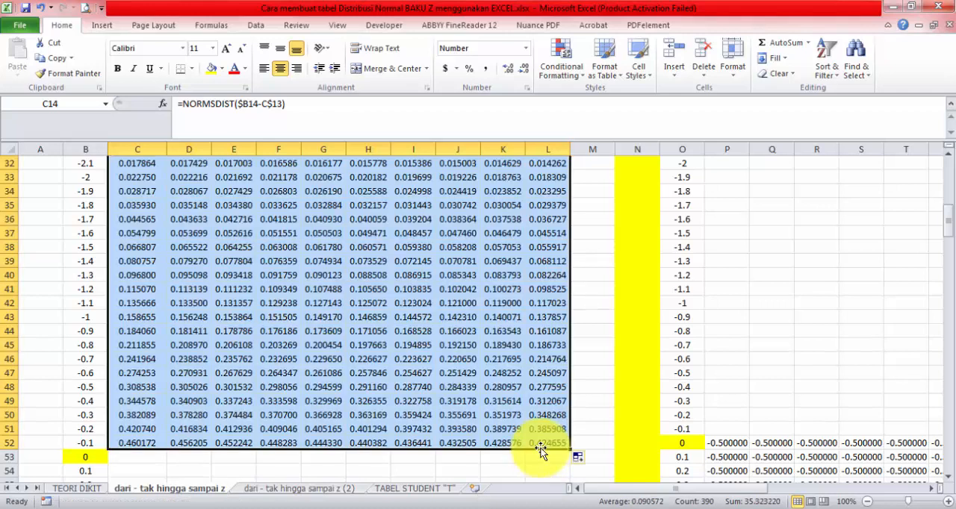
# Step: Freeze the rows above row 14 so the z-table headers remain in place
pyautogui.scroll(10, 328, 444)
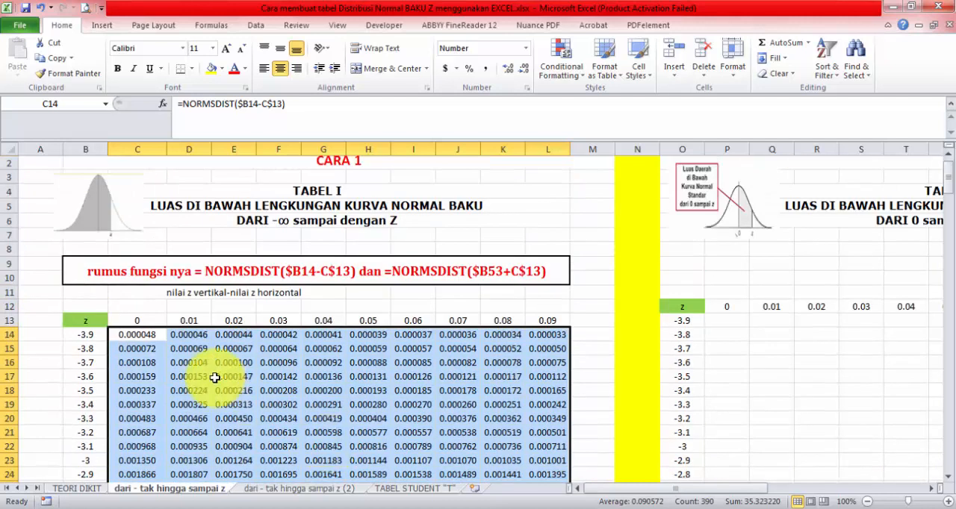
pyautogui.scroll(-1, 214, 378)
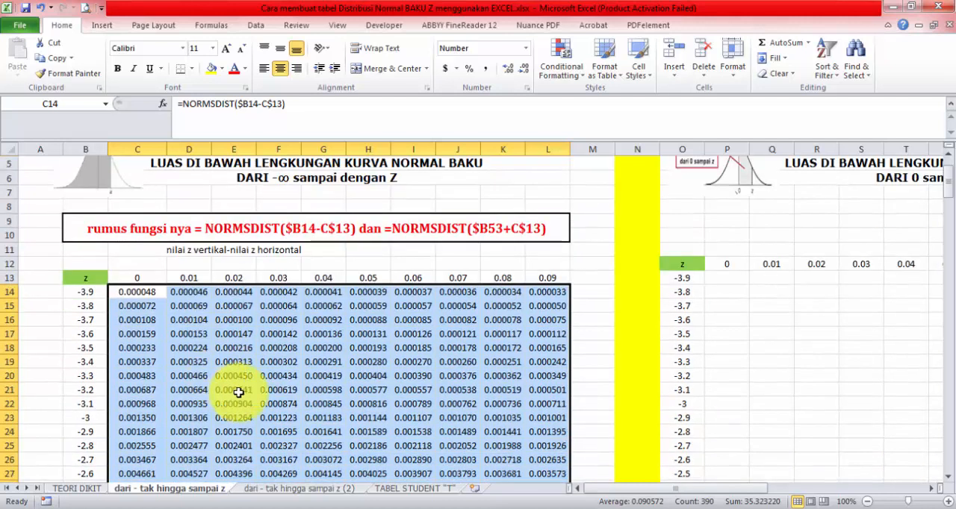
pyautogui.click(9, 292)
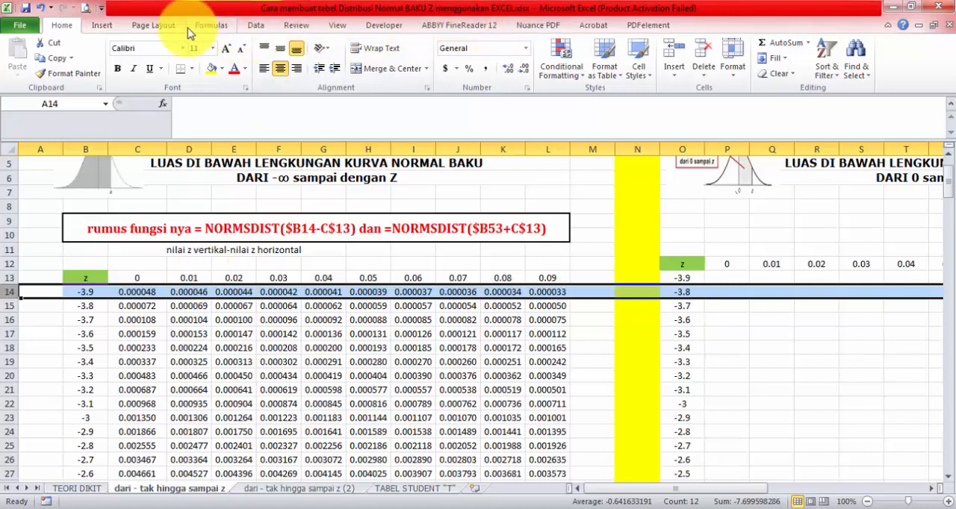
pyautogui.click(338, 24)
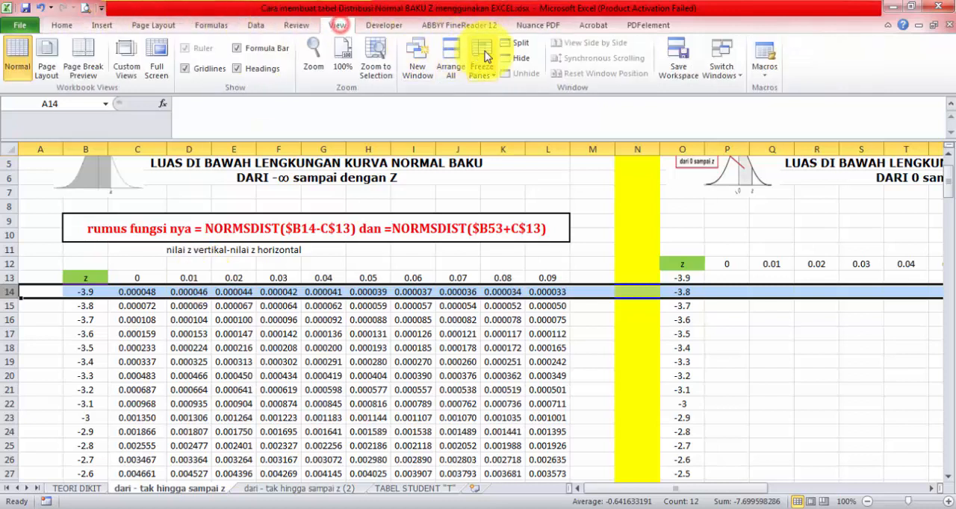
pyautogui.click(478, 56)
pyautogui.click(507, 107)
pyautogui.scroll(-2, 262, 336)
pyautogui.click(142, 277)
pyautogui.scroll(-9, 219, 323)
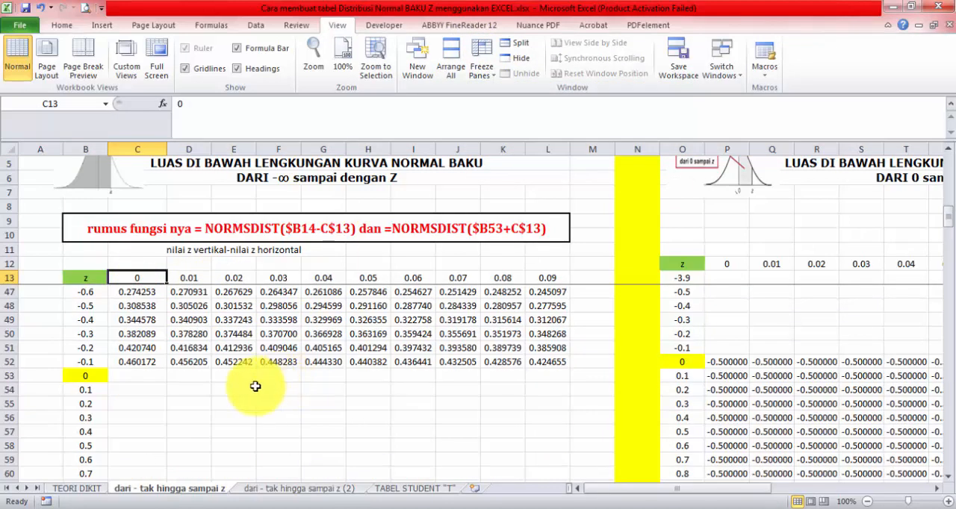
pyautogui.scroll(-1, 232, 380)
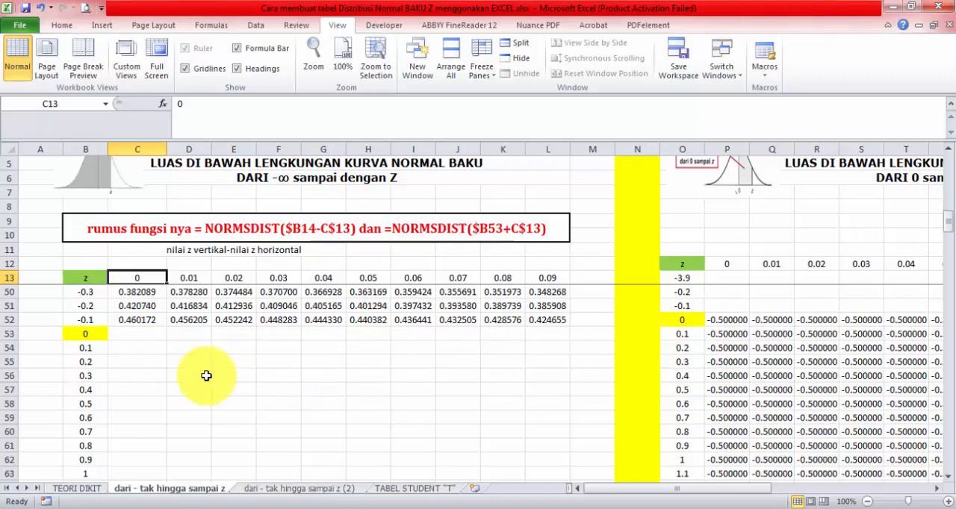
# Step: Compare the C52 result with the z = -0.1, 0.00 entry in the PDF normal distribution table, and return to Excel
pyautogui.click(132, 322)
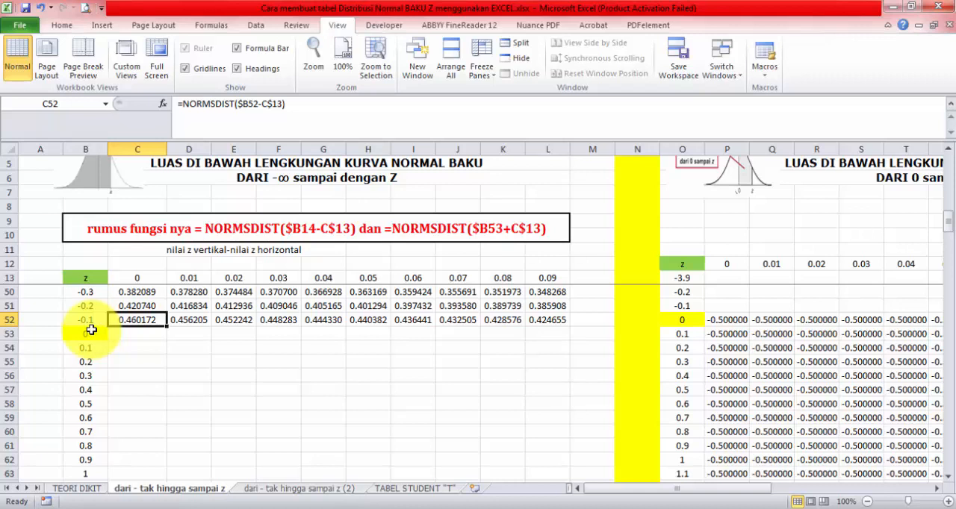
pyautogui.click(151, 320)
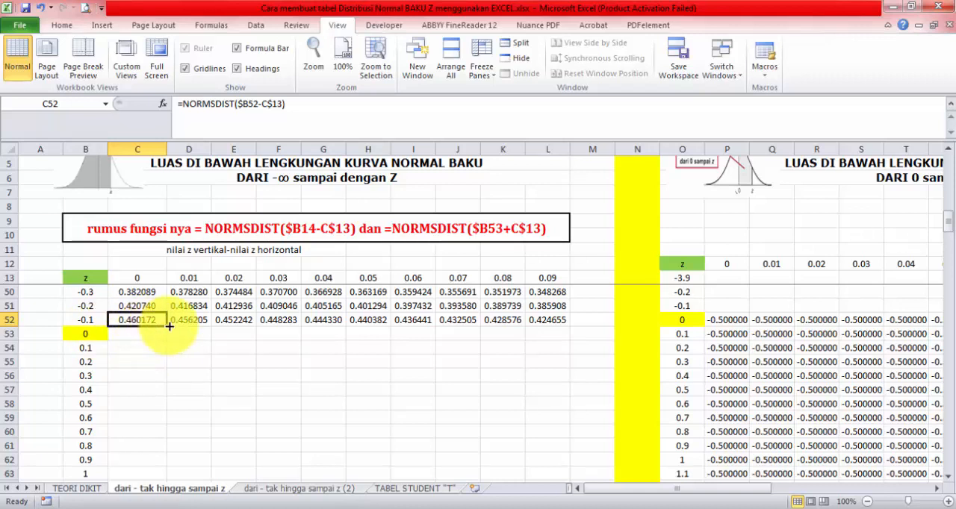
pyautogui.click(358, 508)
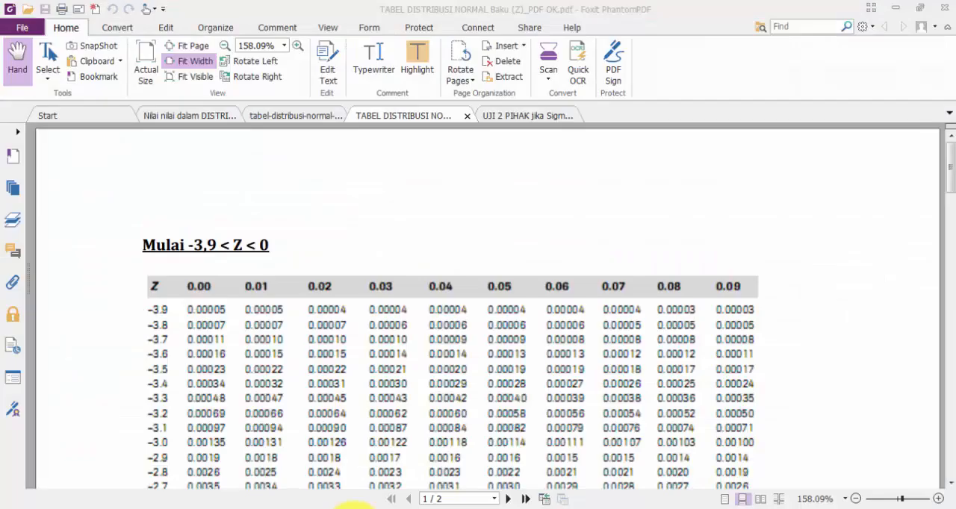
pyautogui.scroll(-10, 224, 411)
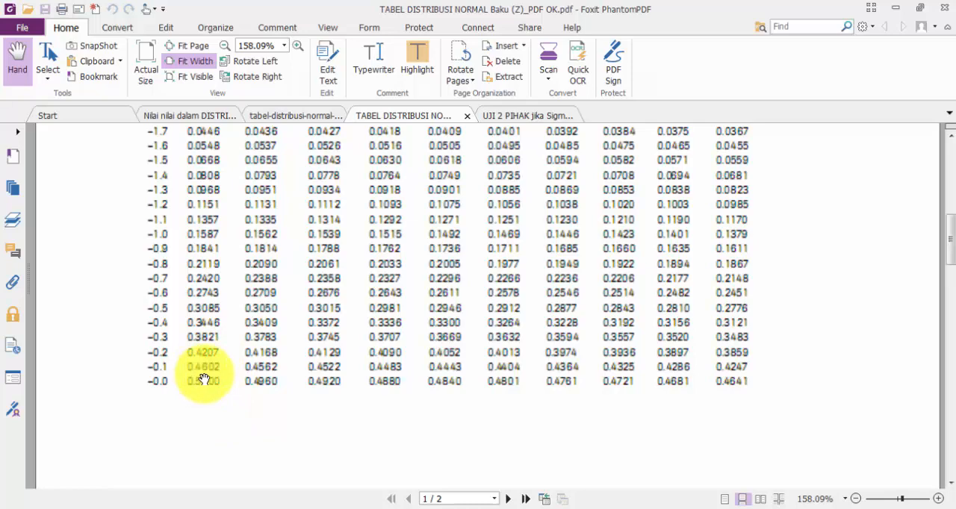
pyautogui.click(289, 508)
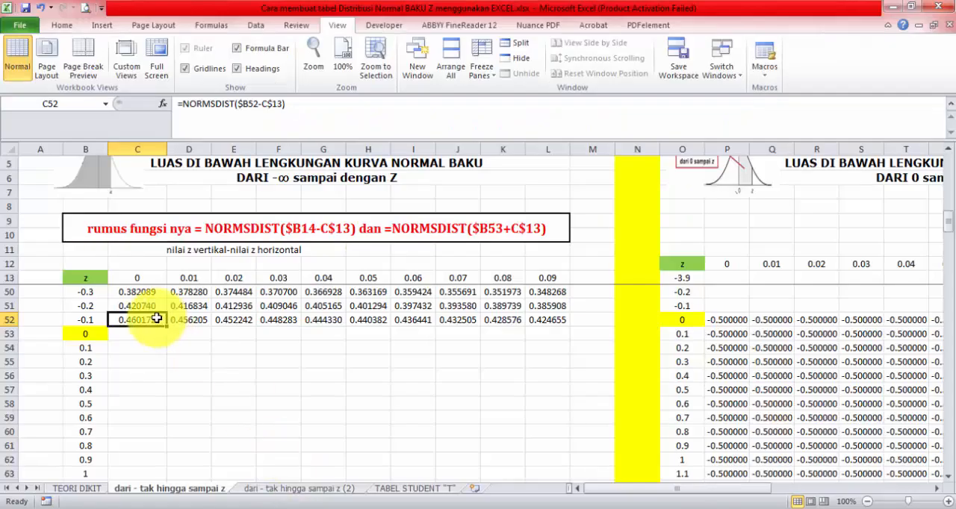
# Step: Fill the C52 formula down to C53 and change the C53 formula to =NORMSDIST($B53+C$13)
pyautogui.click(63, 25)
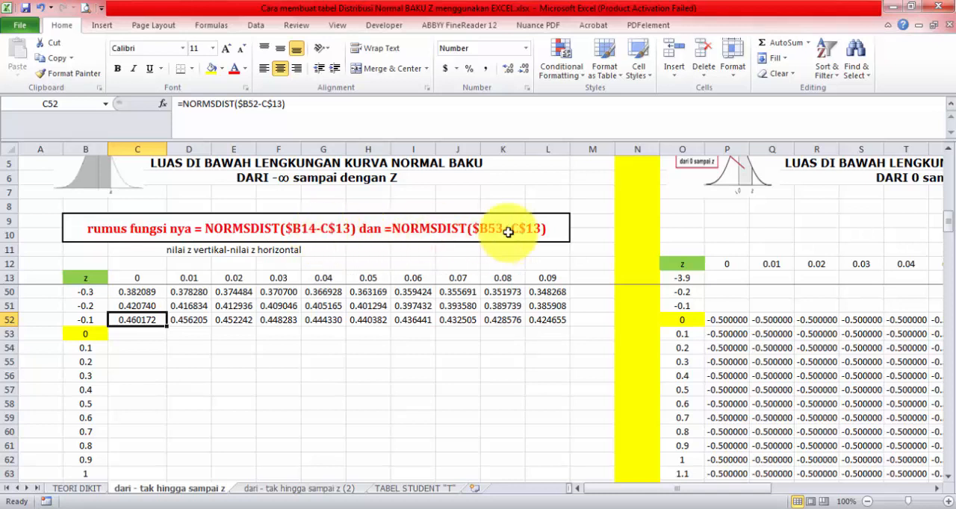
pyautogui.moveTo(136, 319); pyautogui.dragTo(156, 337)
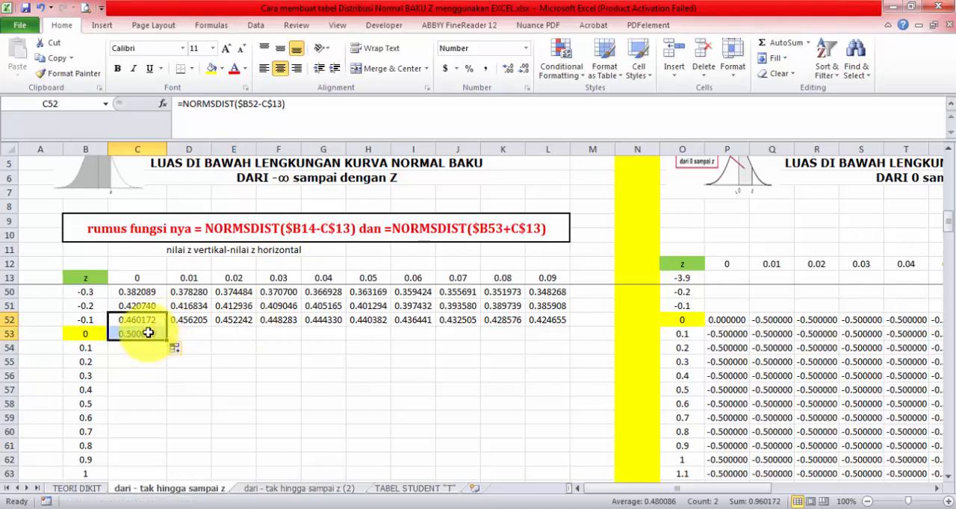
pyautogui.doubleClick(160, 334)
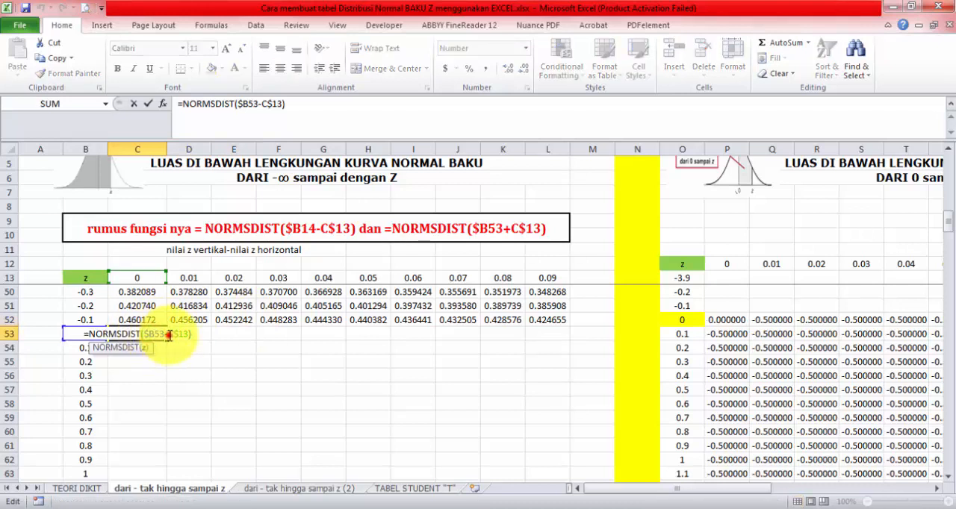
pyautogui.click(169, 336)
pyautogui.press('BackSpace')
pyautogui.write('+')
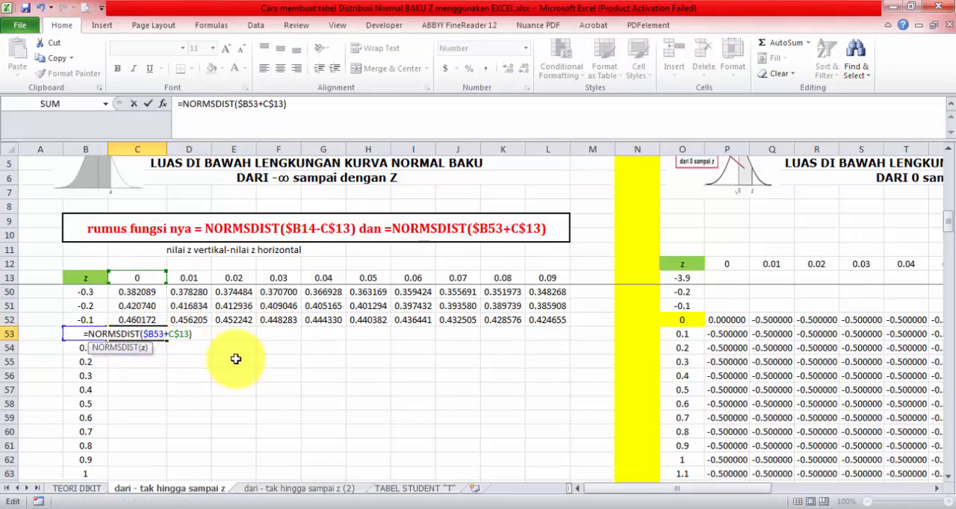
pyautogui.press('Return')
# Step: Fill the C53 formula across to L53 and check the cell references in L53
pyautogui.click(136, 334)
pyautogui.moveTo(165, 342); pyautogui.dragTo(553, 361)
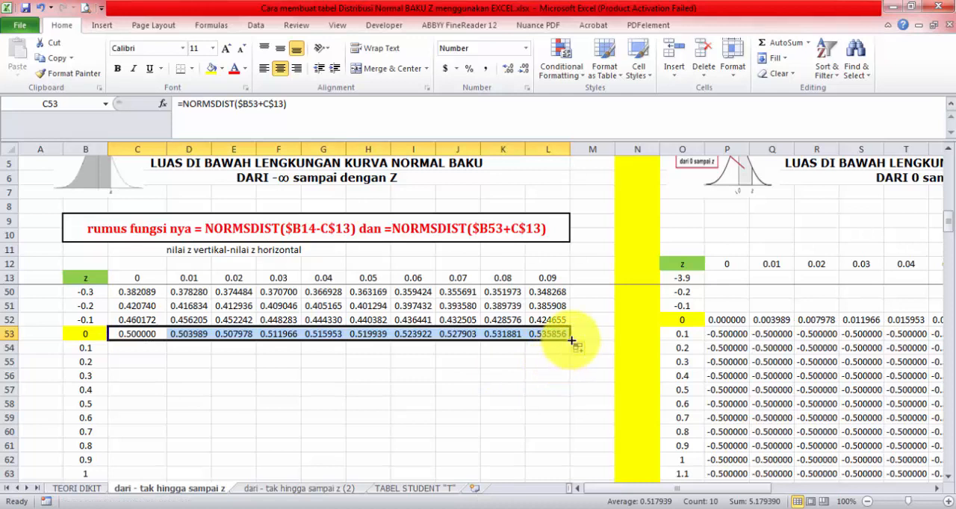
pyautogui.doubleClick(549, 334)
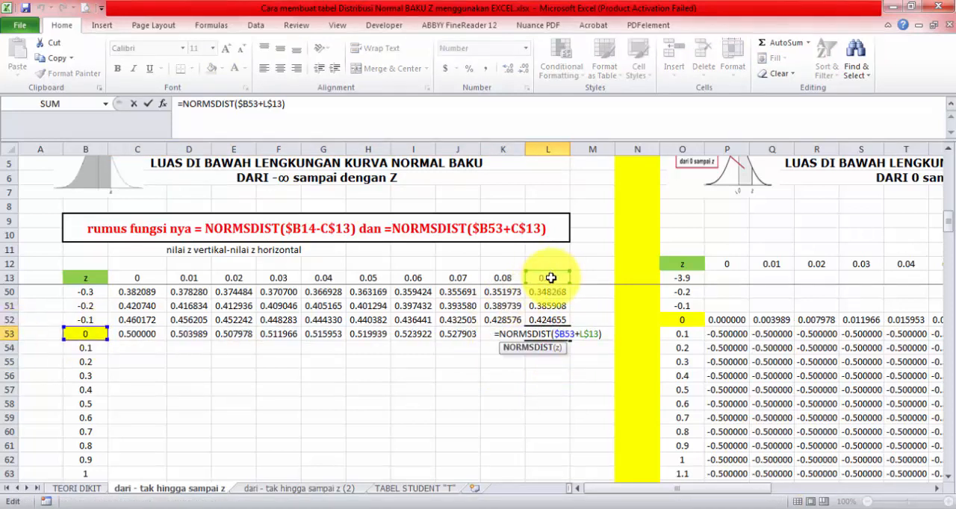
pyautogui.hotkey('ctrl', 'Return')
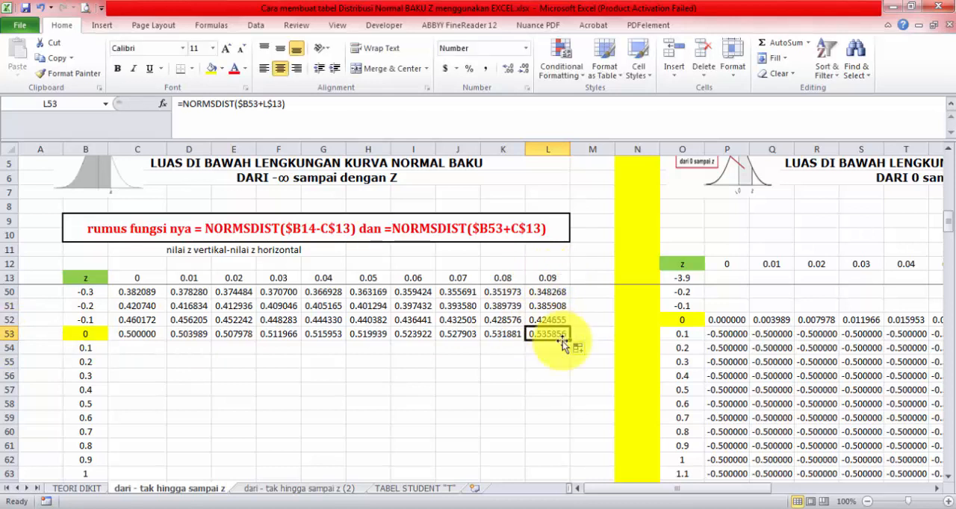
# Step: Fill the formulas in C53:L53 down to row 92, covering z values up to 3.9, and review the table
pyautogui.moveTo(138, 334); pyautogui.dragTo(553, 336)
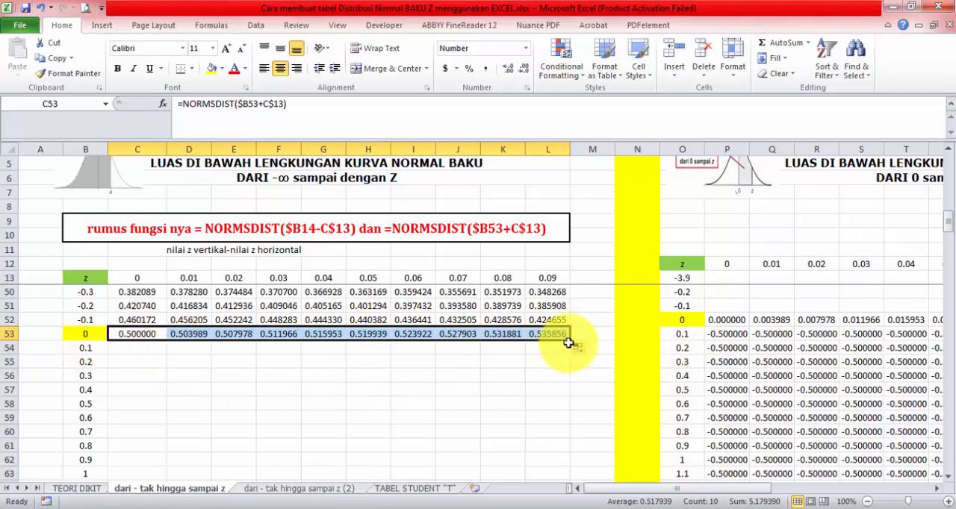
pyautogui.moveTo(571, 342); pyautogui.dragTo(572, 470)
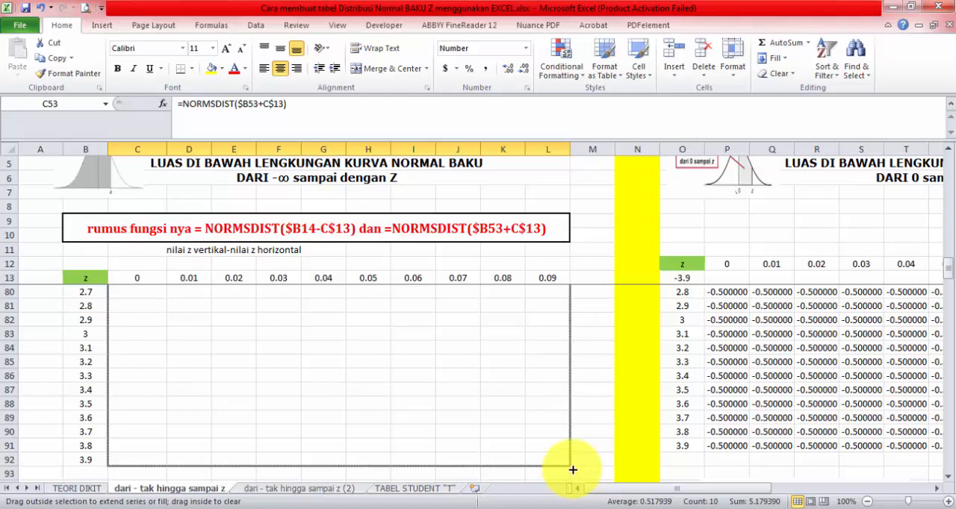
pyautogui.moveTo(573, 469); pyautogui.dragTo(573, 470)
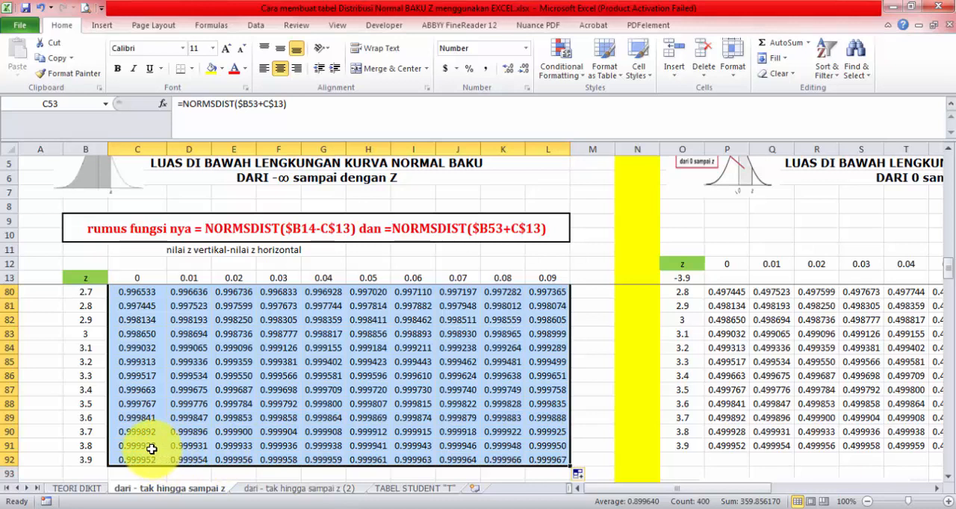
pyautogui.scroll(12, 160, 419)
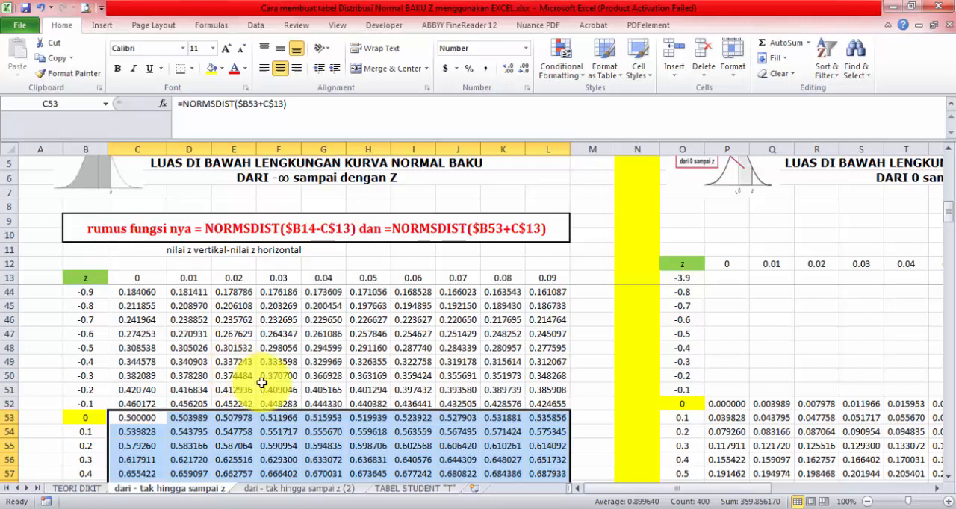
pyautogui.click(316, 419)
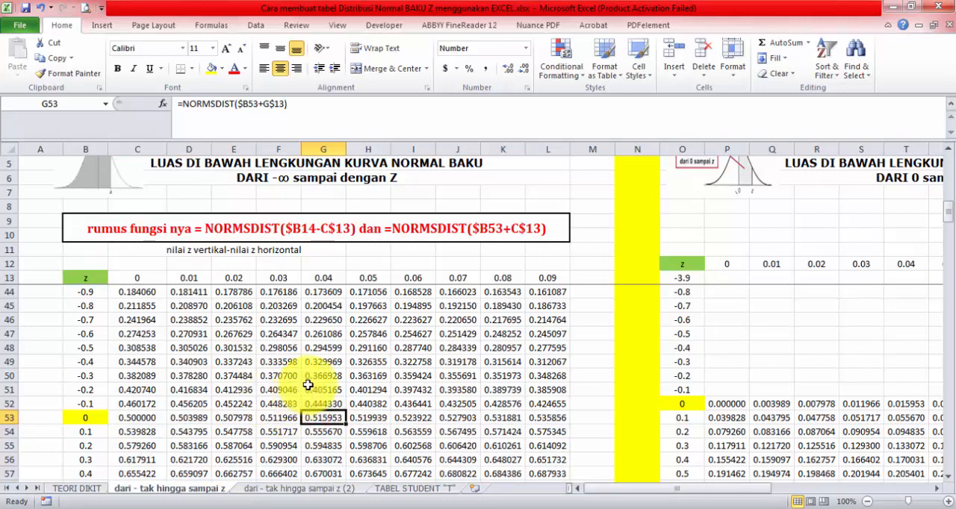
pyautogui.scroll(10, 214, 394)
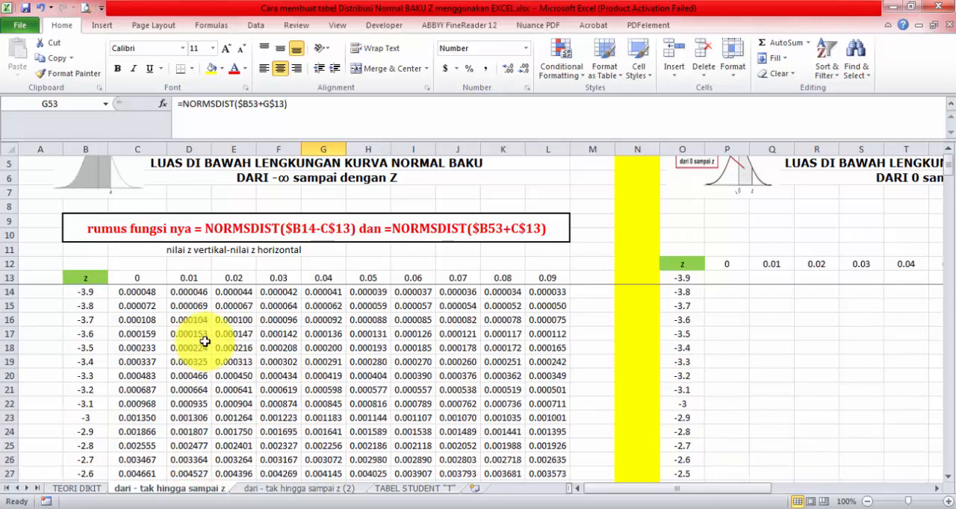
pyautogui.click(306, 205)
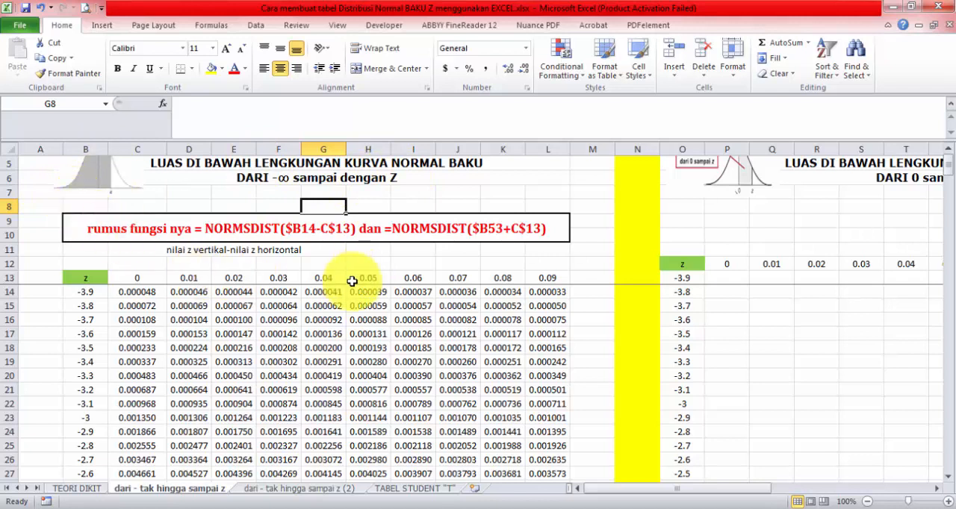
# Step: Compare the NORMSDIST formula note with the NORM.S.DIST note on the sheet "dari - tak hingga sampai z (2)"
pyautogui.click(337, 489)
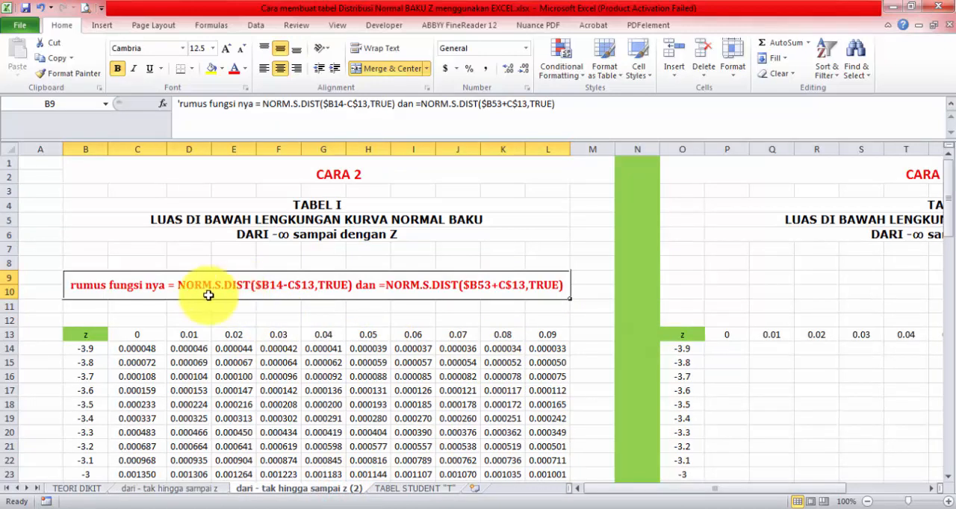
pyautogui.click(176, 490)
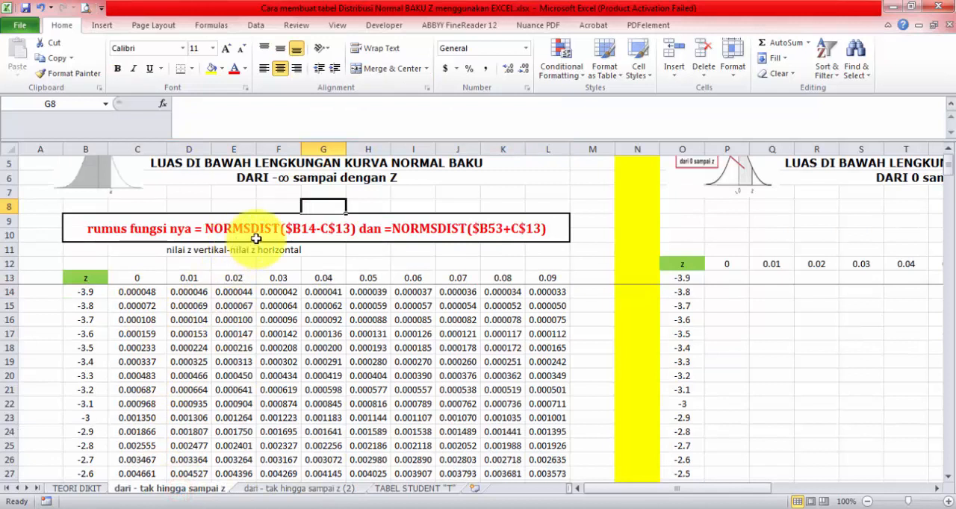
pyautogui.click(245, 489)
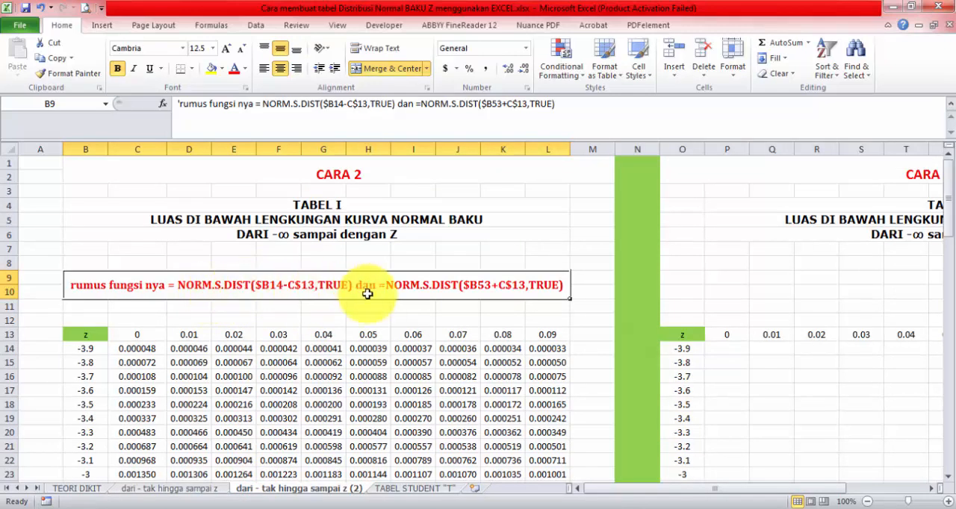
# Step: Compare the table values on both "dari - tak hingga sampai z" sheets and clear C14:L92 on sheet (2)
pyautogui.click(139, 348)
pyautogui.moveTo(139, 348); pyautogui.dragTo(540, 456)
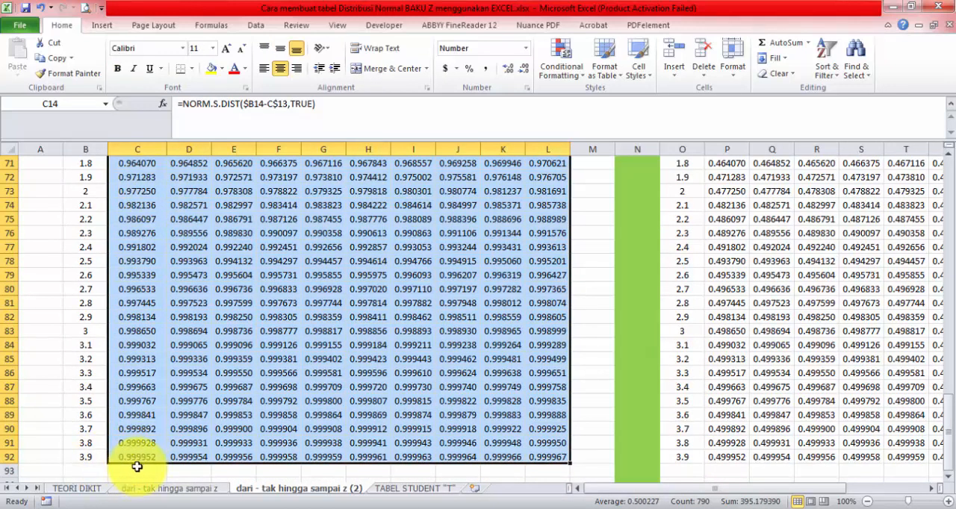
pyautogui.click(205, 490)
pyautogui.scroll(-14, 154, 403)
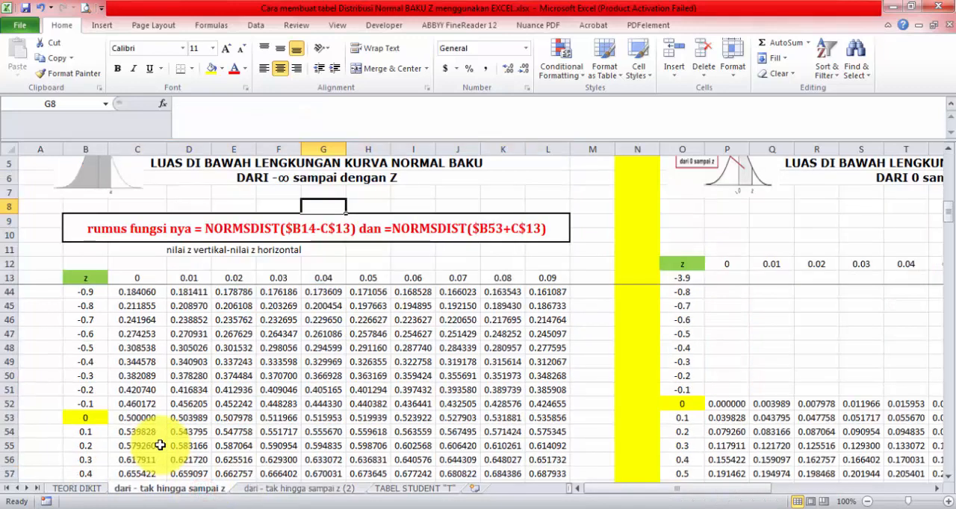
pyautogui.scroll(-8, 160, 445)
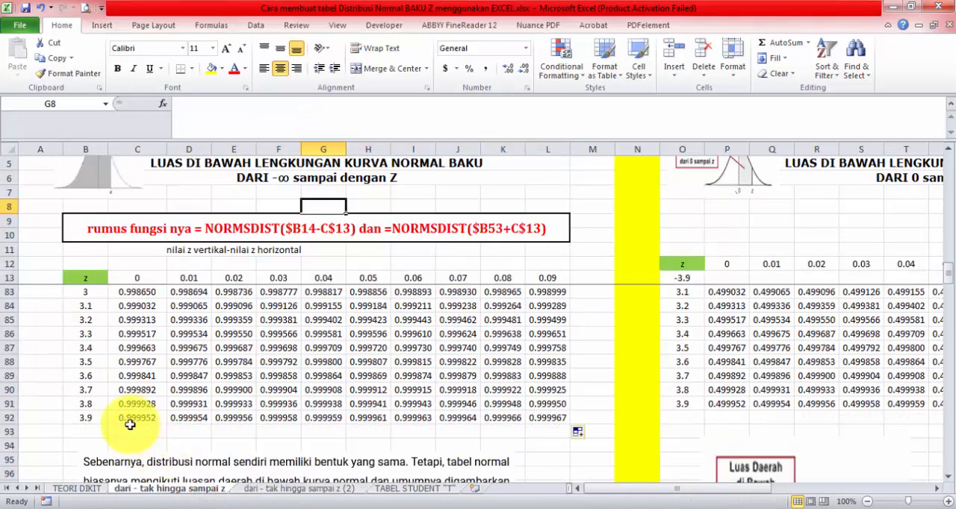
pyautogui.click(298, 490)
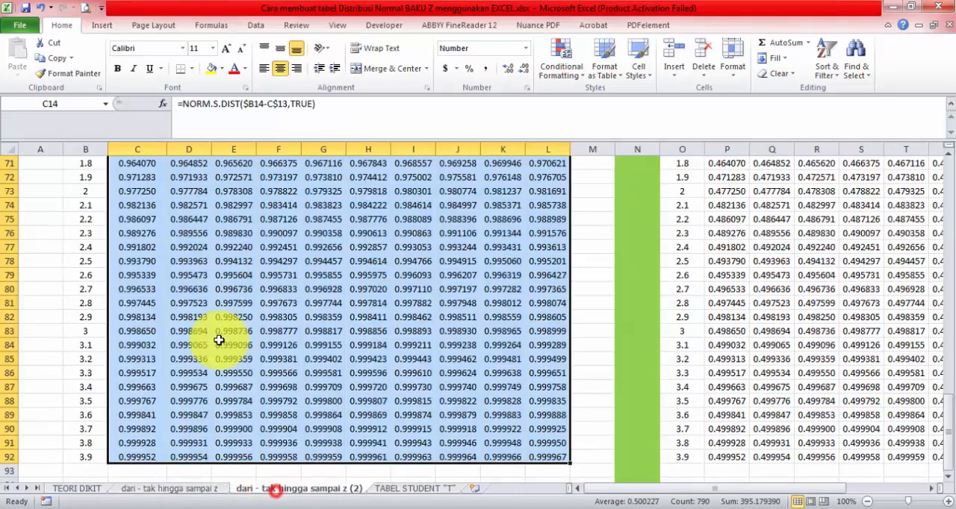
pyautogui.scroll(13, 184, 307)
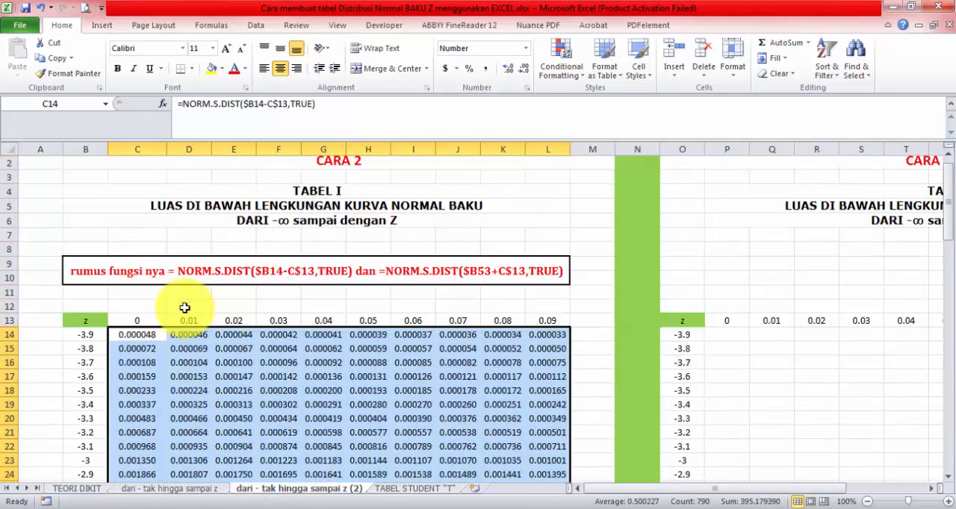
pyautogui.press('Delete')
pyautogui.scroll(1, 168, 321)
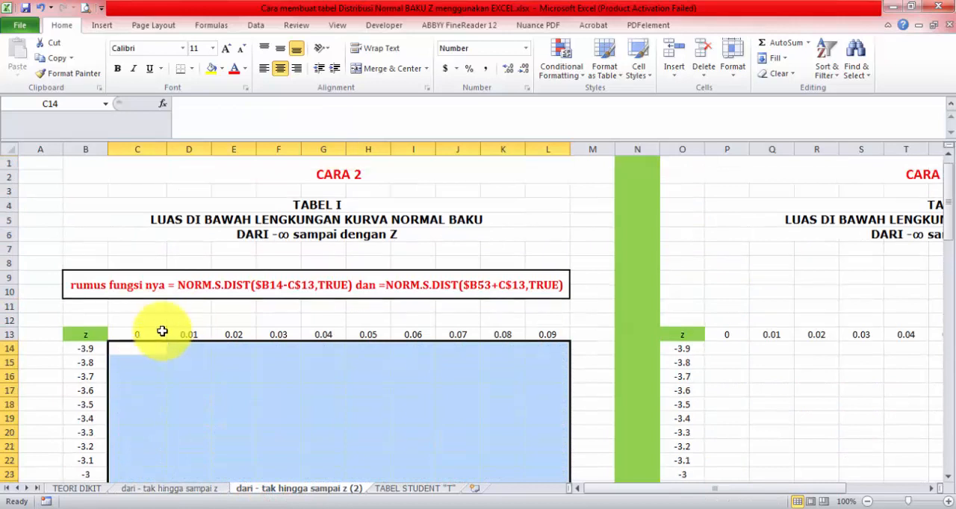
# Step: Copy the shaded normal curve picture from sheet "dari - tak hingga sampai z" to sheet (2), beside the TABEL I heading
pyautogui.click(177, 492)
pyautogui.click(103, 188)
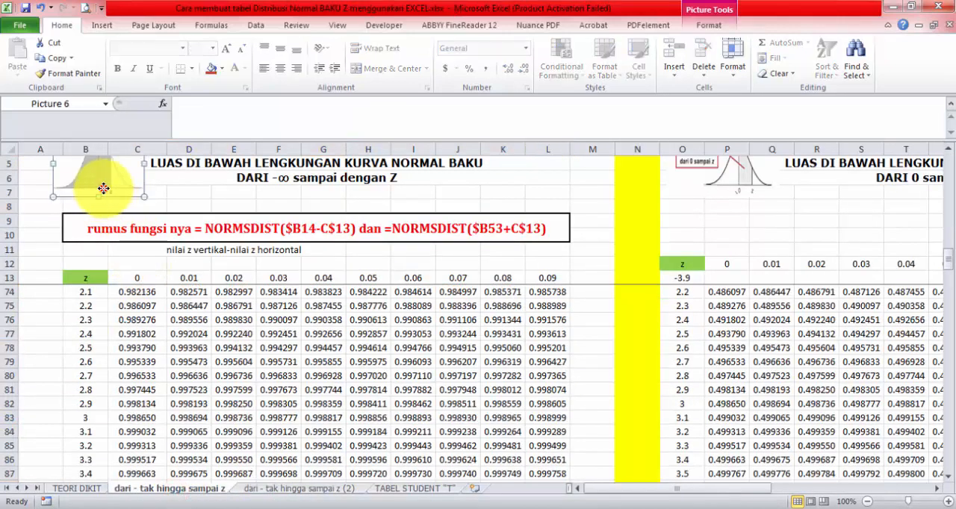
pyautogui.hotkey('ctrl', 'c')
pyautogui.click(263, 491)
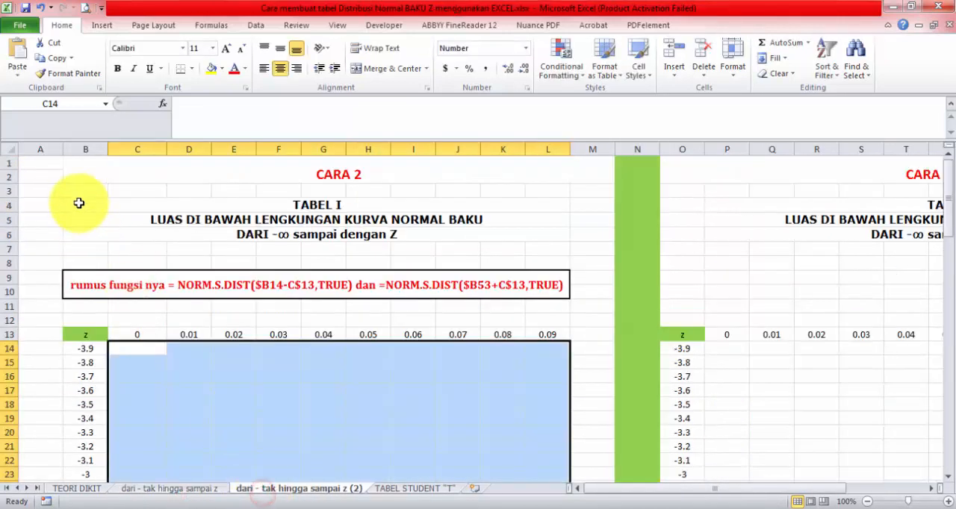
pyautogui.click(77, 192)
pyautogui.hotkey('ctrl', 'v')
pyautogui.moveTo(135, 229); pyautogui.dragTo(119, 224)
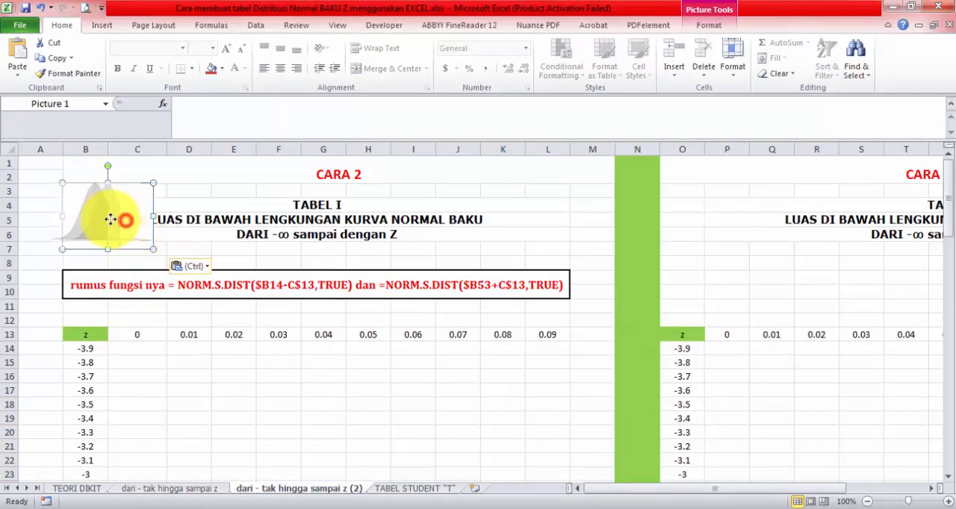
pyautogui.click(154, 237)
pyautogui.click(212, 274)
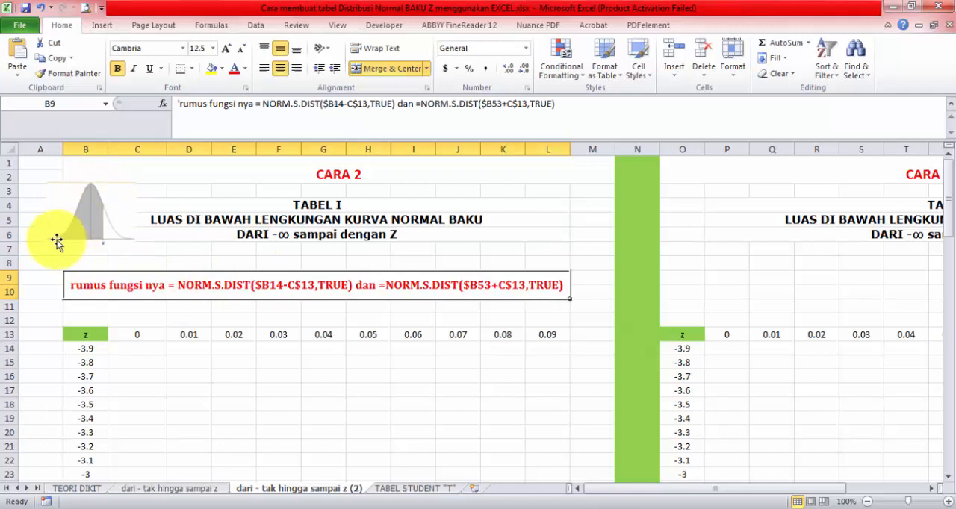
# Step: Start a NORM.S.DIST formula in C14 with the column-locked reference $B14 as the beginning of its z argument
pyautogui.click(136, 350)
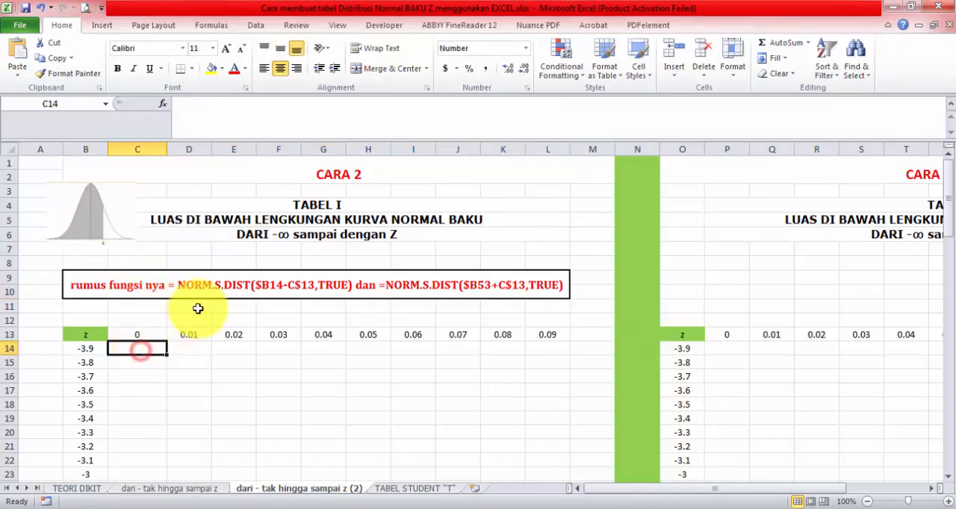
pyautogui.write('=NOR')
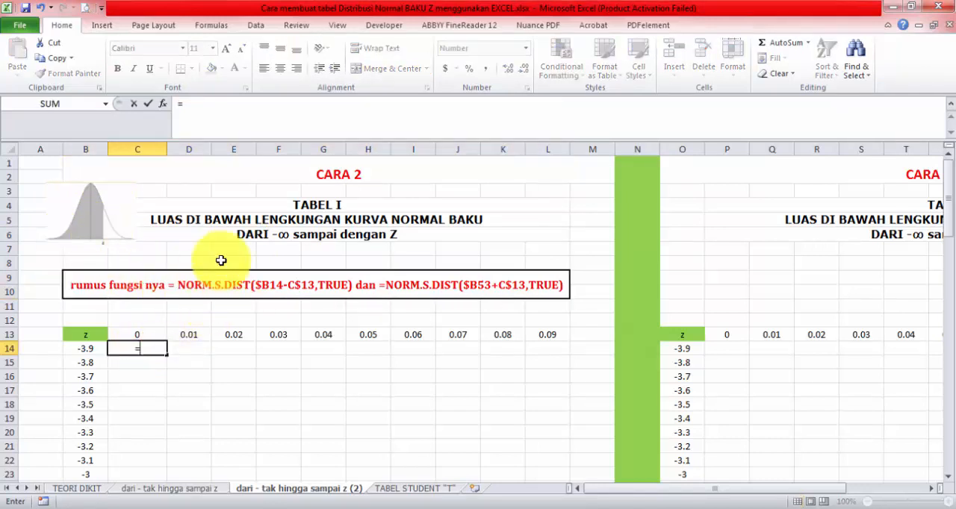
pyautogui.write('M')
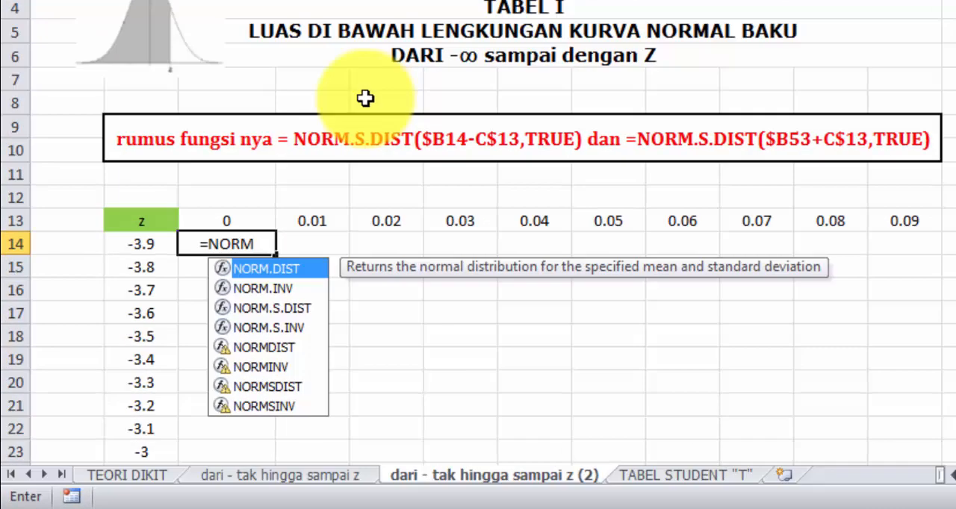
pyautogui.write('.S.DIST')
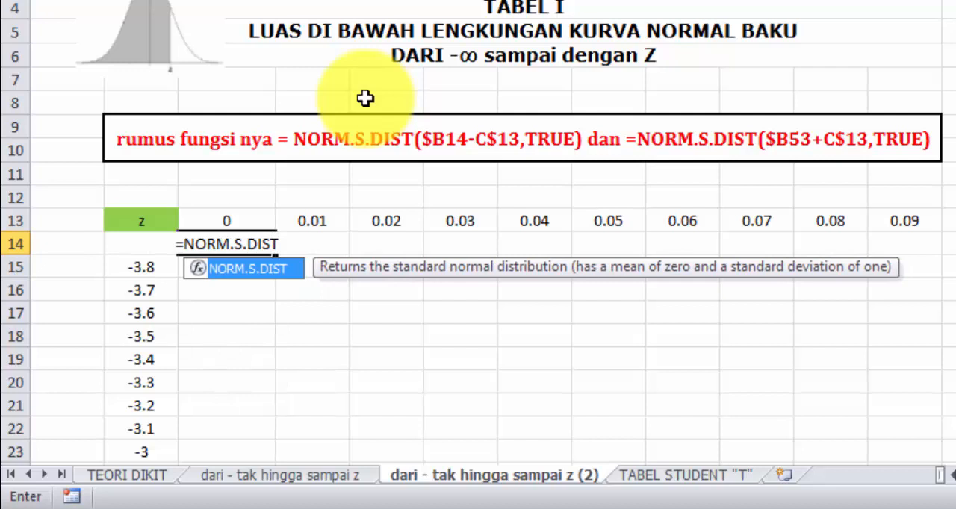
pyautogui.write('(')
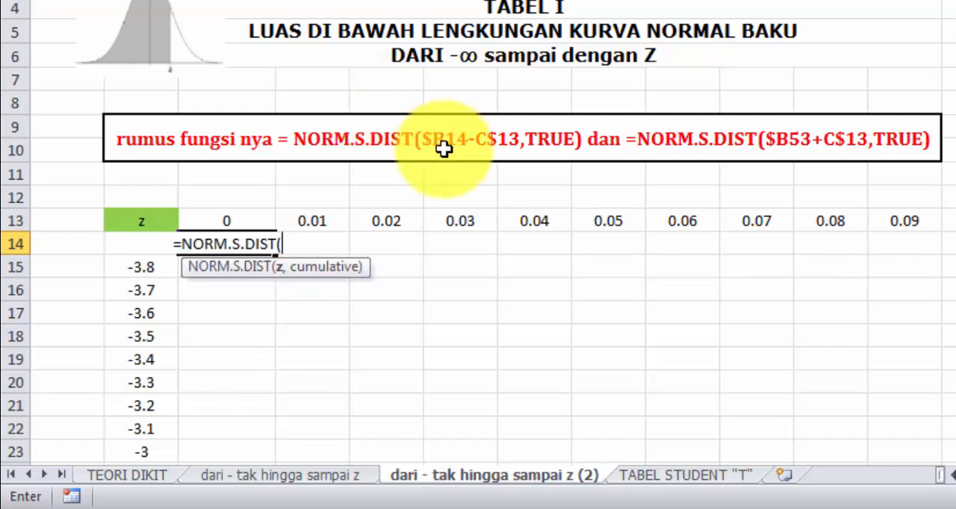
pyautogui.click(136, 267)
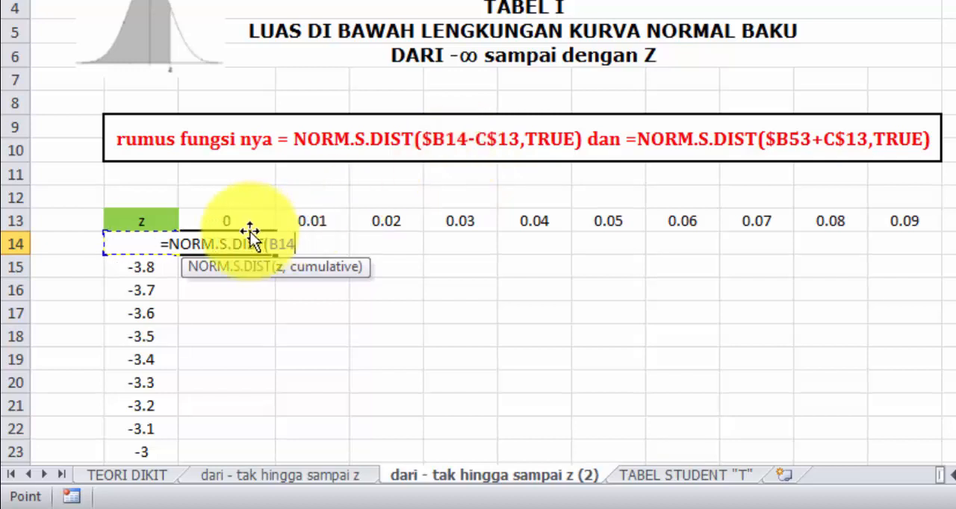
pyautogui.press('F4')
pyautogui.press('F4')
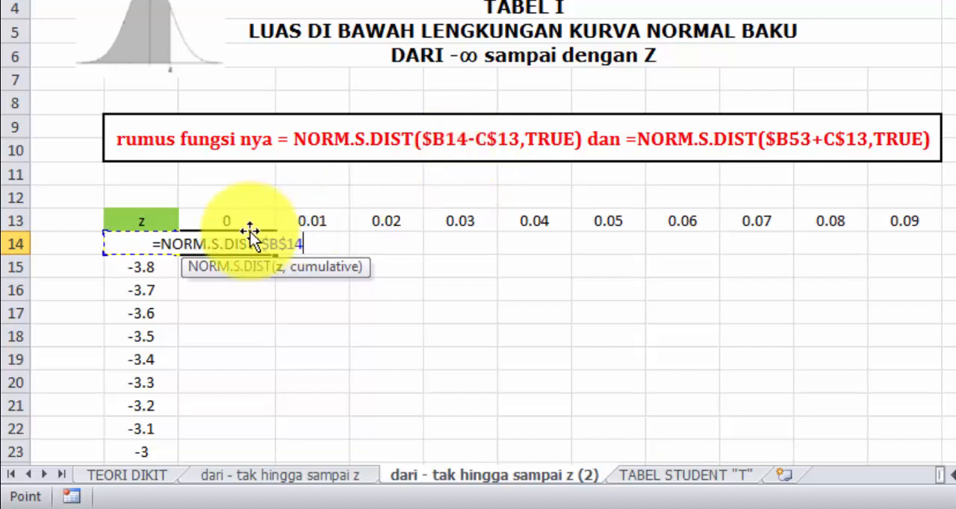
pyautogui.press('F4')
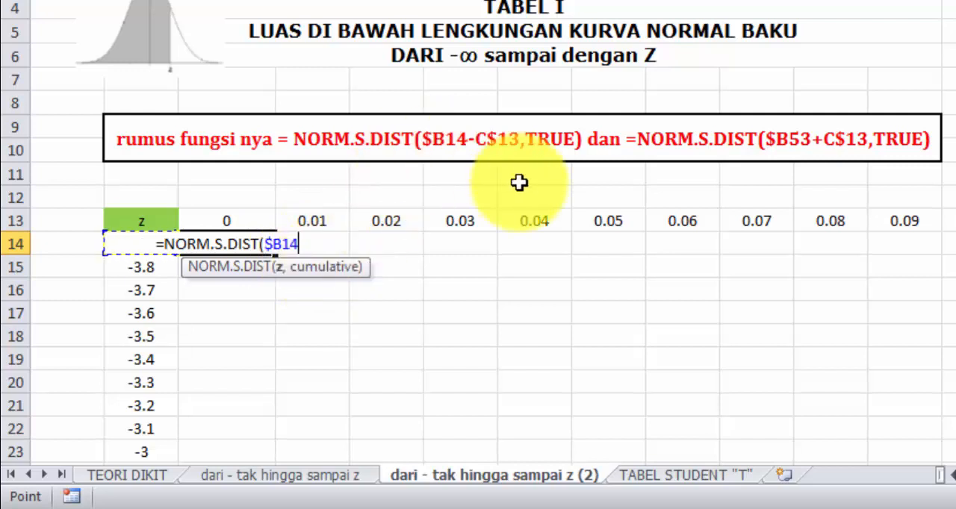
# Step: Subtract the row-locked reference C$13 and set cumulative to TRUE, completing =NORM.S.DIST($B14-C$13,TRUE) in C14
pyautogui.write('-')
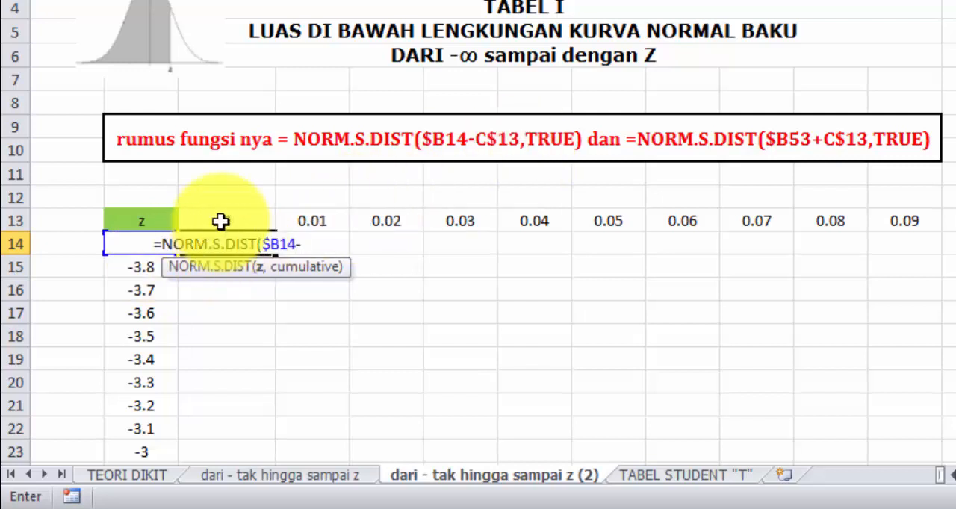
pyautogui.click(221, 222)
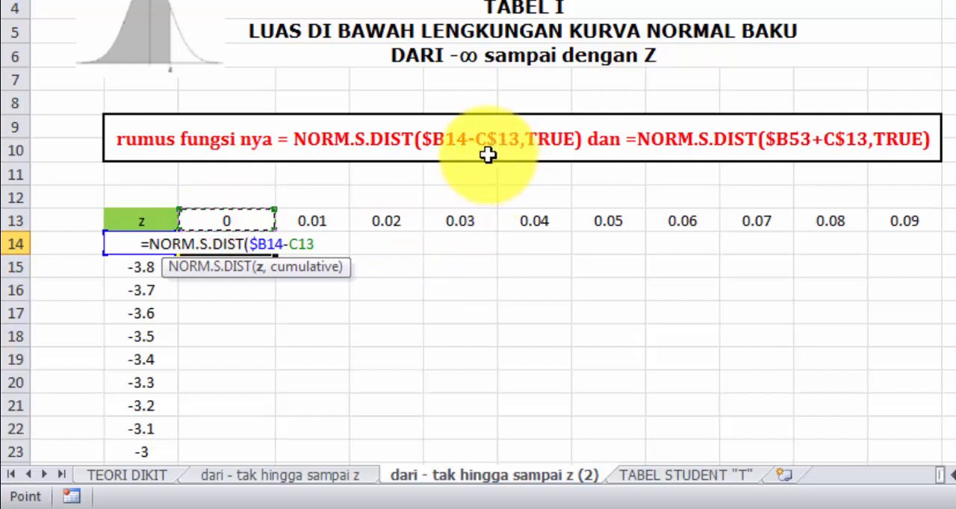
pyautogui.press('F4')
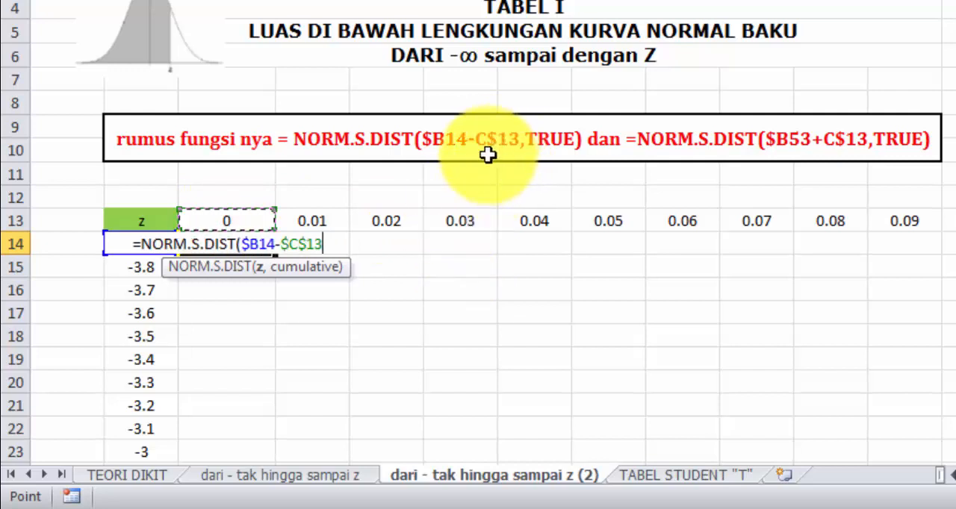
pyautogui.press('F4')
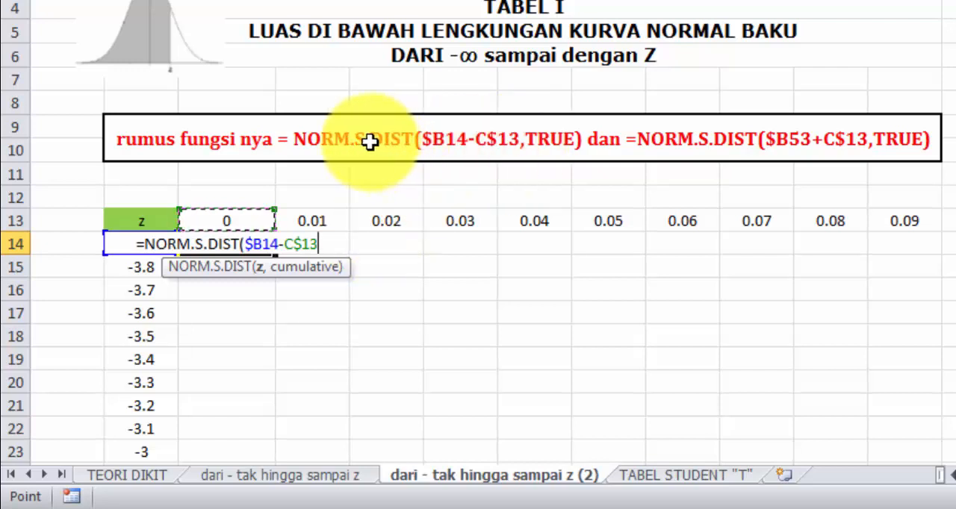
pyautogui.write(',')
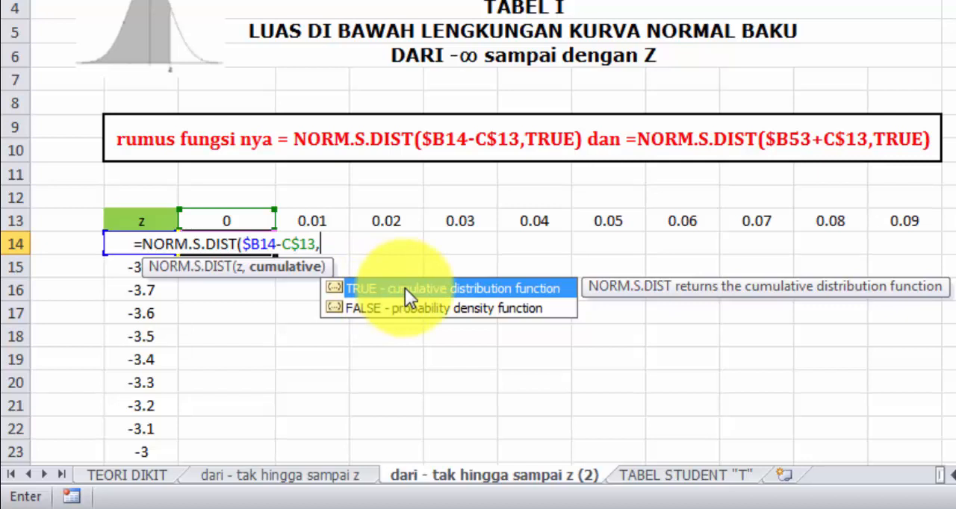
pyautogui.write('TRUE')
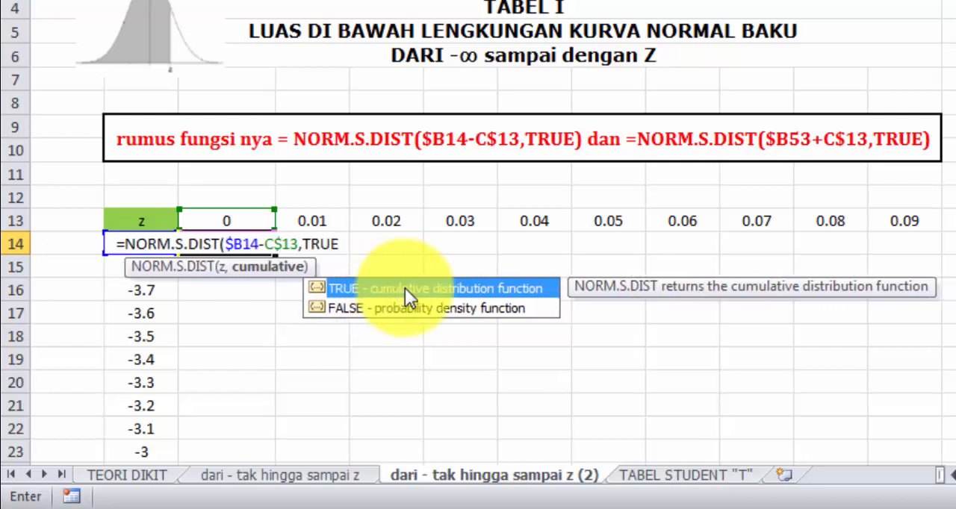
pyautogui.write(')')
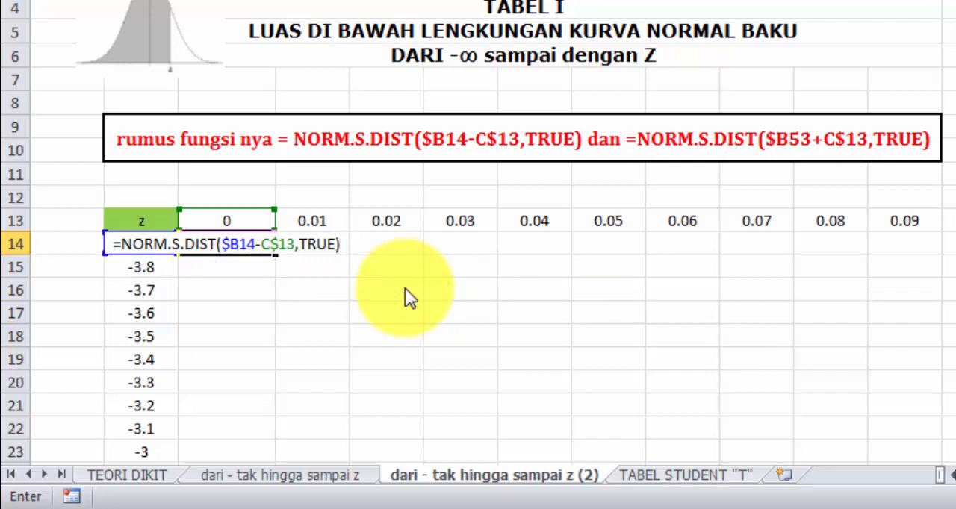
pyautogui.press('Return')
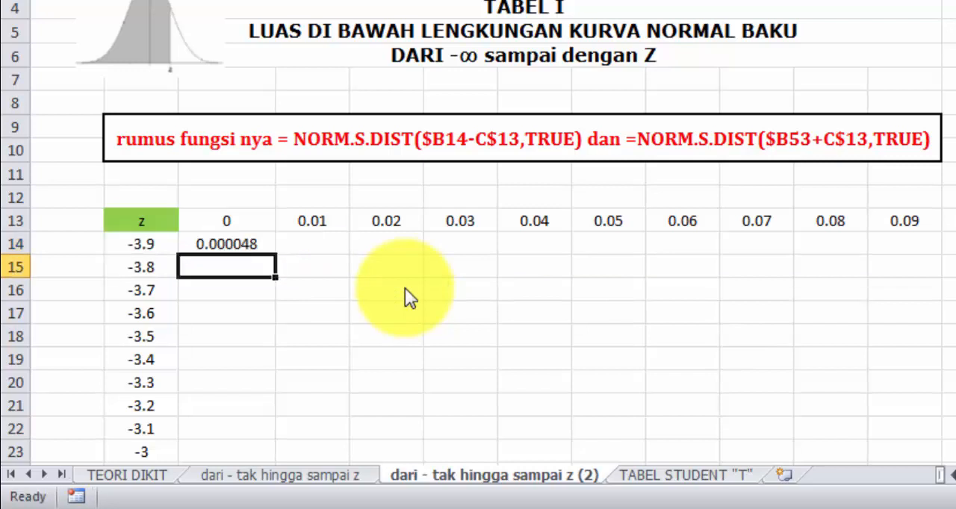
# Step: Fill the C14 formula across to L14 and check the value for z -3.9 under 0.09
pyautogui.click(256, 247)
pyautogui.moveTo(274, 251); pyautogui.dragTo(932, 257)
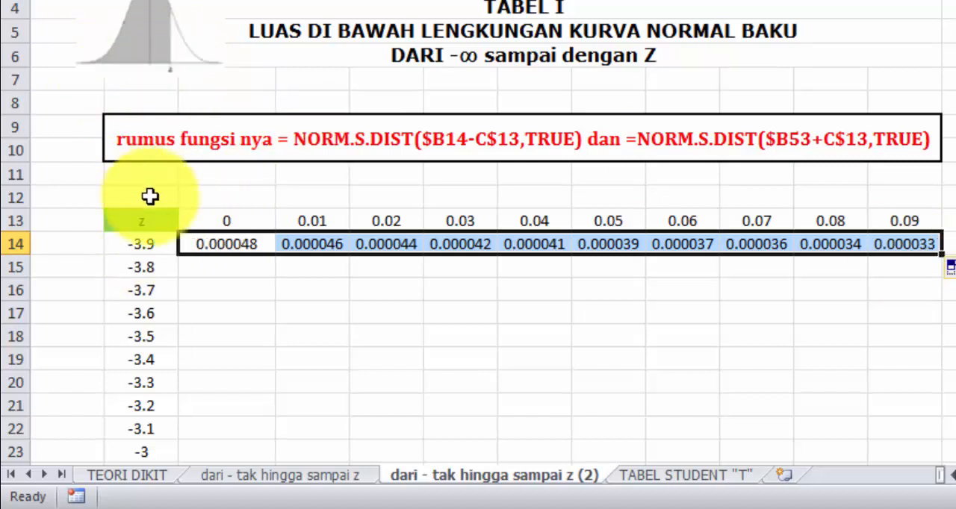
pyautogui.click(152, 247)
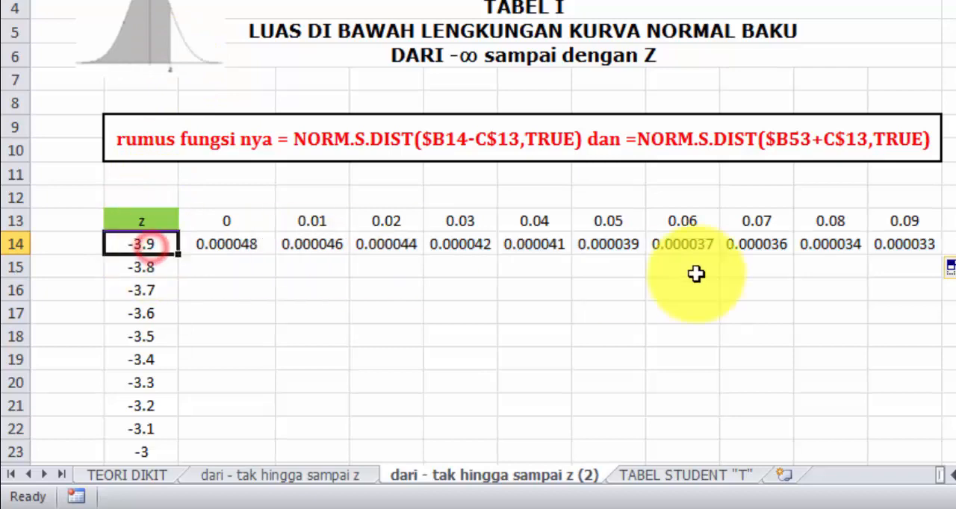
pyautogui.click(905, 246)
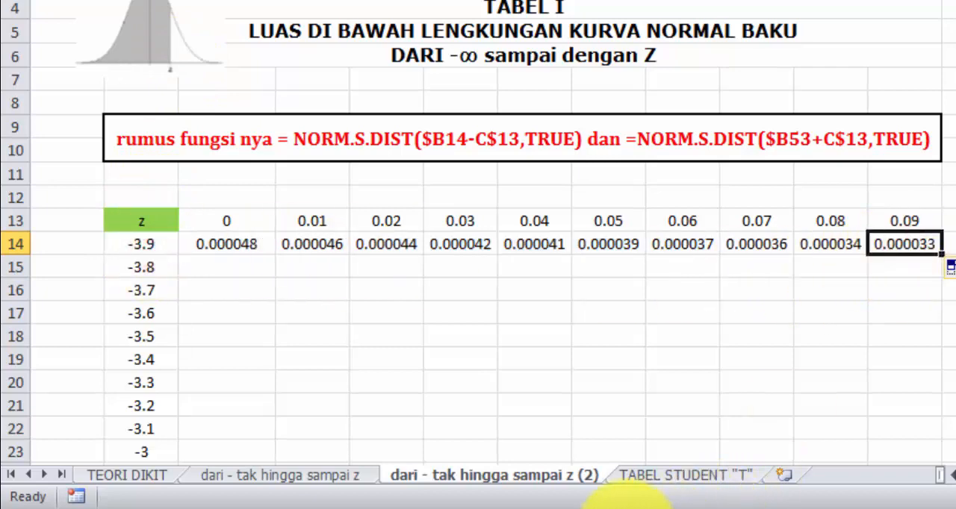
# Step: Switch to Foxit PhantomPDF, compare the -3.9 row's 0.09 value in the "TABEL DISTRIBUSI NO..." document, and return to Excel
pyautogui.click(630, 508)
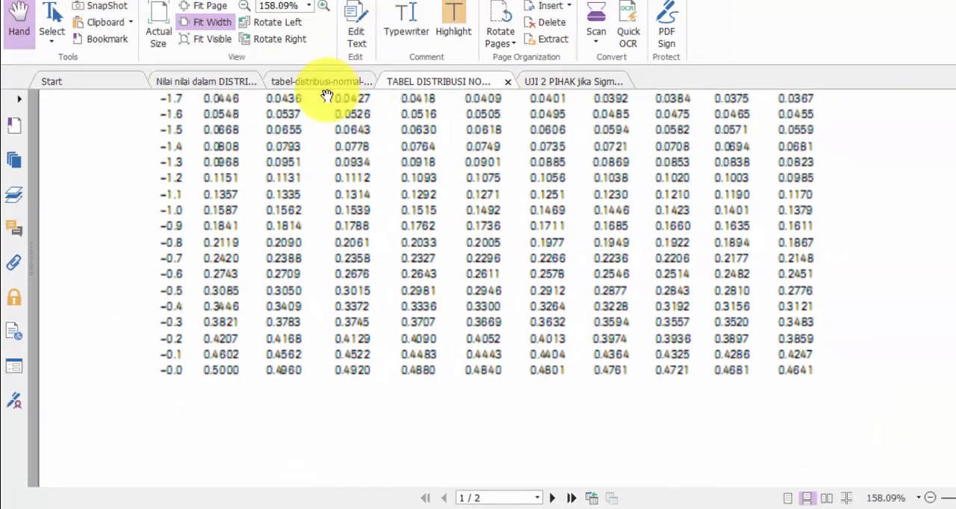
pyautogui.click(327, 95)
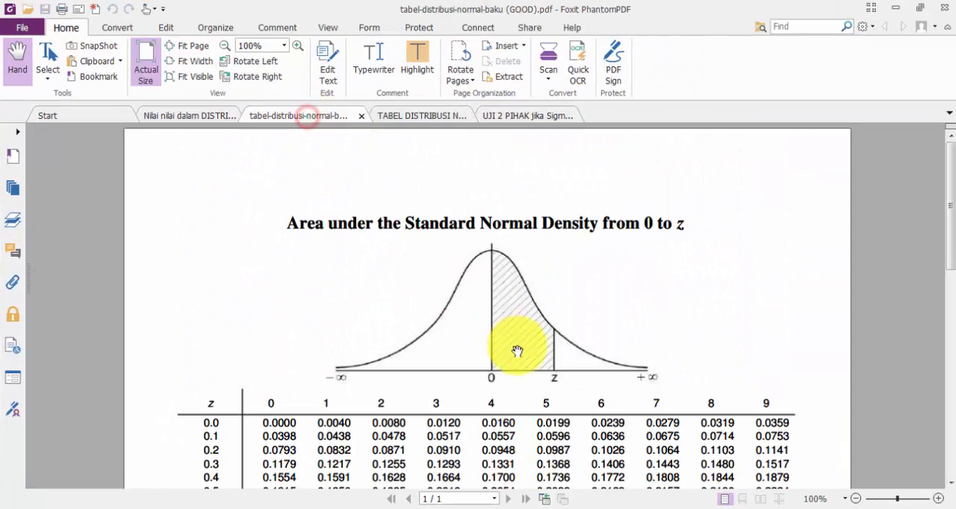
pyautogui.click(423, 117)
pyautogui.scroll(1, 336, 311)
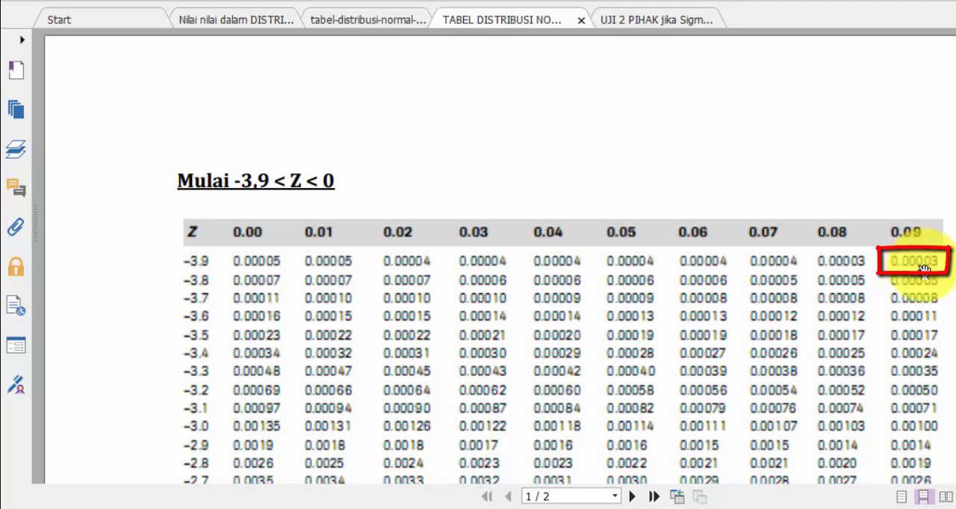
pyautogui.click(342, 508)
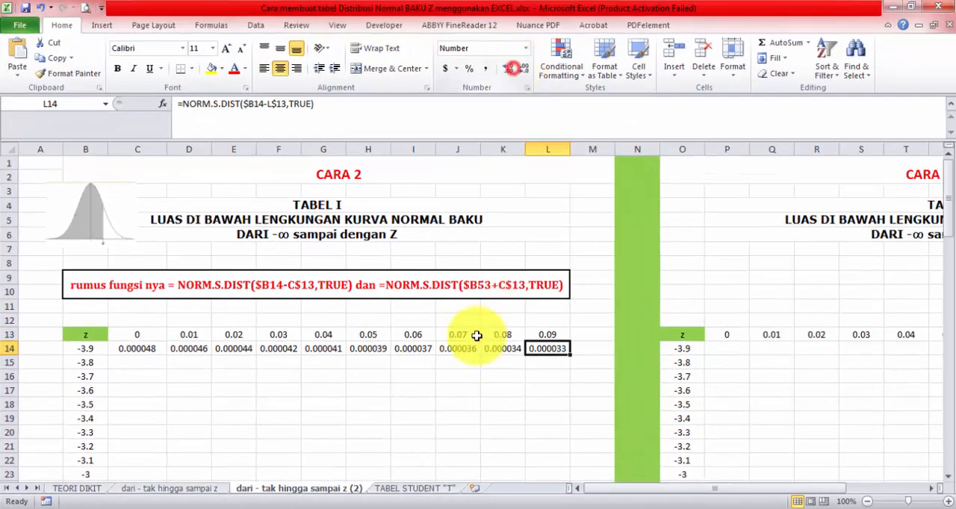
# Step: Fill the formulas in C14:L14 down to row 52, covering z values up to -0.1
pyautogui.moveTo(142, 352); pyautogui.dragTo(569, 357)
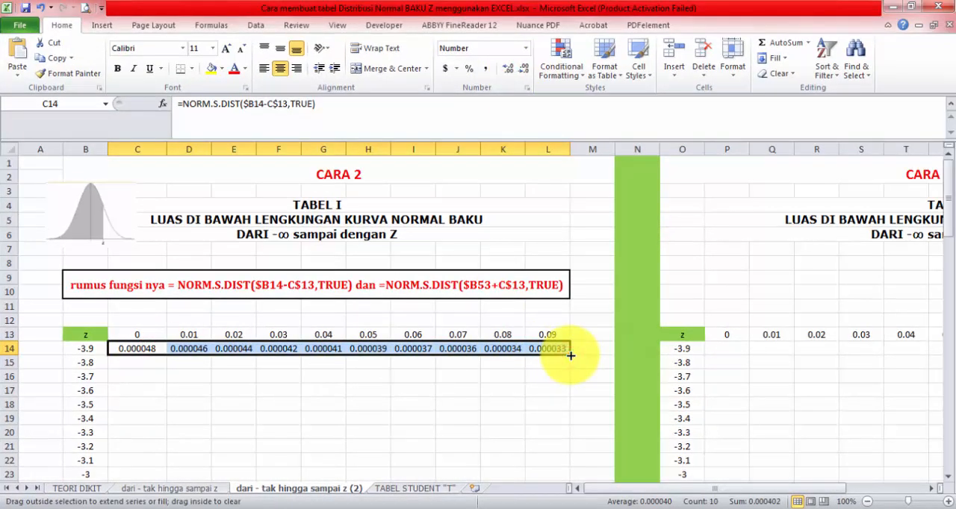
pyautogui.moveTo(571, 359); pyautogui.dragTo(559, 242)
pyautogui.scroll(5, 335, 301)
pyautogui.scroll(-1, 450, 271)
pyautogui.scroll(-5, 429, 291)
pyautogui.scroll(1, 373, 318)
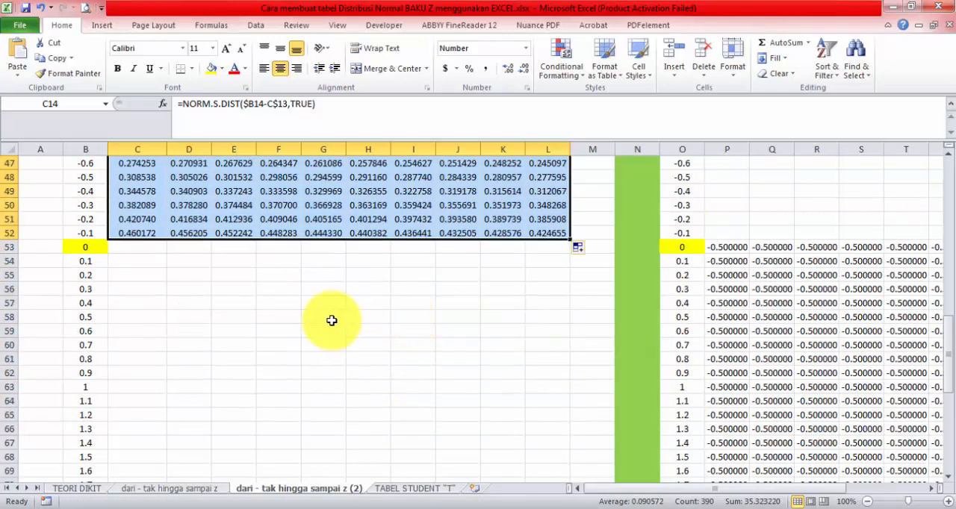
# Step: Extend the C52 formula into C53 and change its minus to plus, giving =NORM.S.DIST($B53+C$13,TRUE)
pyautogui.click(148, 234)
pyautogui.moveTo(165, 240); pyautogui.dragTo(160, 251)
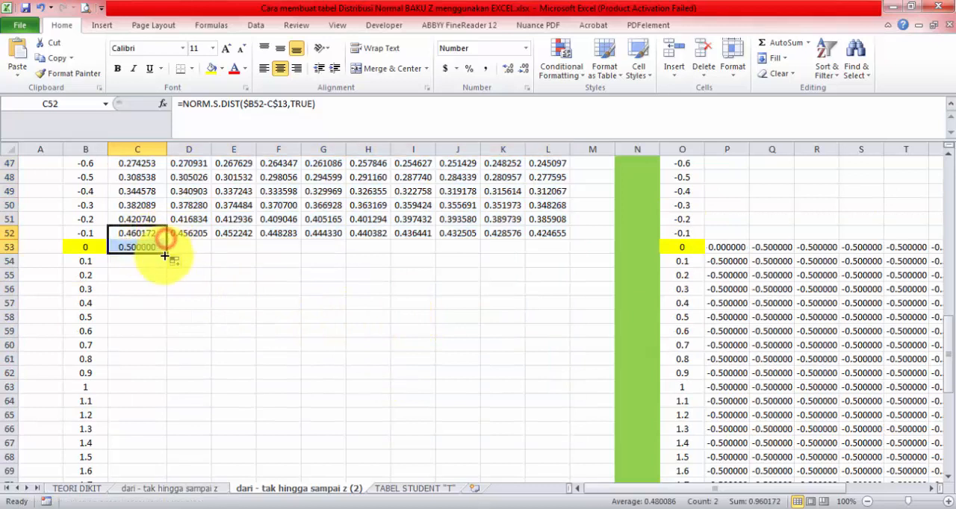
pyautogui.click(153, 248)
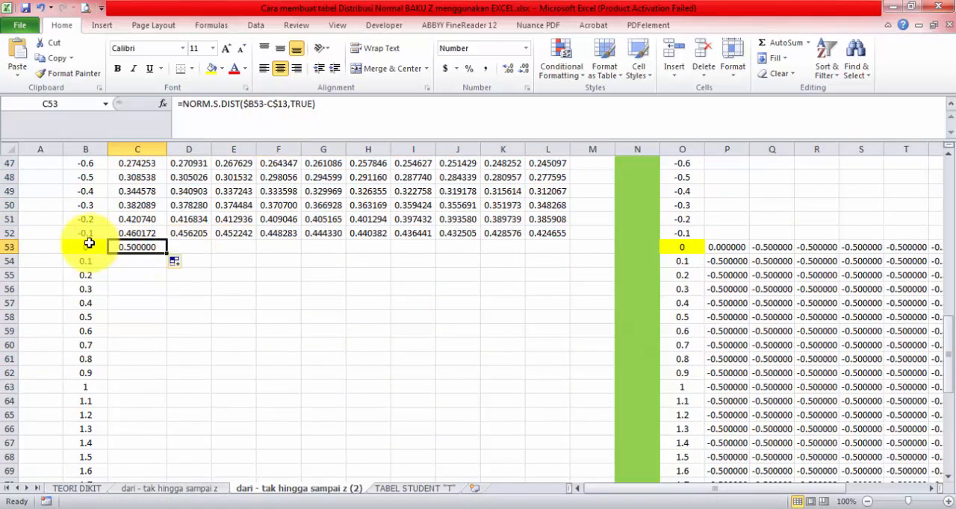
pyautogui.click(268, 102)
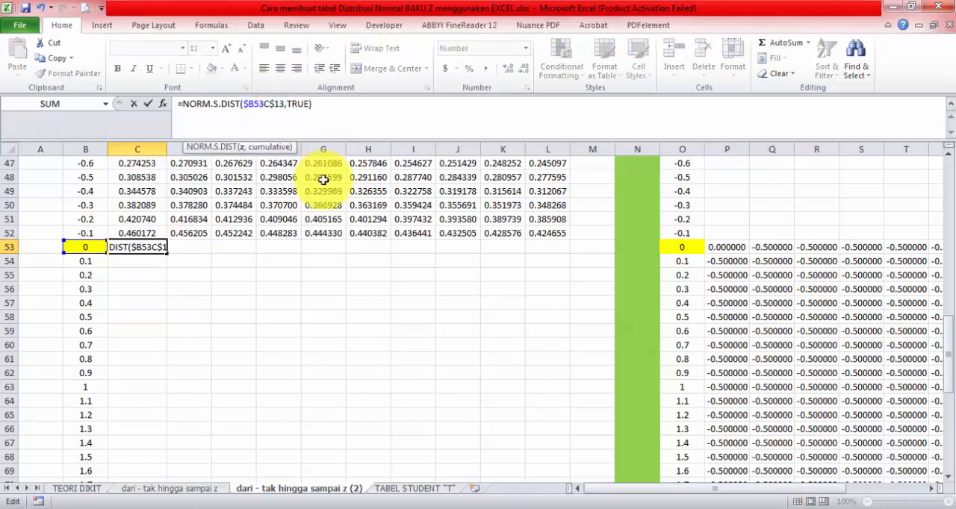
pyautogui.press('Return')
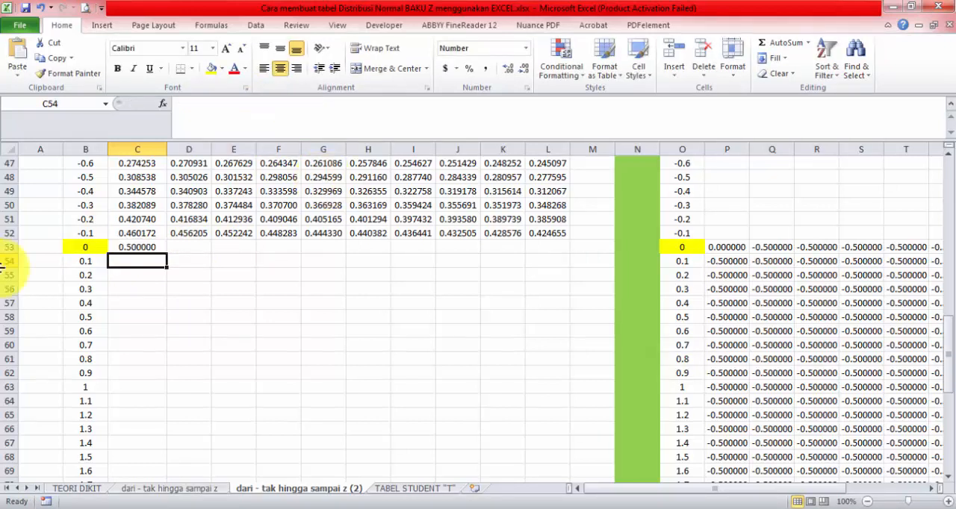
# Step: Fill the C53 formula across to L53 and down to row 92, covering z values up to 3.9
pyautogui.click(161, 249)
pyautogui.moveTo(166, 251); pyautogui.dragTo(563, 260)
pyautogui.moveTo(142, 249); pyautogui.dragTo(578, 469)
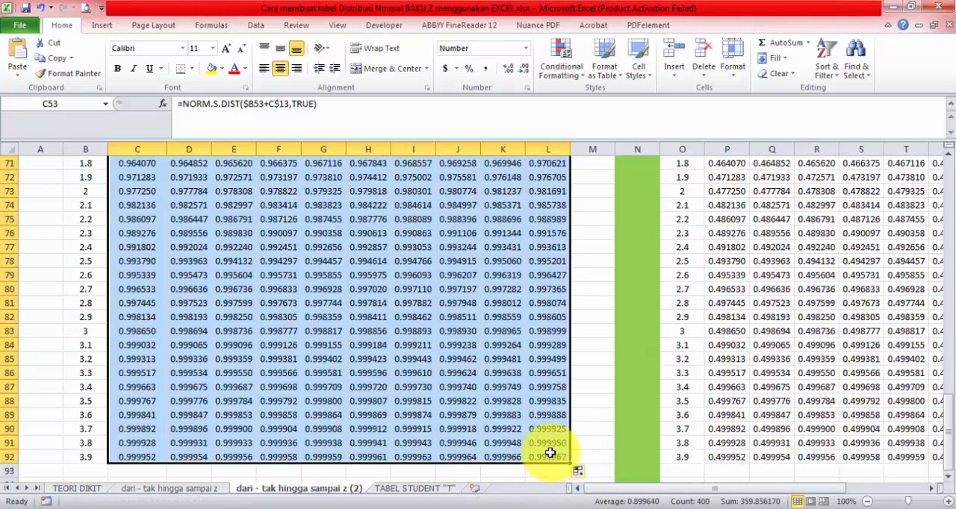
# Step: Compare the L92 result with the z 3.9 row on the NORMSDIST sheet "dari - tak hingga sampai z"
pyautogui.click(553, 455)
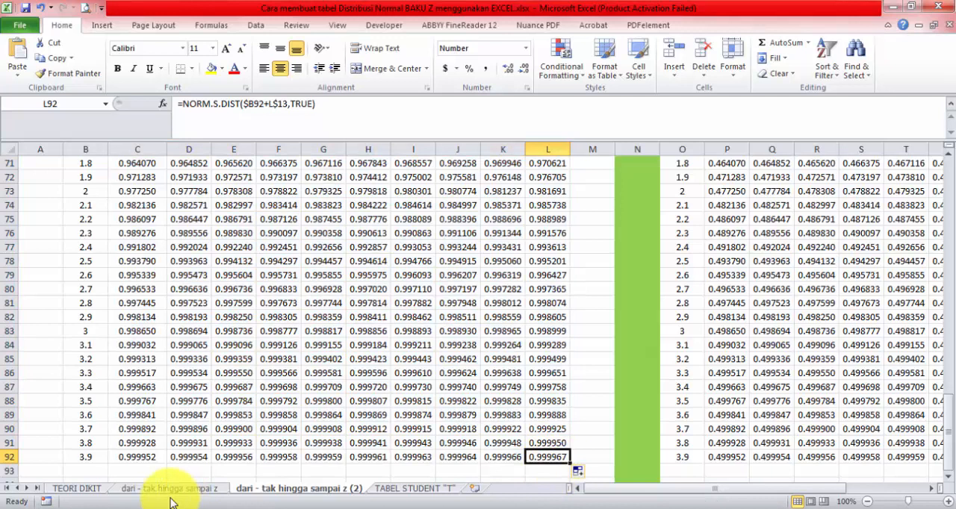
pyautogui.click(215, 490)
pyautogui.scroll(-5, 486, 437)
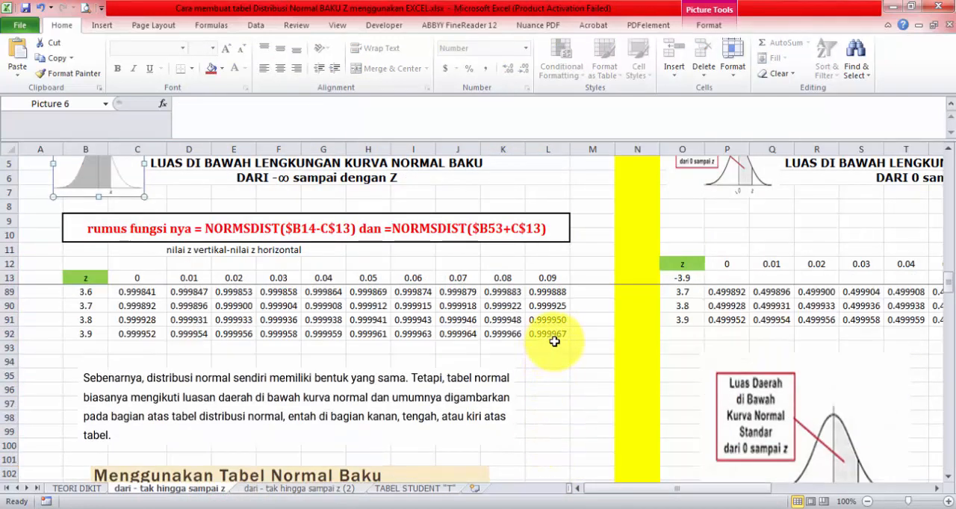
# Step: Review the NORM.S.DIST table on the sheet "dari - tak hingga sampai z (2)" from its last rows up to the heading
pyautogui.click(276, 490)
pyautogui.scroll(20, 271, 242)
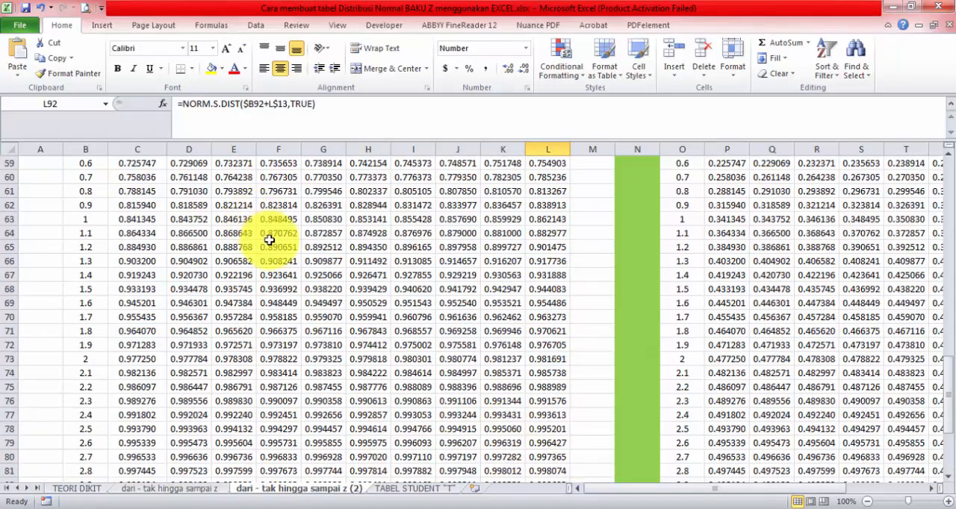
pyautogui.scroll(2, 292, 289)
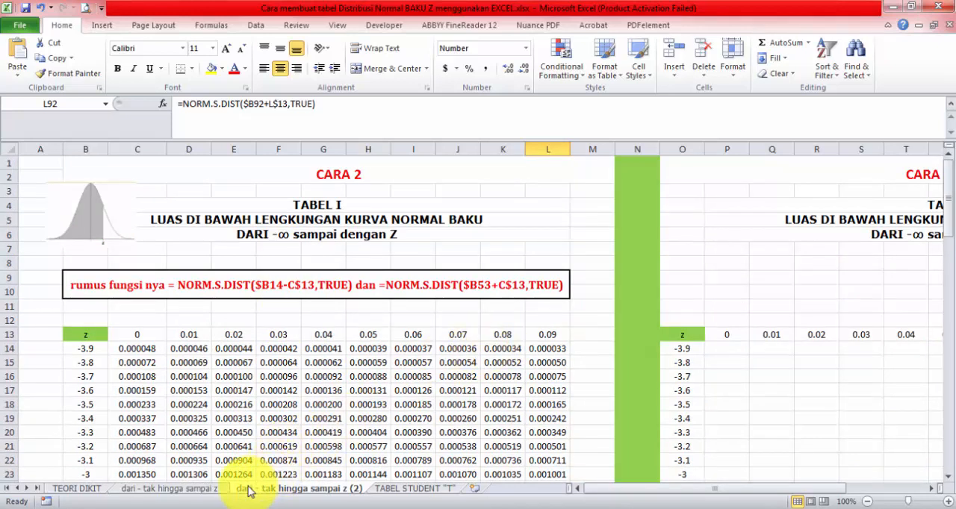
# Step: Unfreeze the panes on the sheet "dari - tak hingga sampai z"
pyautogui.click(221, 496)
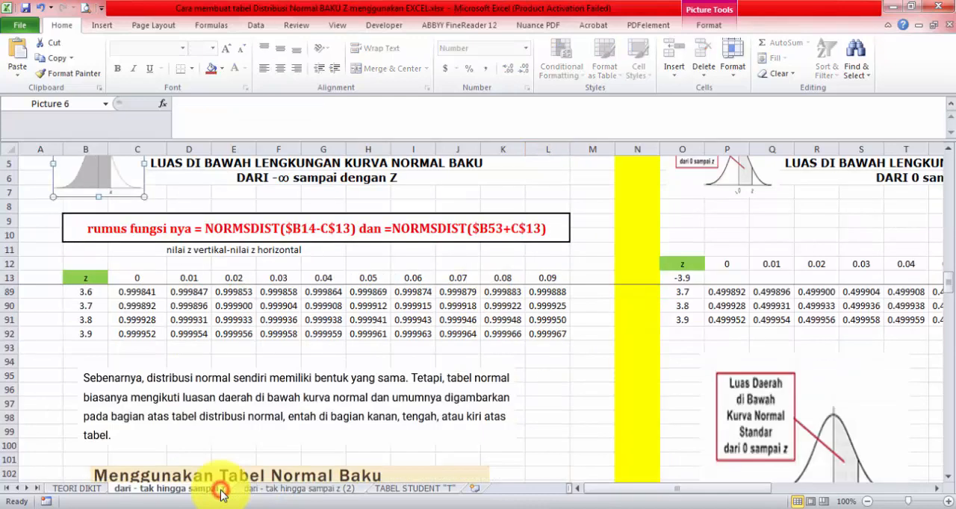
pyautogui.scroll(12, 704, 362)
pyautogui.scroll(8, 187, 216)
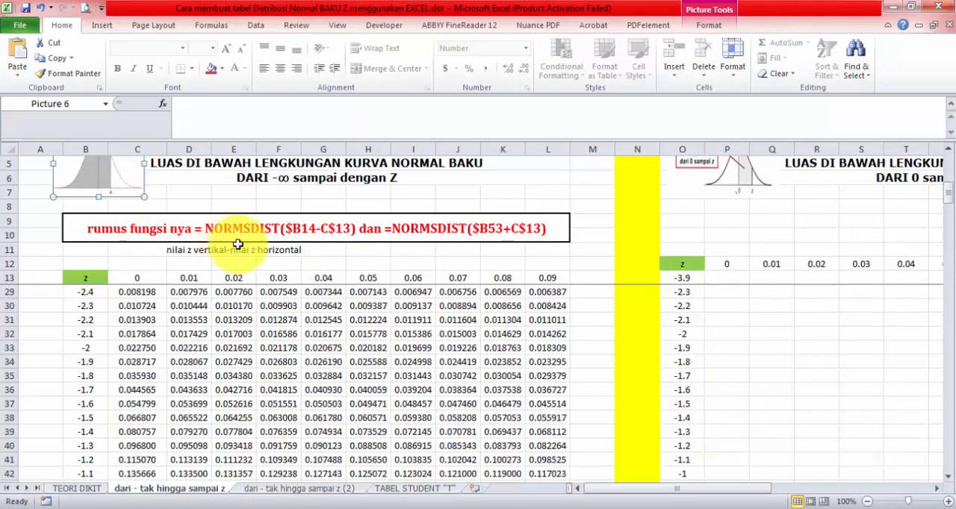
pyautogui.click(947, 192)
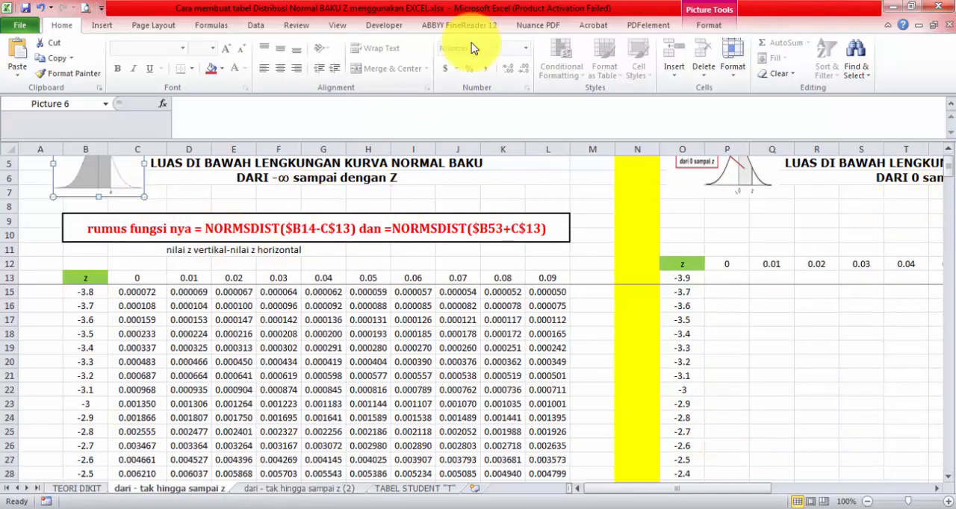
pyautogui.click(338, 25)
pyautogui.click(493, 66)
pyautogui.click(517, 95)
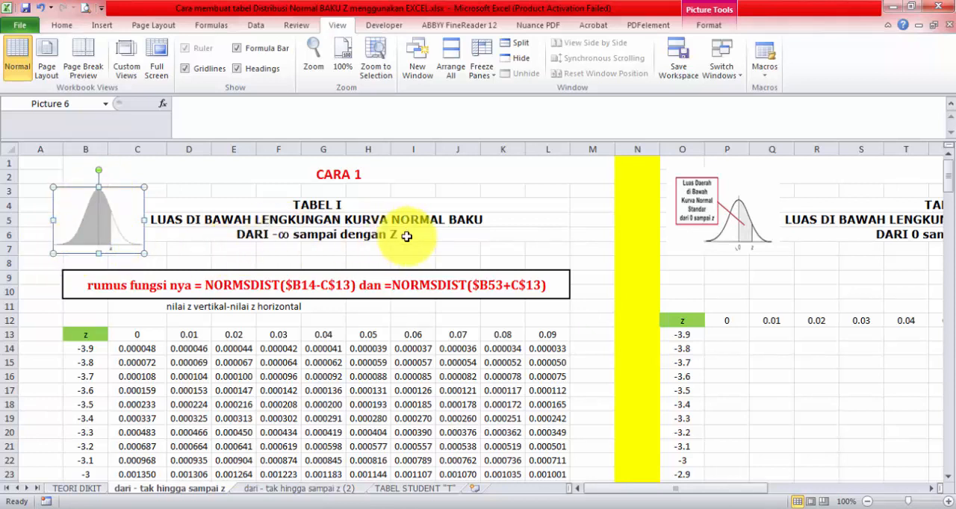
# Step: Title the "DARI 0 sampai dengan Z" table TABEL II on the sheet "dari - tak hingga sampai z", checking the first table's title
pyautogui.moveTo(711, 490); pyautogui.dragTo(768, 490)
pyautogui.click(469, 220)
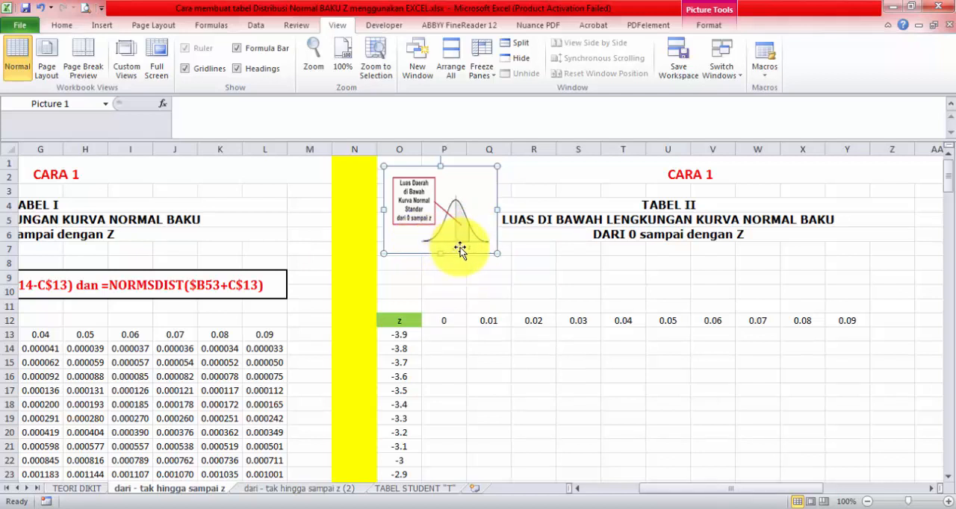
pyautogui.click(688, 202)
pyautogui.click(566, 273)
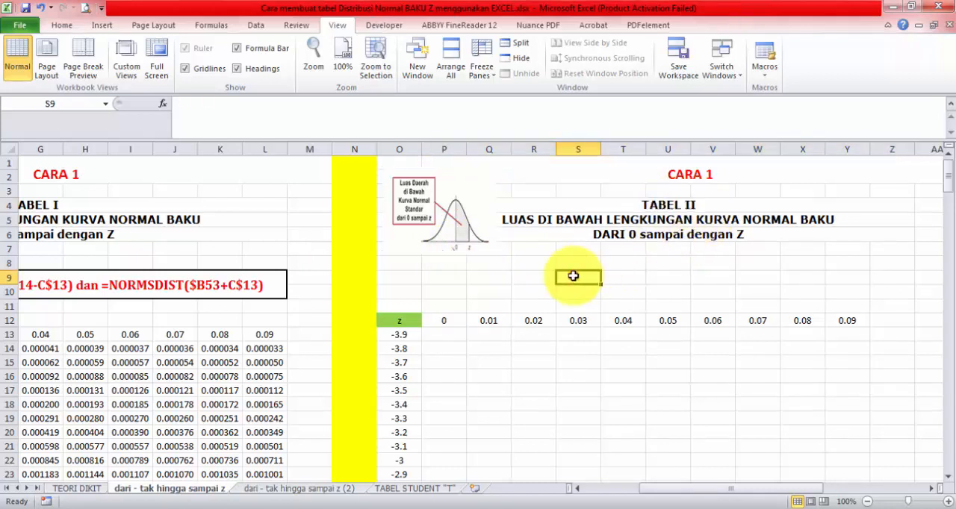
pyautogui.click(65, 205)
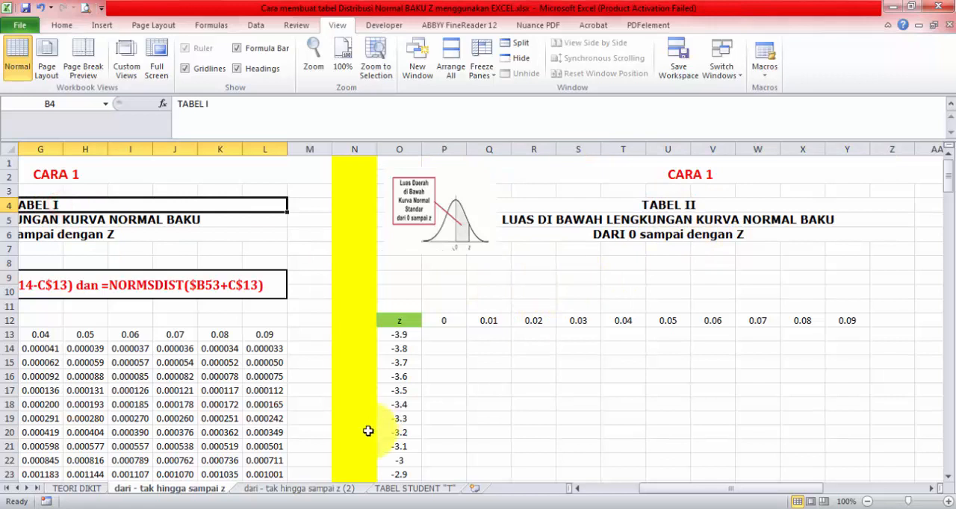
# Step: Title the second table TABEL II in P4 on the sheet "dari - tak hingga sampai z (2)"
pyautogui.click(313, 489)
pyautogui.moveTo(736, 493); pyautogui.dragTo(817, 489)
pyautogui.click(704, 205)
pyautogui.doubleClick(706, 204)
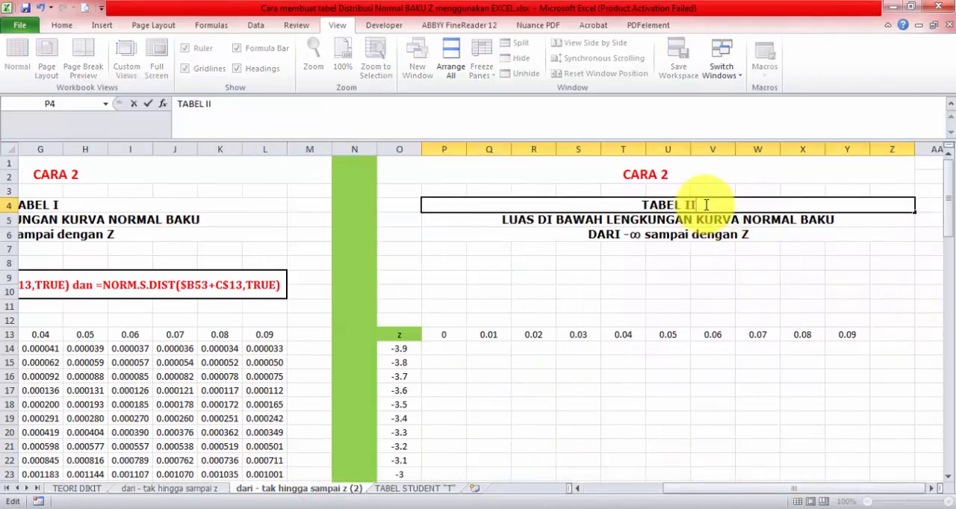
pyautogui.press('Return')
# Step: Change the table title on the TABEL STUDENT "T" sheet to TABEL III
pyautogui.click(439, 491)
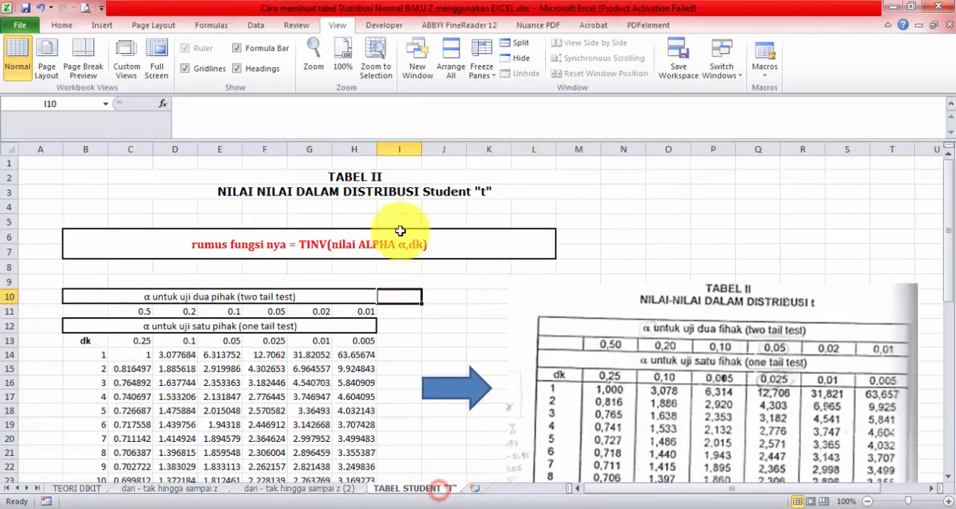
pyautogui.doubleClick(390, 172)
pyautogui.write('I')
pyautogui.press('Return')
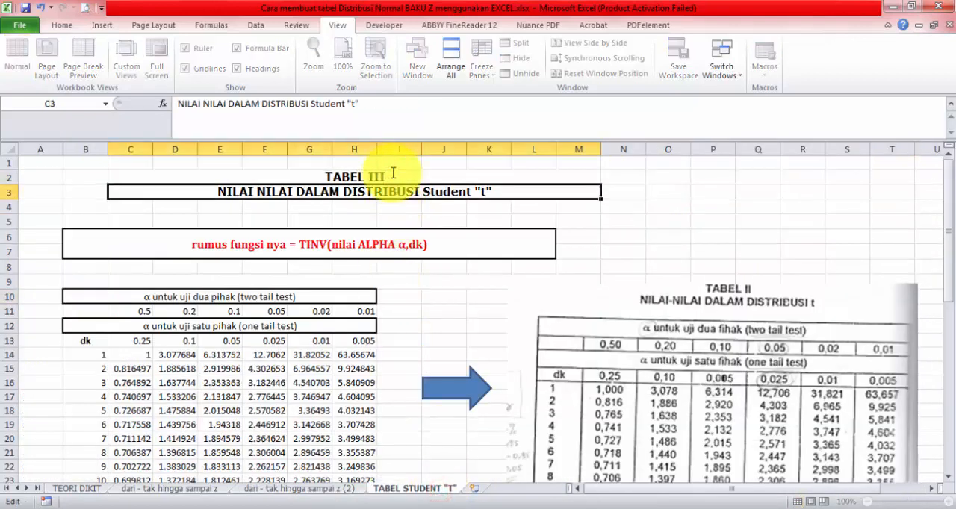
# Step: Examine the z column of TABEL II on the sheet "dari - tak hingga sampai z", from -3.9 through 0 to 3.9
pyautogui.click(212, 490)
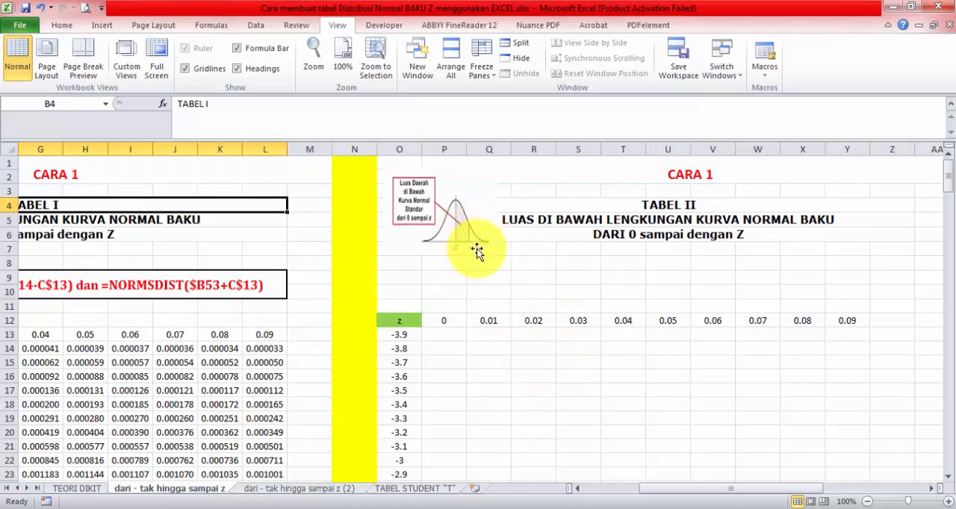
pyautogui.click(396, 335)
pyautogui.scroll(-5, 407, 432)
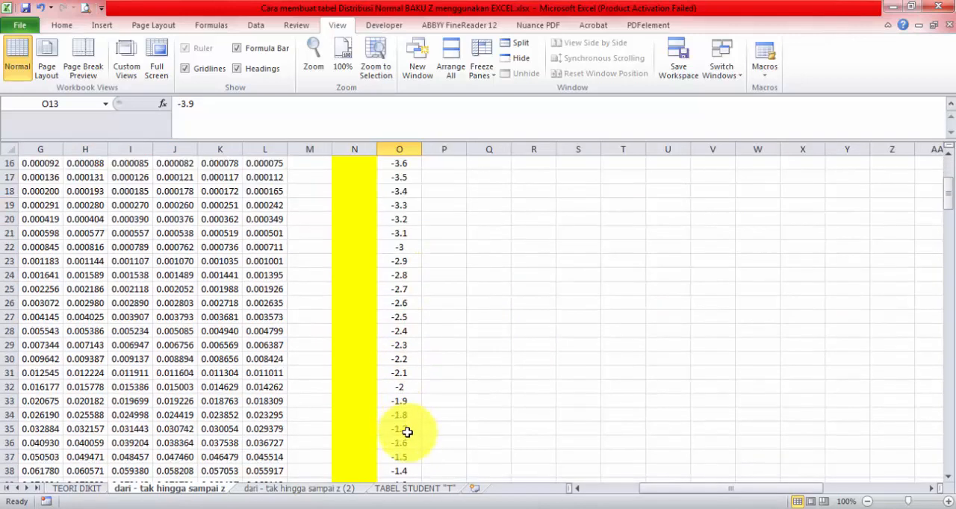
pyautogui.scroll(-6, 407, 432)
pyautogui.click(404, 403)
pyautogui.scroll(11, 433, 379)
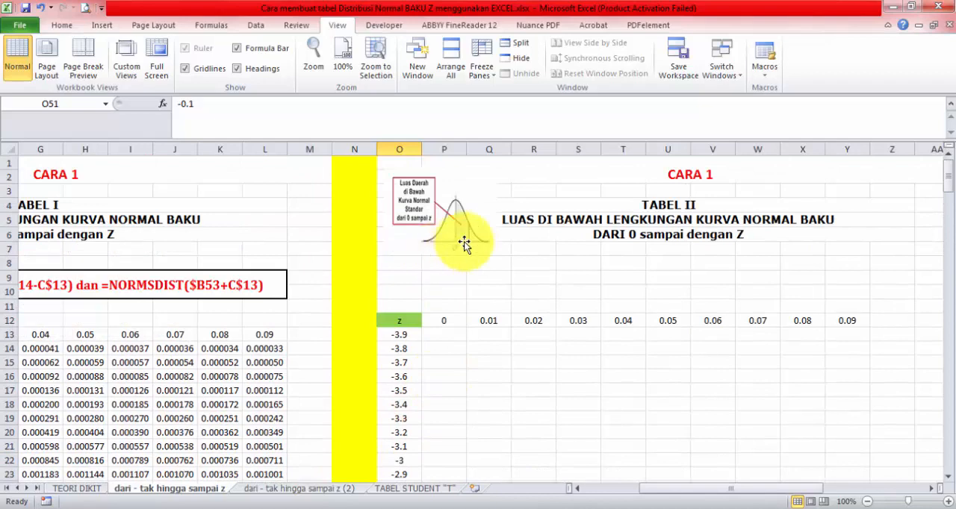
pyautogui.scroll(-14, 454, 246)
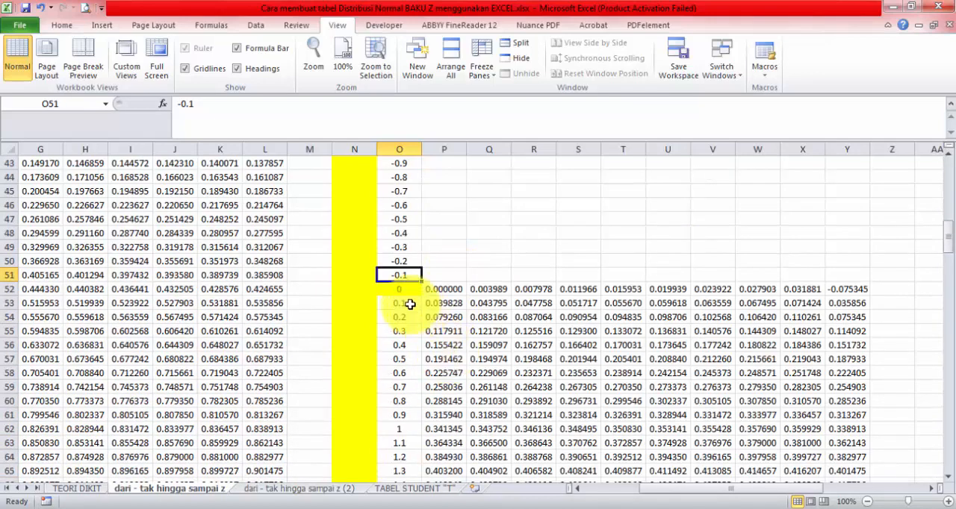
pyautogui.scroll(-13, 401, 290)
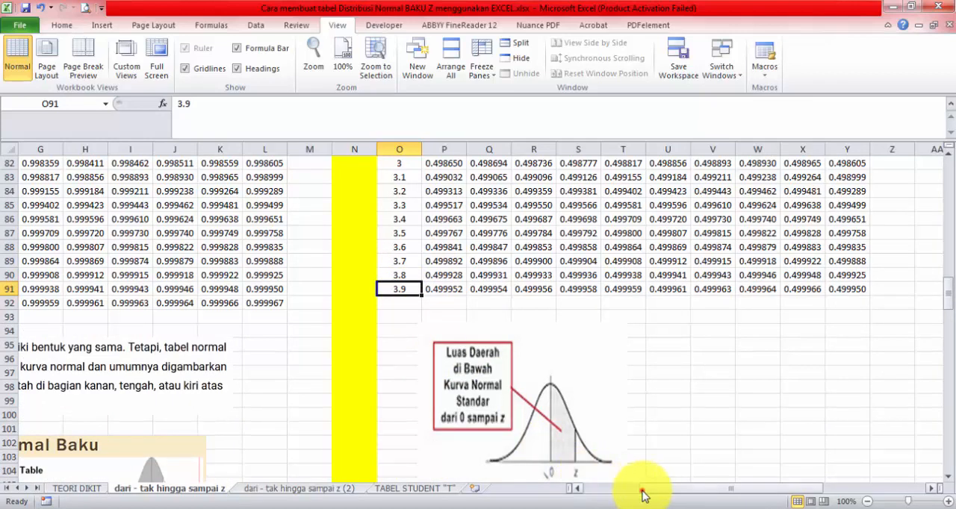
# Step: Compare the row positions of z = 0 in TABEL I and TABEL II using row 53, then check both header rows
pyautogui.moveTo(644, 495); pyautogui.dragTo(543, 483)
pyautogui.scroll(13, 602, 380)
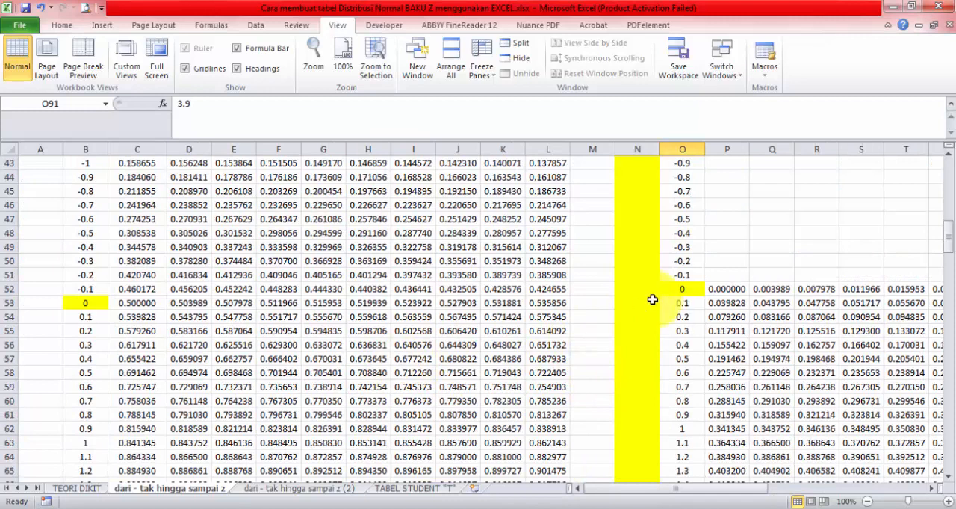
pyautogui.click(8, 299)
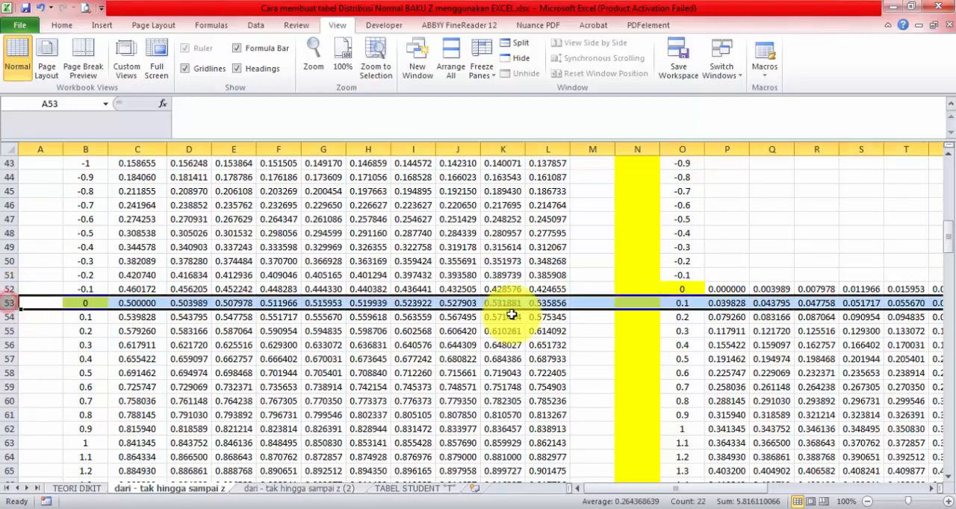
pyautogui.scroll(14, 602, 339)
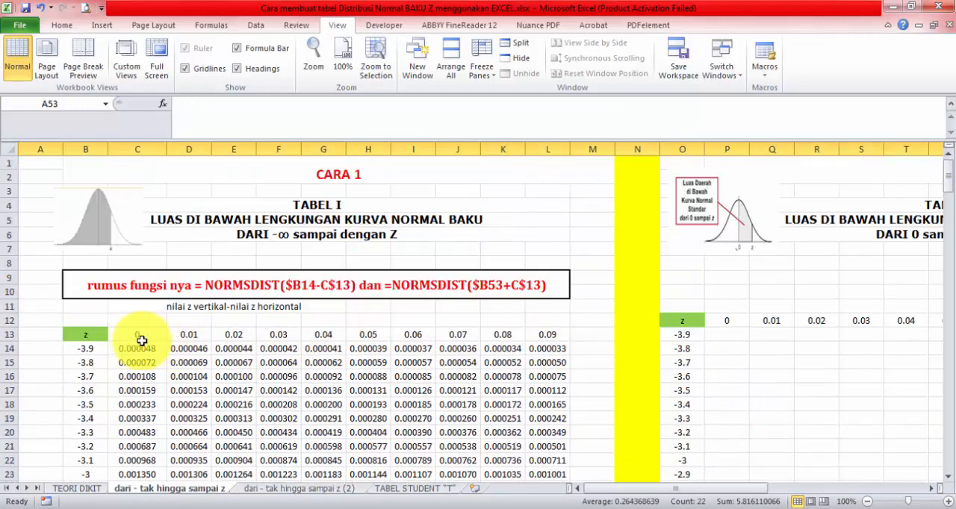
# Step: Move the whole TABEL II z grid from O12:Y91 to the empty area starting at AC12
pyautogui.moveTo(683, 326); pyautogui.dragTo(840, 454)
pyautogui.scroll(16, 498, 330)
pyautogui.scroll(-20, 437, 342)
pyautogui.hotkey('ctrl', 'c')
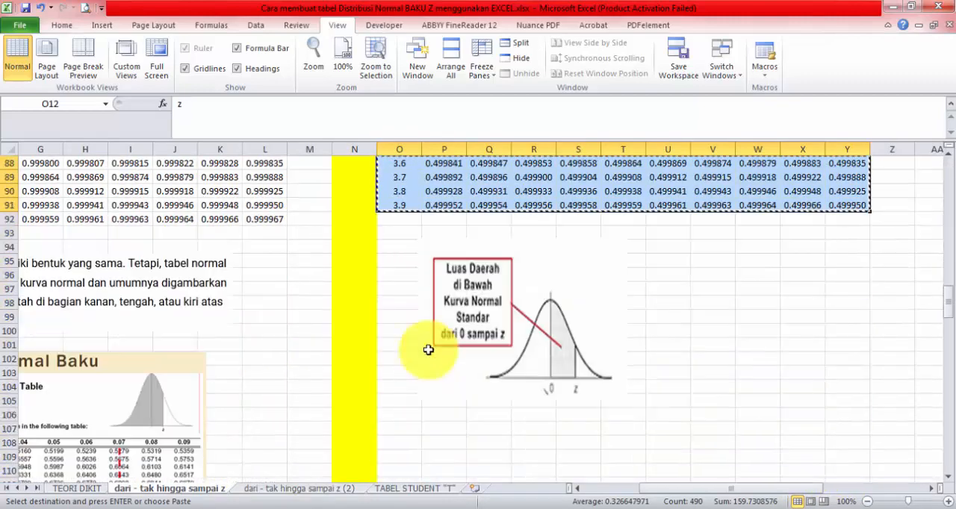
pyautogui.scroll(-12, 463, 347)
pyautogui.scroll(18, 498, 346)
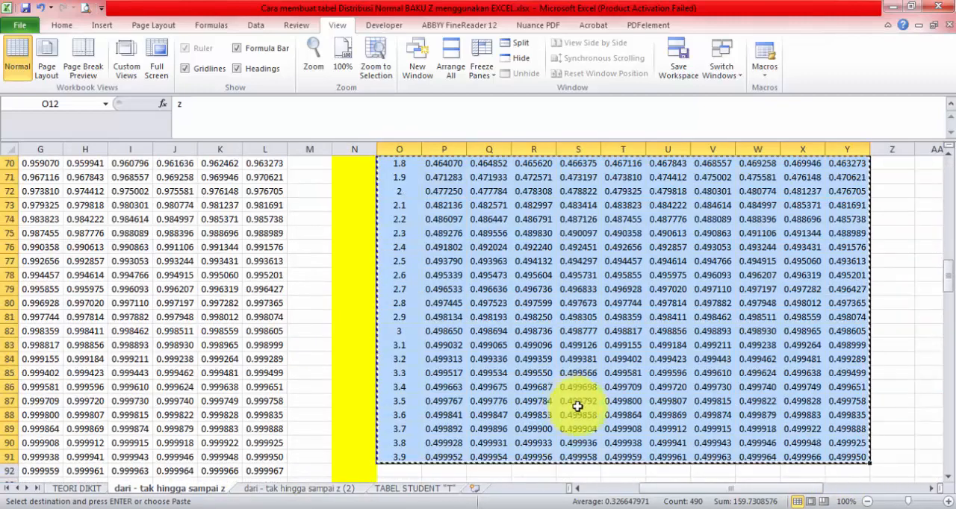
pyautogui.scroll(6, 577, 407)
pyautogui.moveTo(658, 489); pyautogui.dragTo(762, 490)
pyautogui.scroll(7, 627, 367)
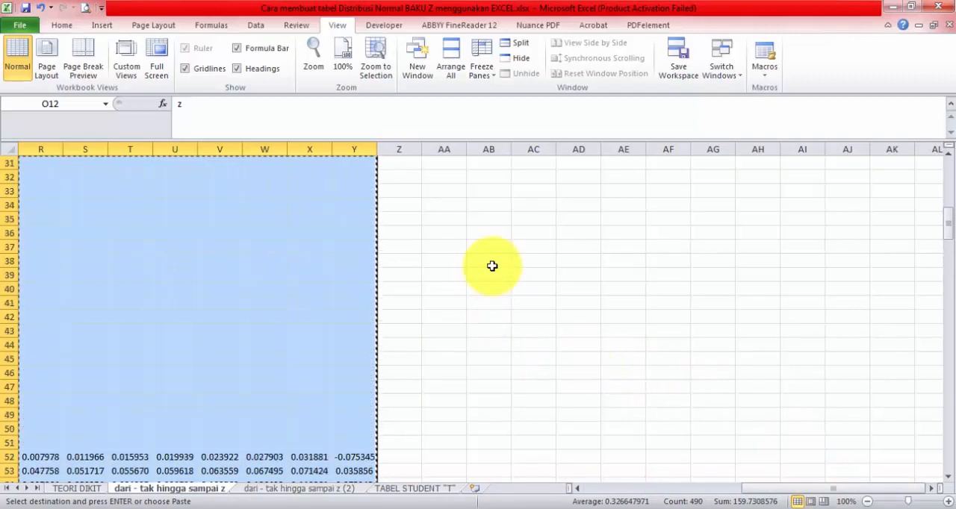
pyautogui.scroll(10, 492, 266)
pyautogui.click(527, 322)
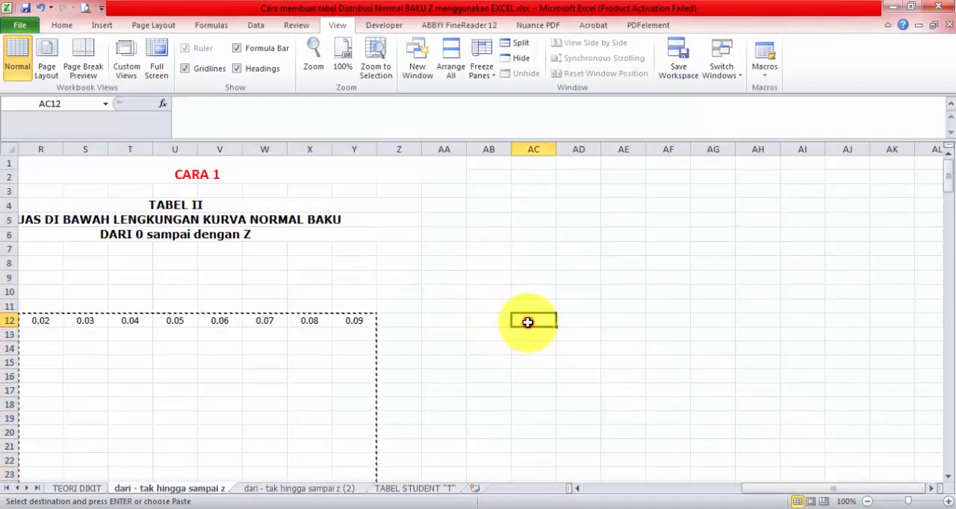
pyautogui.hotkey('ctrl', 'v')
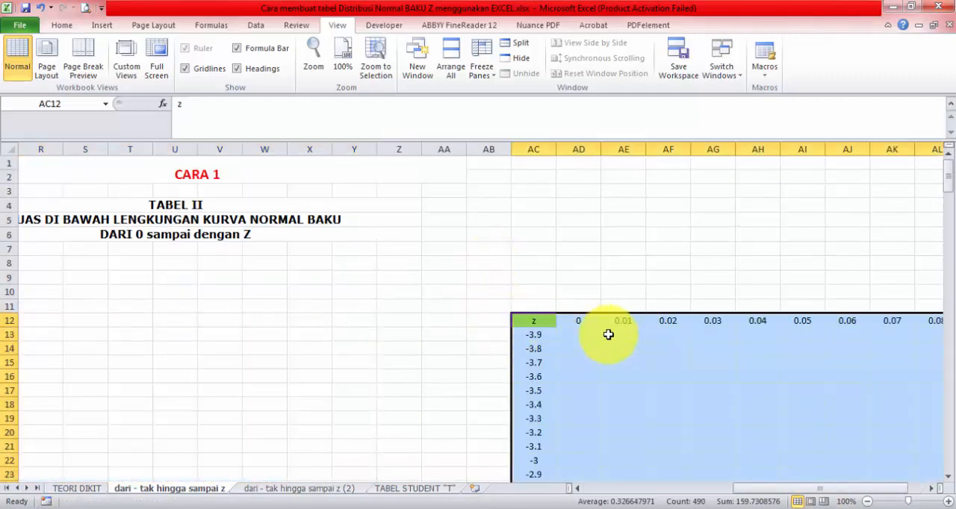
# Step: Move the z grid from AC12 back beside TABEL I, starting at O13 so its header lines up with row 13
pyautogui.moveTo(747, 489); pyautogui.dragTo(579, 478)
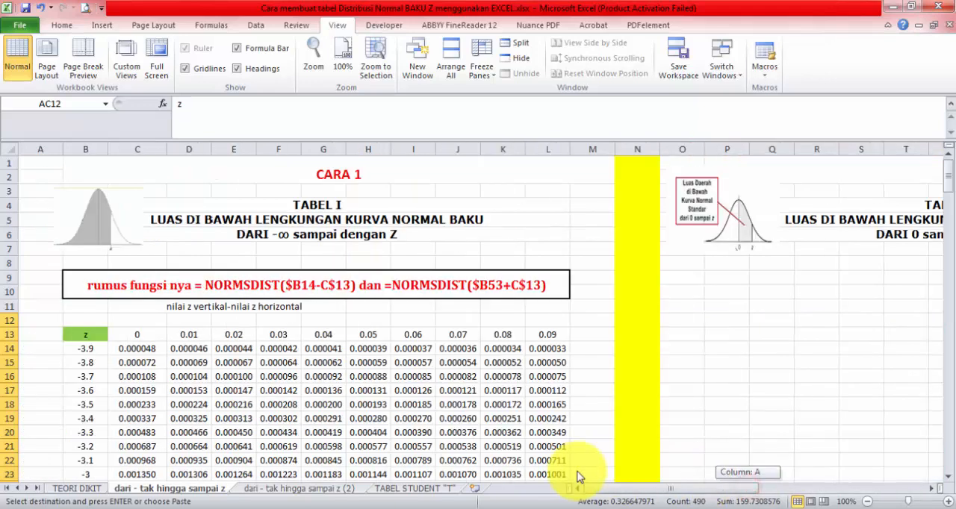
pyautogui.click(10, 336)
pyautogui.click(691, 337)
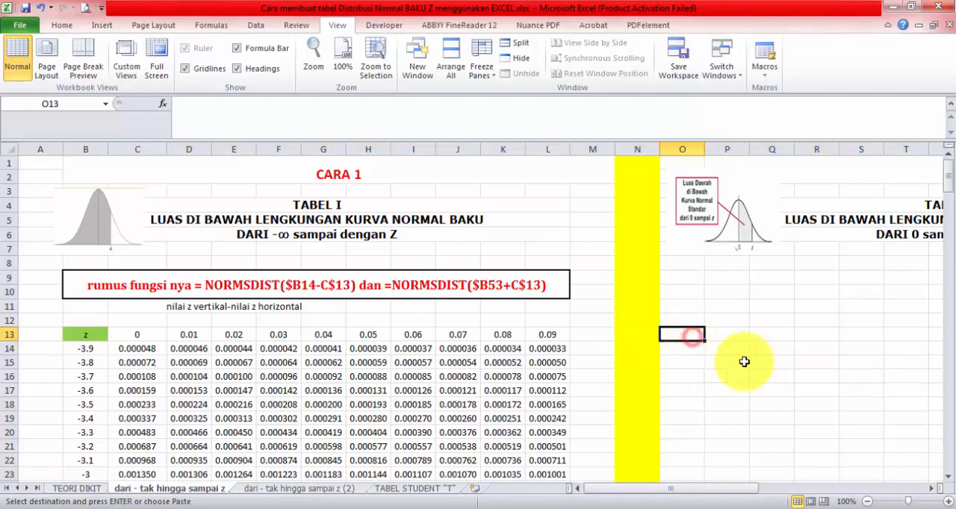
pyautogui.press('Return')
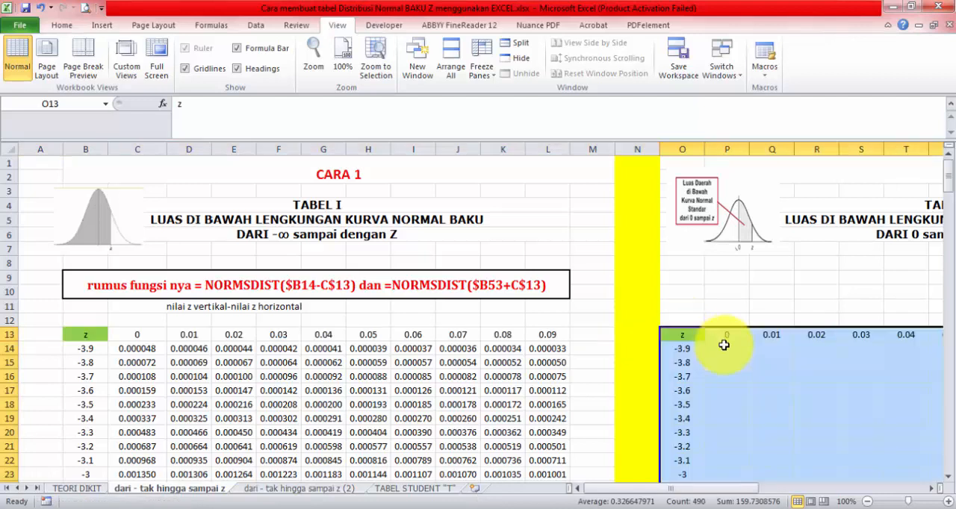
# Step: Check that both tables line up in header row 13 and in the z 3.9 row 92
pyautogui.click(11, 334)
pyautogui.scroll(-8, 661, 321)
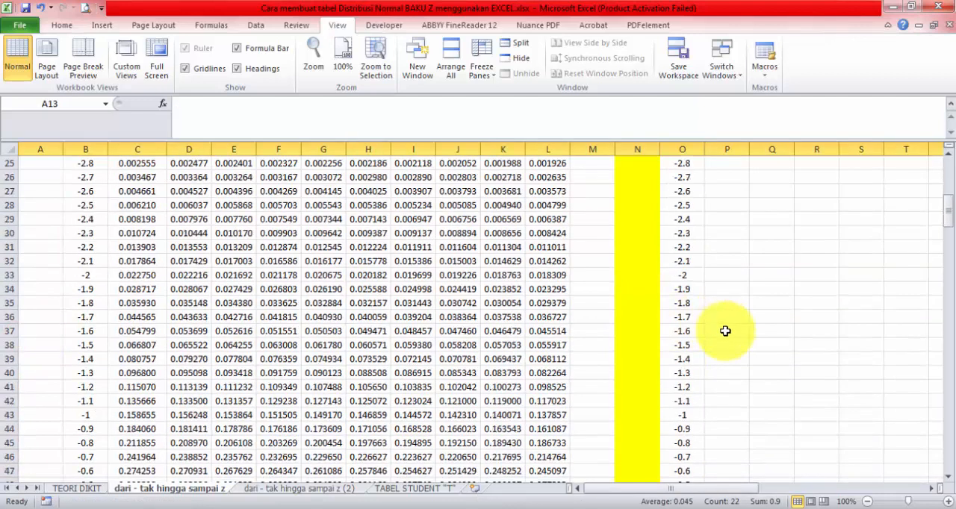
pyautogui.scroll(-18, 726, 331)
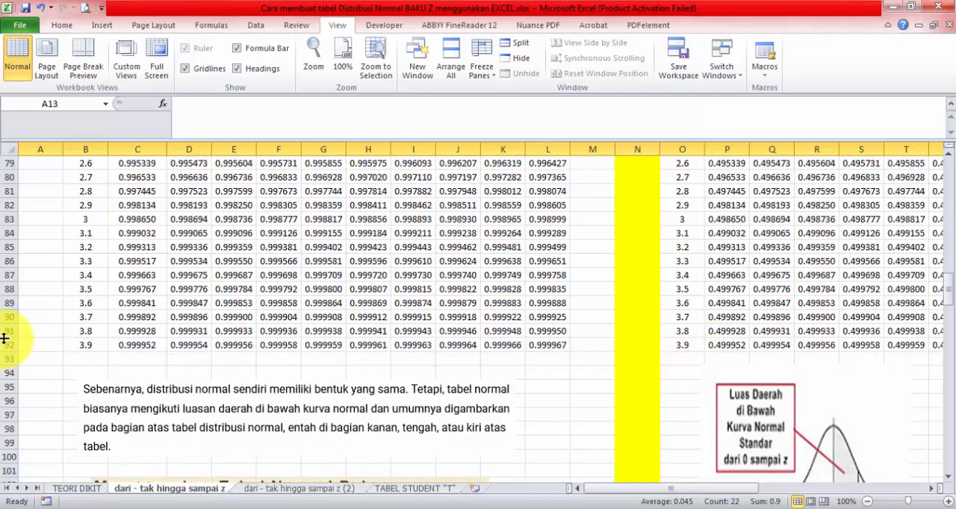
pyautogui.click(6, 344)
# Step: Freeze the rows above row 14 so the headings and z header row stay fixed over TABEL II's z = 0 row
pyautogui.moveTo(738, 487); pyautogui.dragTo(798, 488)
pyautogui.scroll(20, 619, 341)
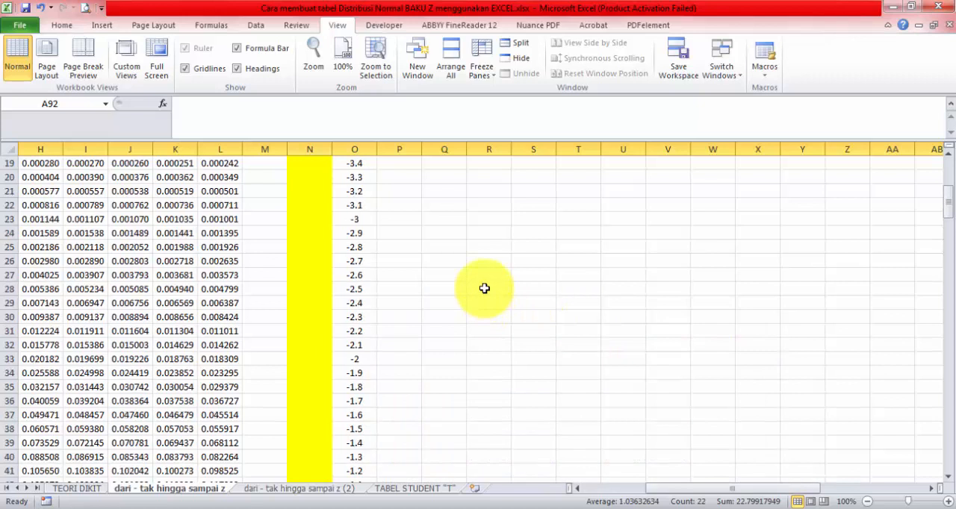
pyautogui.scroll(6, 484, 288)
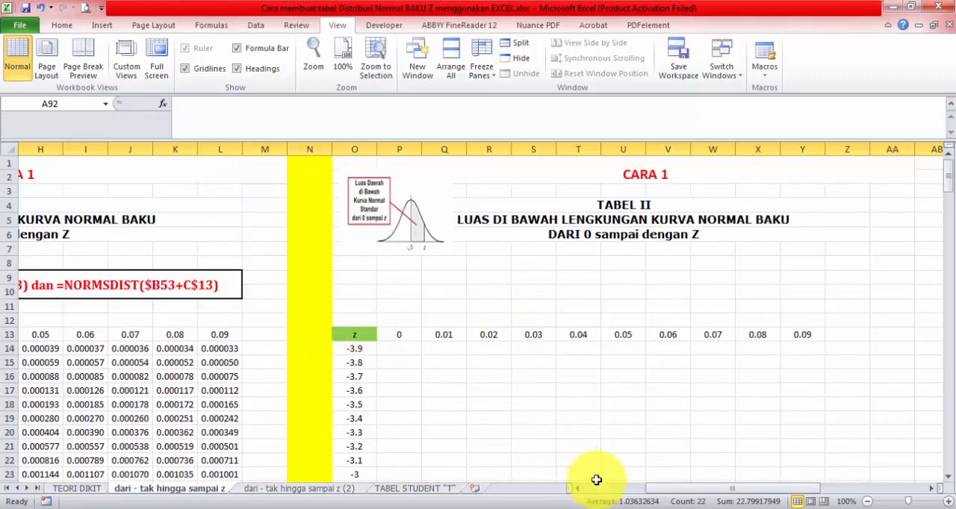
pyautogui.moveTo(651, 486); pyautogui.dragTo(617, 486)
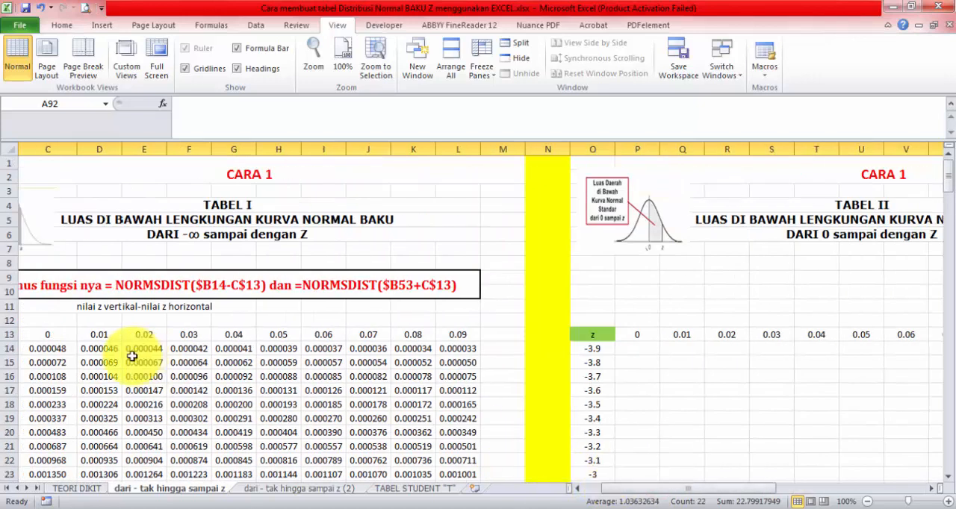
pyautogui.click(9, 348)
pyautogui.click(478, 69)
pyautogui.click(497, 95)
pyautogui.scroll(-8, 687, 375)
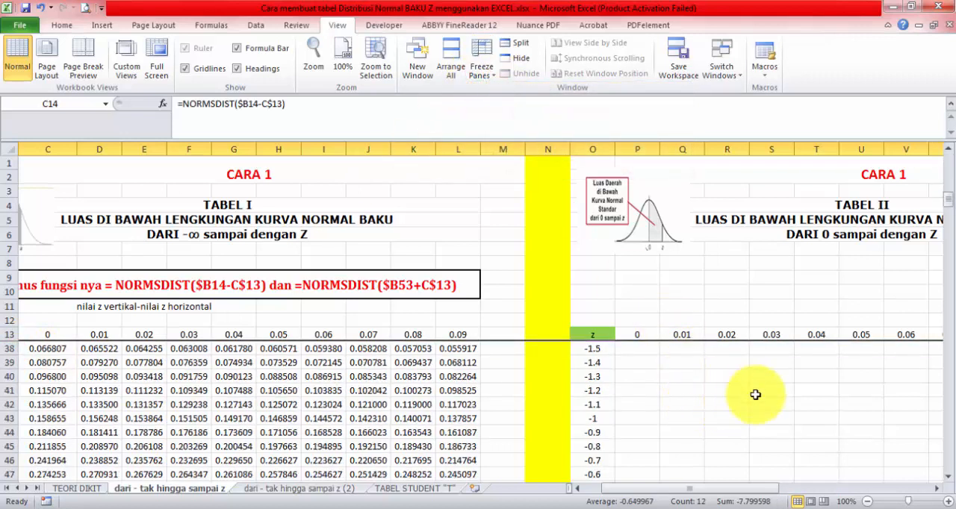
pyautogui.moveTo(726, 486); pyautogui.dragTo(779, 486)
pyautogui.scroll(-4, 640, 384)
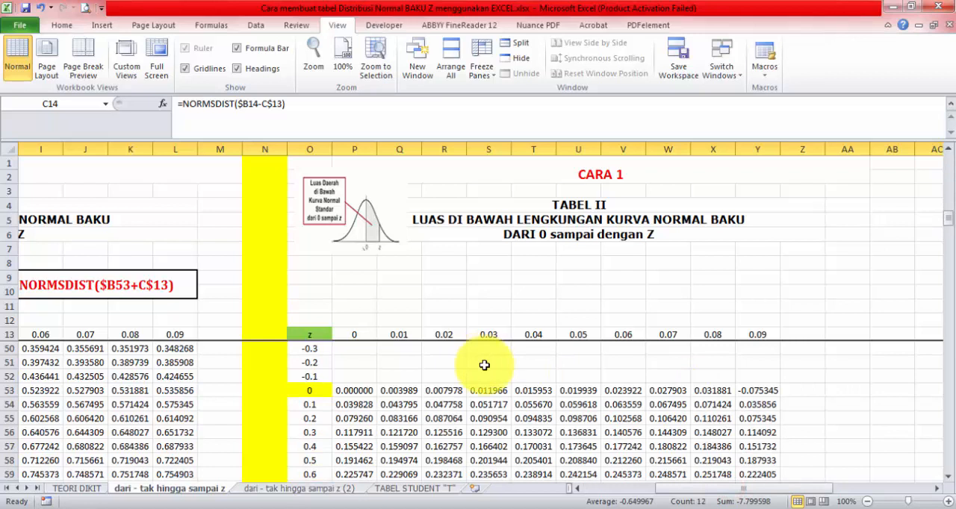
pyautogui.click(381, 225)
pyautogui.moveTo(410, 252); pyautogui.dragTo(654, 453)
pyautogui.hotkey('ctrl', 'z')
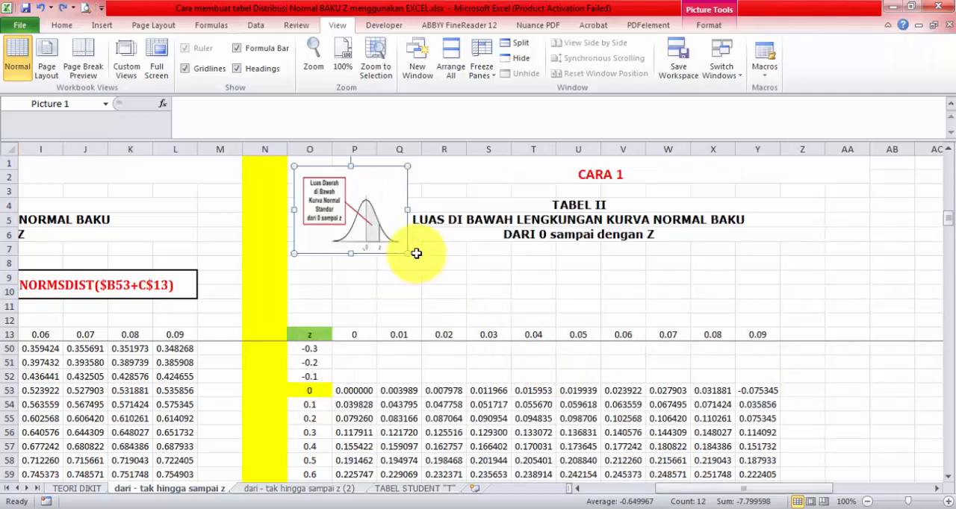
pyautogui.moveTo(410, 252); pyautogui.dragTo(535, 334)
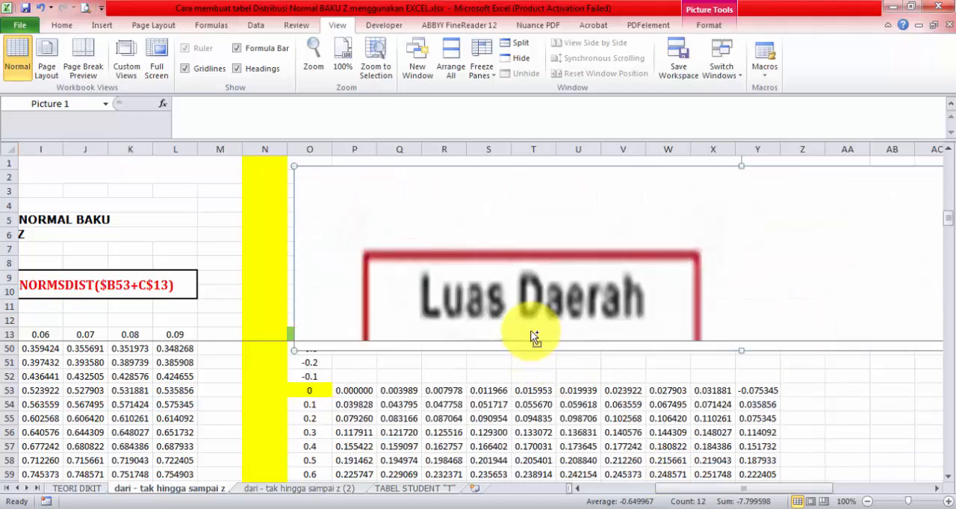
pyautogui.hotkey('ctrl', 'z')
pyautogui.moveTo(406, 255); pyautogui.dragTo(457, 292)
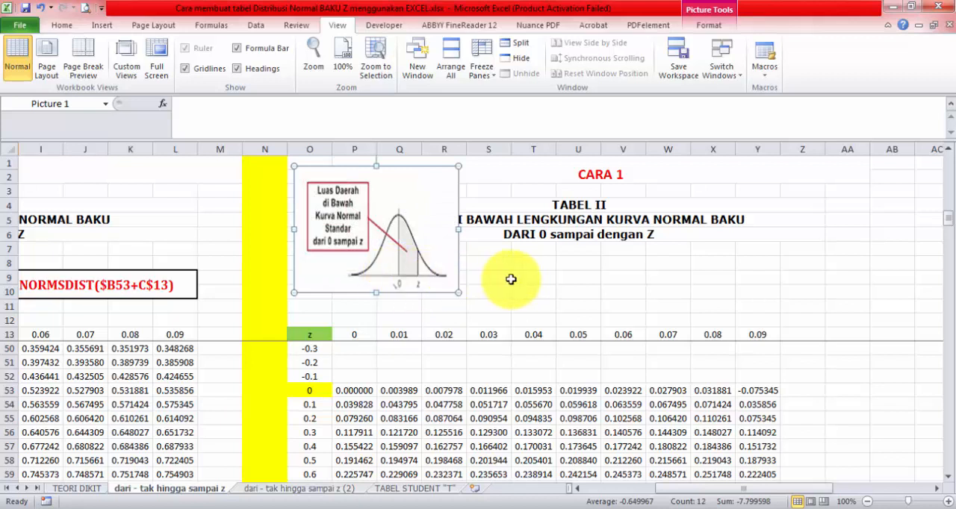
pyautogui.hotkey('ctrl', 'z')
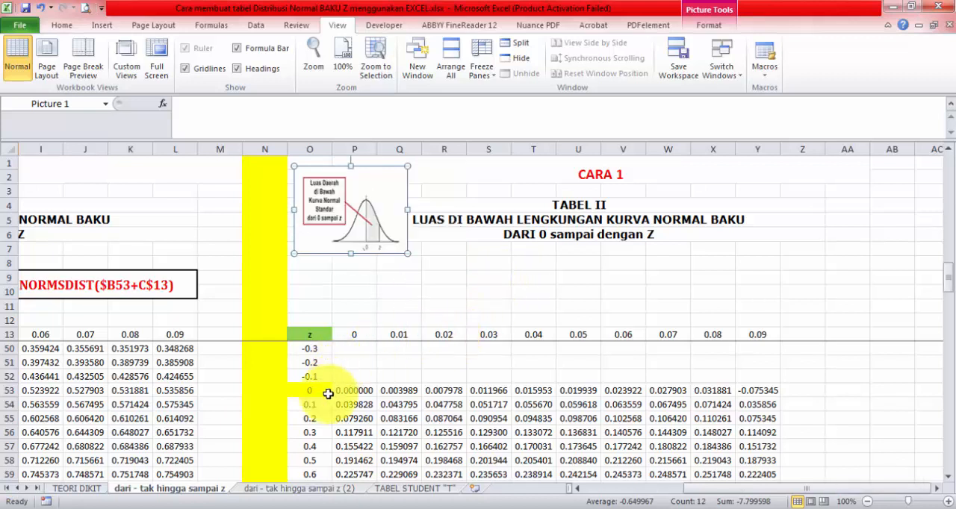
# Step: Clear the TABEL II area values in P53:Y92, leaving the z labels and header row in place
pyautogui.click(327, 393)
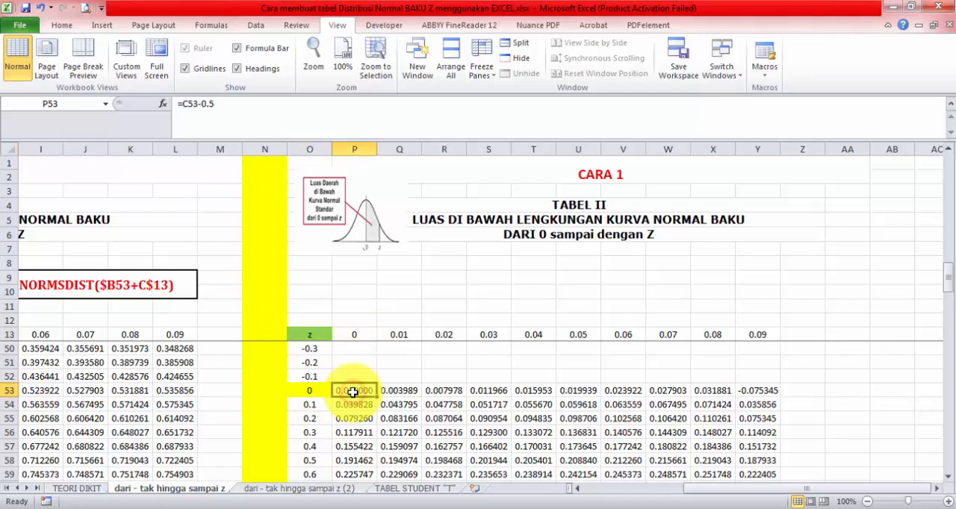
pyautogui.moveTo(353, 392); pyautogui.dragTo(745, 457)
pyautogui.press('Delete')
pyautogui.scroll(14, 742, 423)
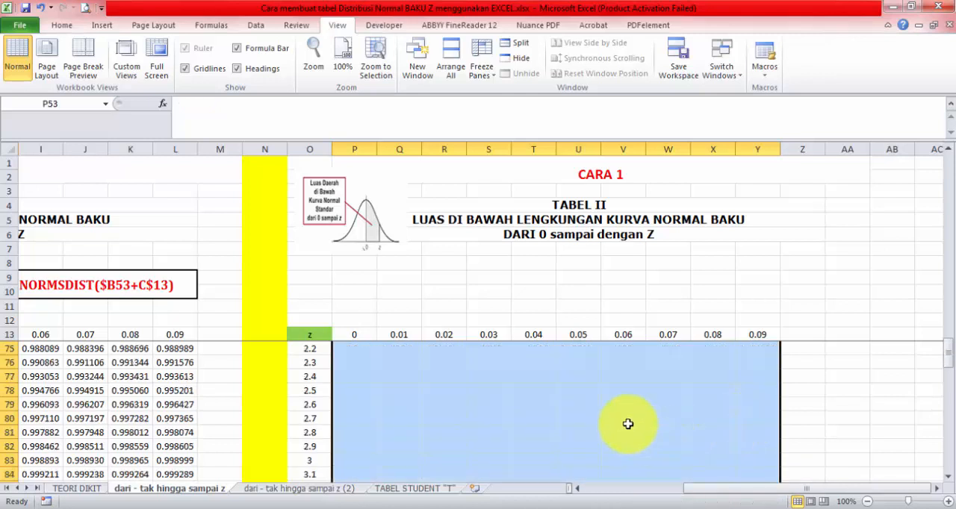
pyautogui.scroll(-3, 365, 374)
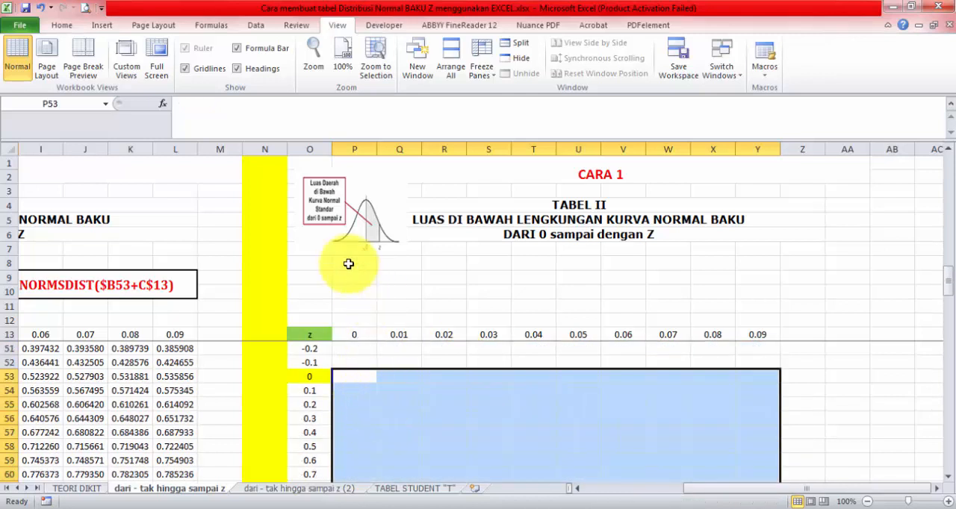
# Step: Enter the formula =C53-0.5 in P53, the z = 0 cell of TABEL II, referencing TABEL I
pyautogui.click(704, 485)
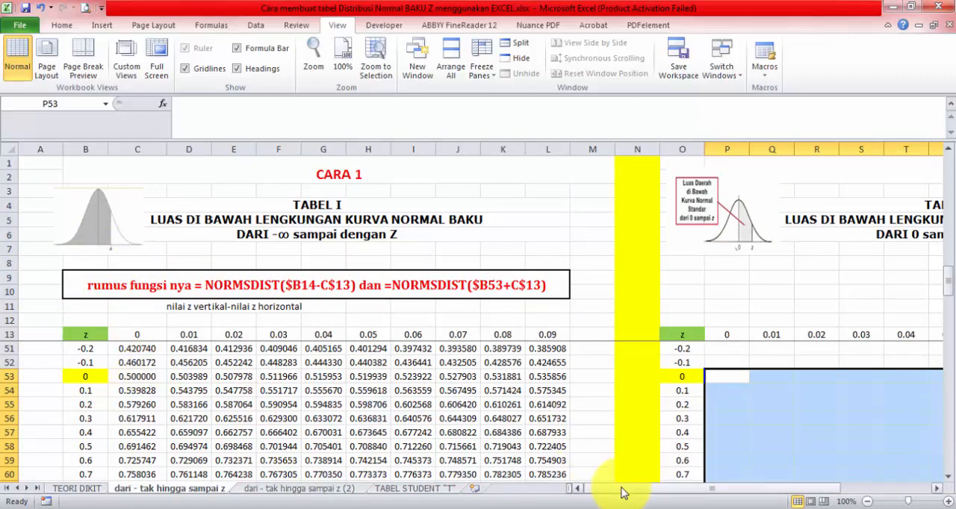
pyautogui.click(643, 489)
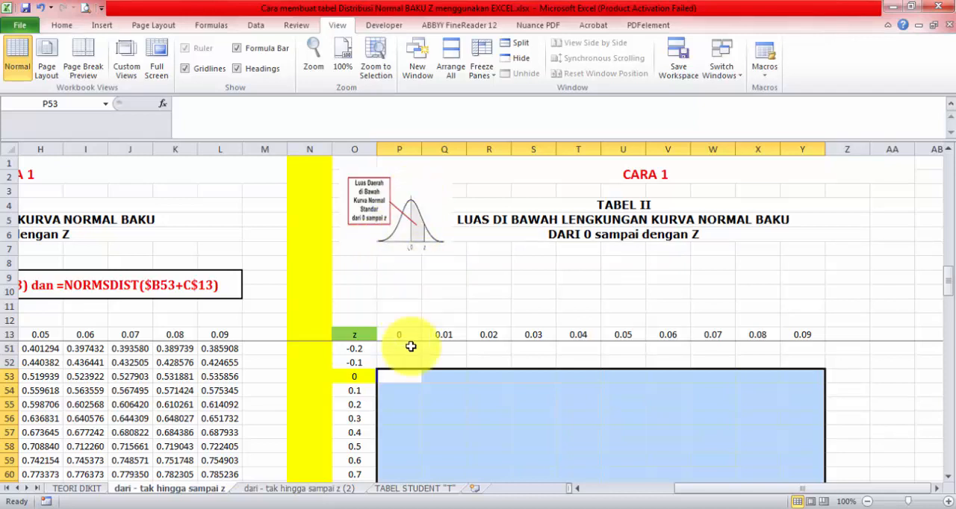
pyautogui.scroll(-2, 418, 384)
pyautogui.scroll(2, 405, 401)
pyautogui.click(390, 380)
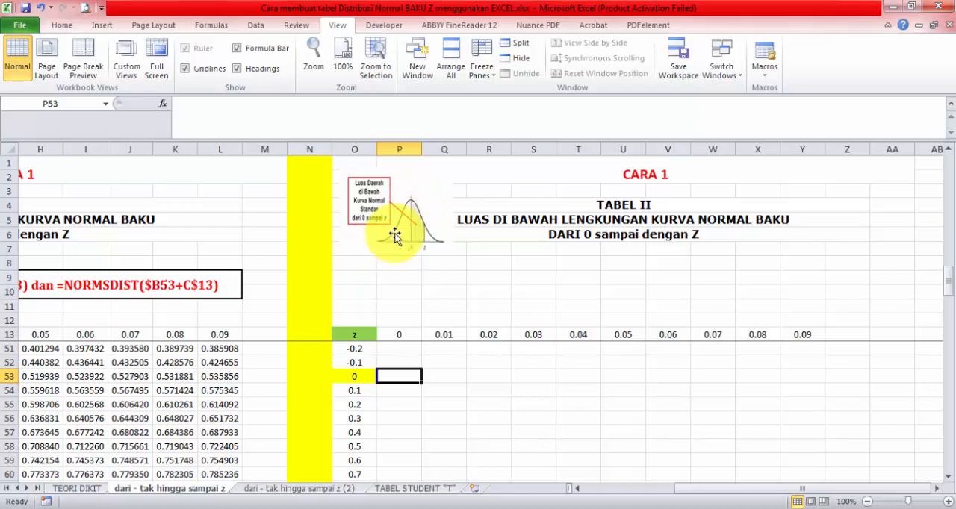
pyautogui.write('=')
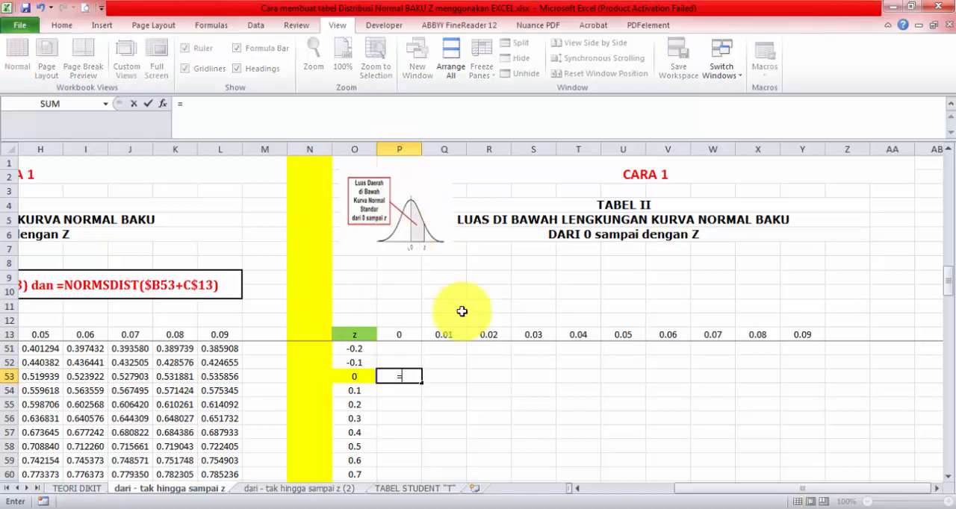
pyautogui.moveTo(717, 491); pyautogui.dragTo(627, 490)
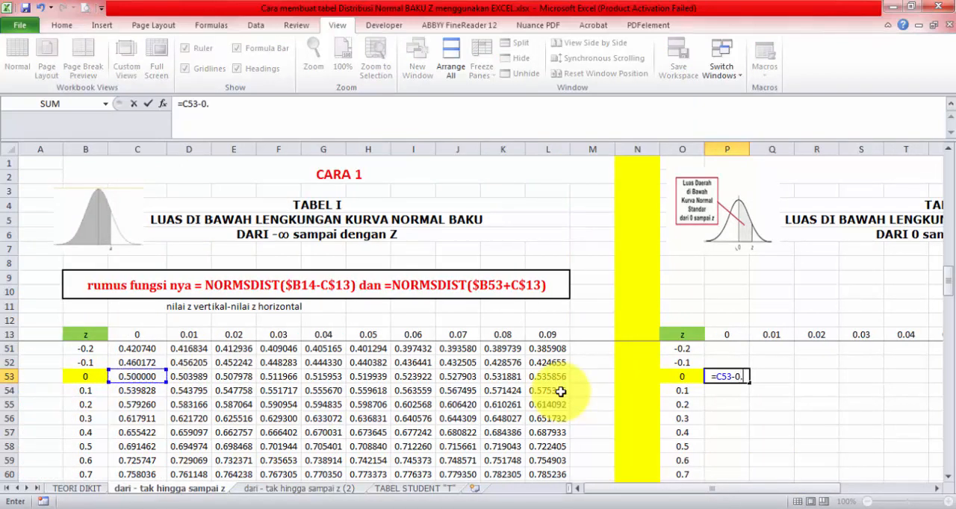
pyautogui.press('Return')
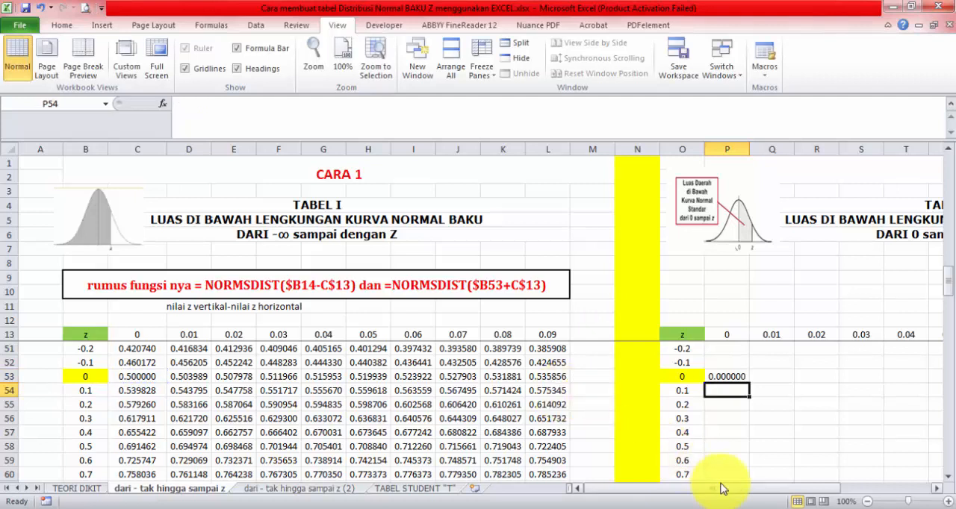
# Step: Fill the P53 formula across TABEL II's z = 0 row to Y53 and check the reference in the last cell
pyautogui.moveTo(721, 488); pyautogui.dragTo(782, 497)
pyautogui.click(492, 378)
pyautogui.moveTo(514, 385); pyautogui.dragTo(764, 384)
pyautogui.click(765, 380)
pyautogui.doubleClick(765, 380)
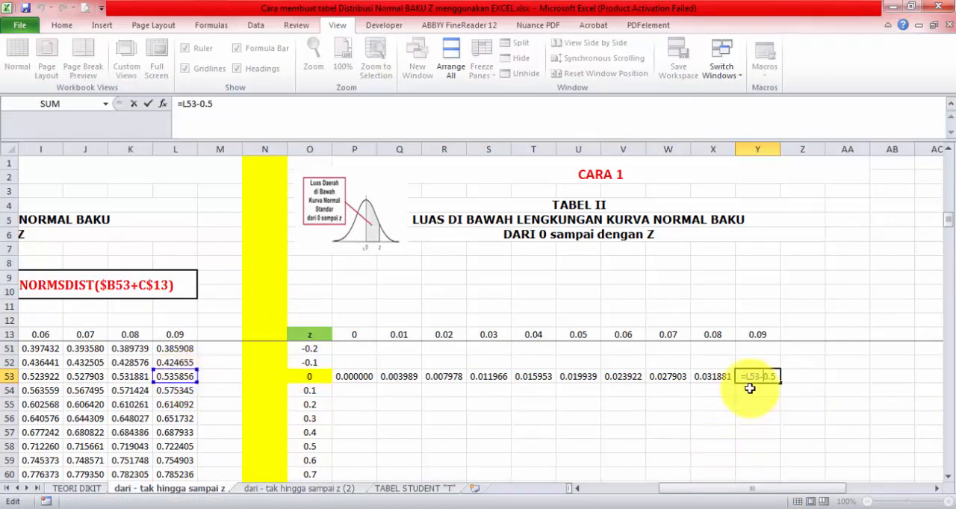
pyautogui.press('Escape')
# Step: Fill the formulas of P53:Y53 down through the z 3.9 row 92
pyautogui.click(354, 377)
pyautogui.moveTo(382, 379); pyautogui.dragTo(781, 464)
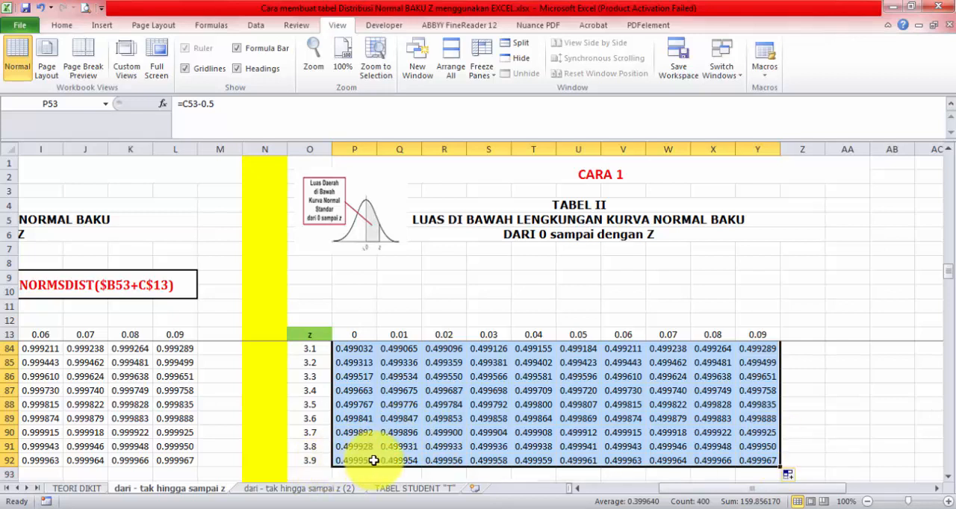
pyautogui.click(316, 436)
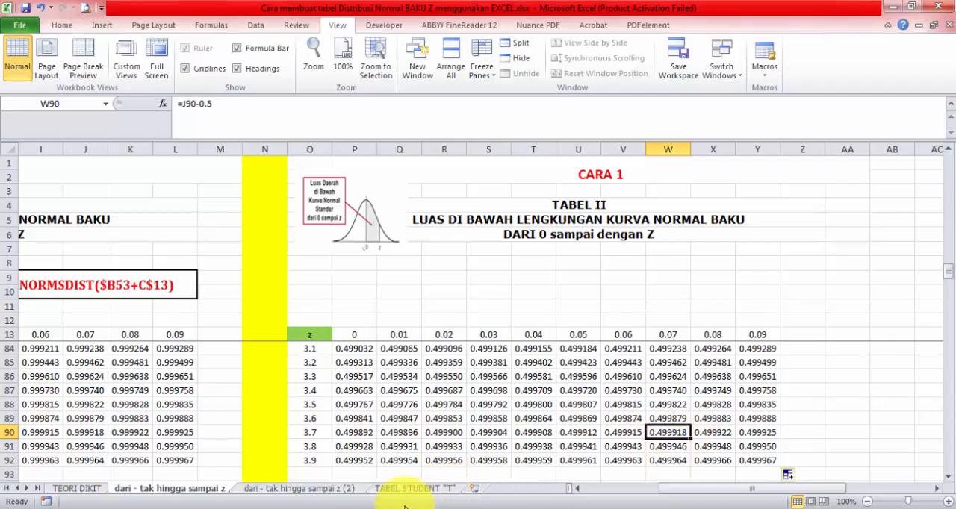
# Step: Switch to Foxit PhantomPDF and mark the z = 0.32 value in the reference table of areas from 0 to z
pyautogui.click(363, 508)
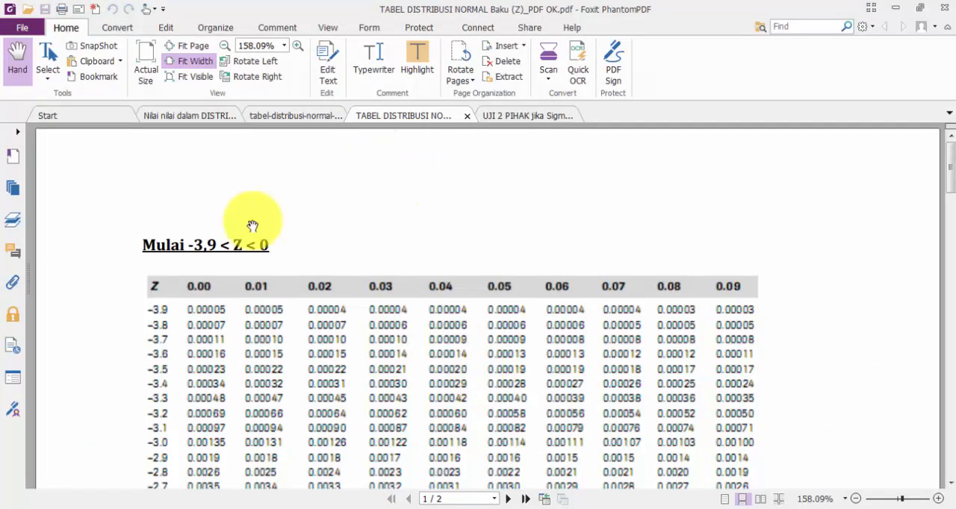
pyautogui.click(297, 116)
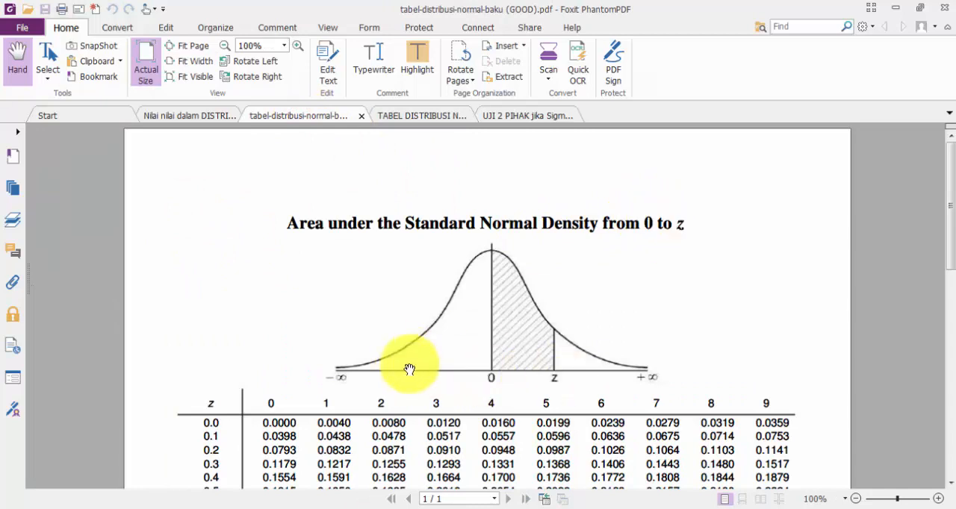
pyautogui.scroll(-1, 404, 372)
pyautogui.scroll(-3, 402, 376)
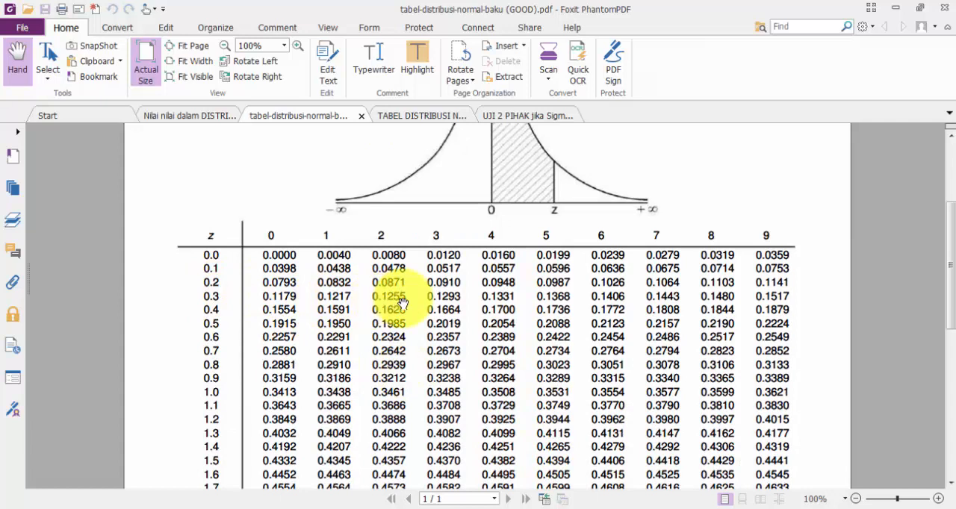
pyautogui.click(374, 297)
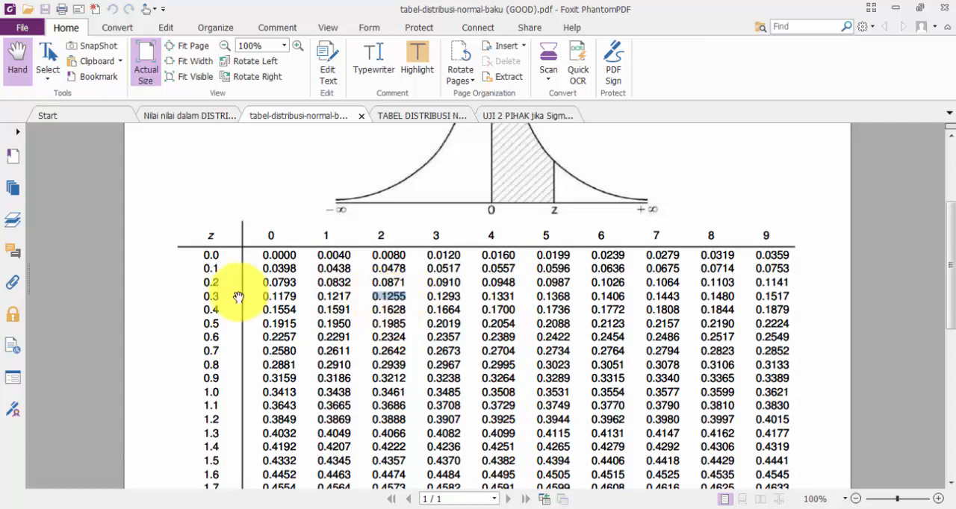
# Step: Return to Excel and compare TABEL II's z = 0.32 value in R56 with the one marked in the PDF table
pyautogui.click(293, 508)
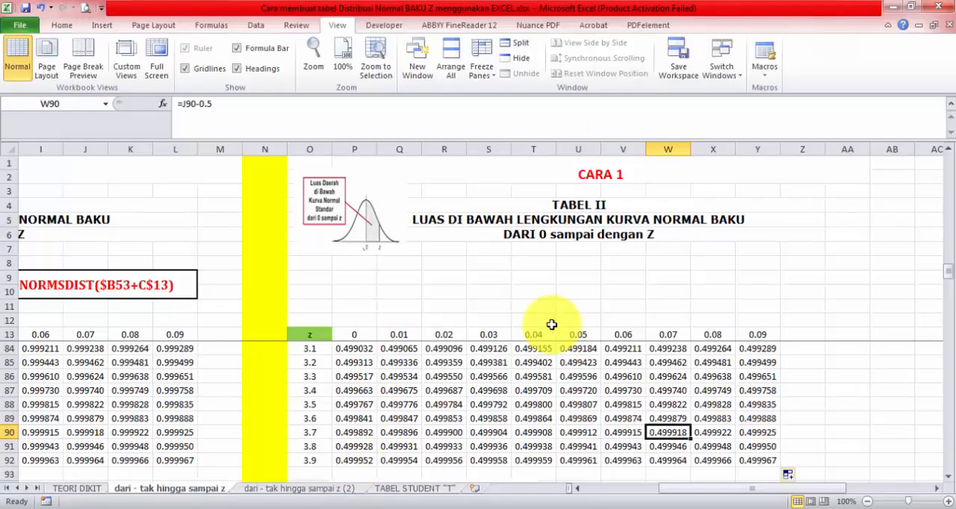
pyautogui.scroll(13, 484, 413)
pyautogui.scroll(-2, 484, 413)
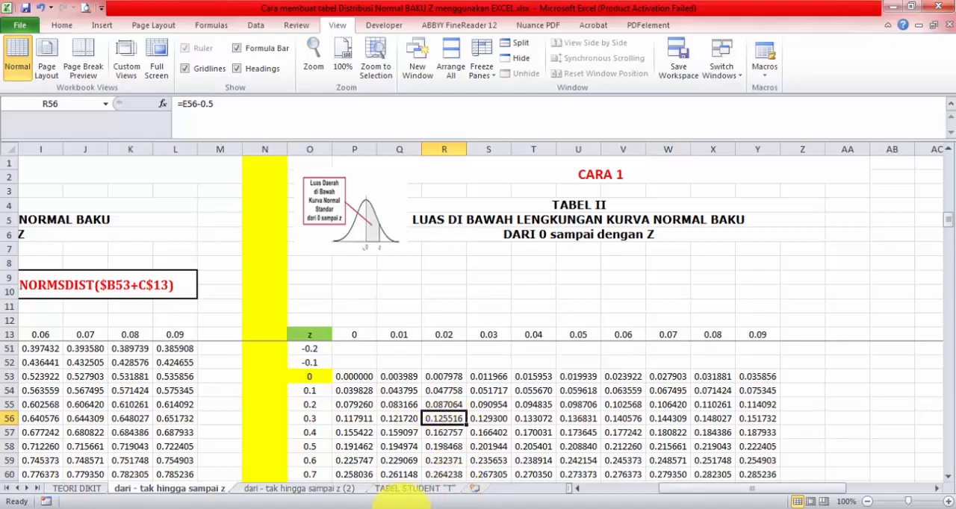
pyautogui.click(378, 507)
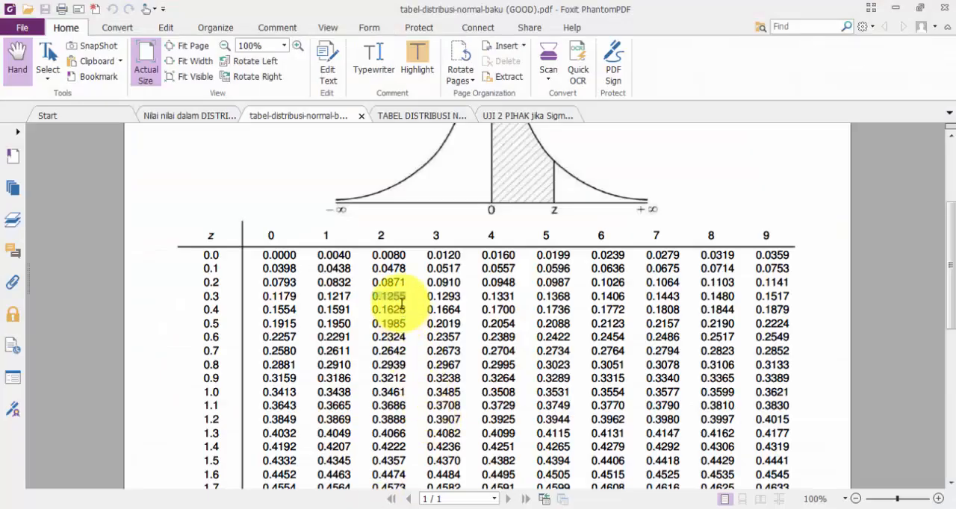
pyautogui.click(283, 508)
pyautogui.scroll(-4, 438, 331)
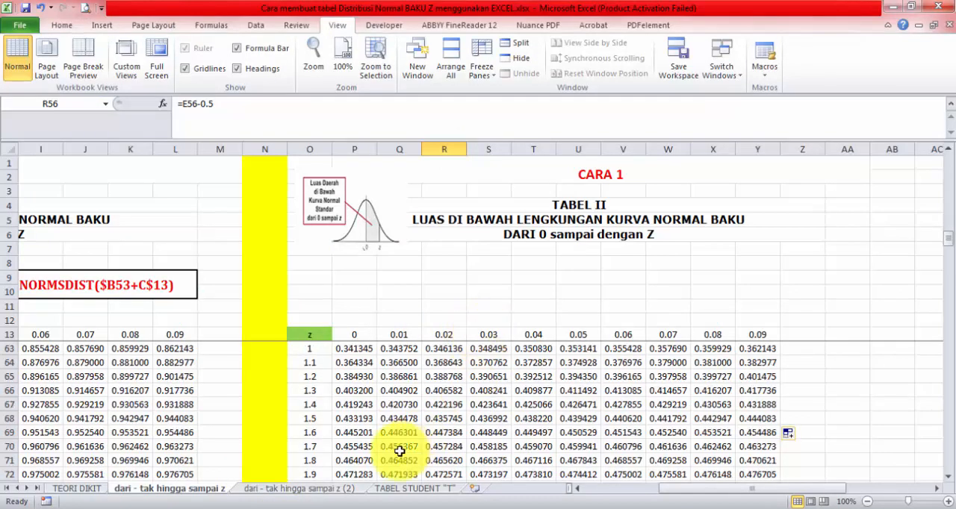
# Step: Examine TABEL I's NORM.S.DIST formulas and the TABEL II layout on the sheet "dari - tak hingga sampai z (2)"
pyautogui.click(337, 490)
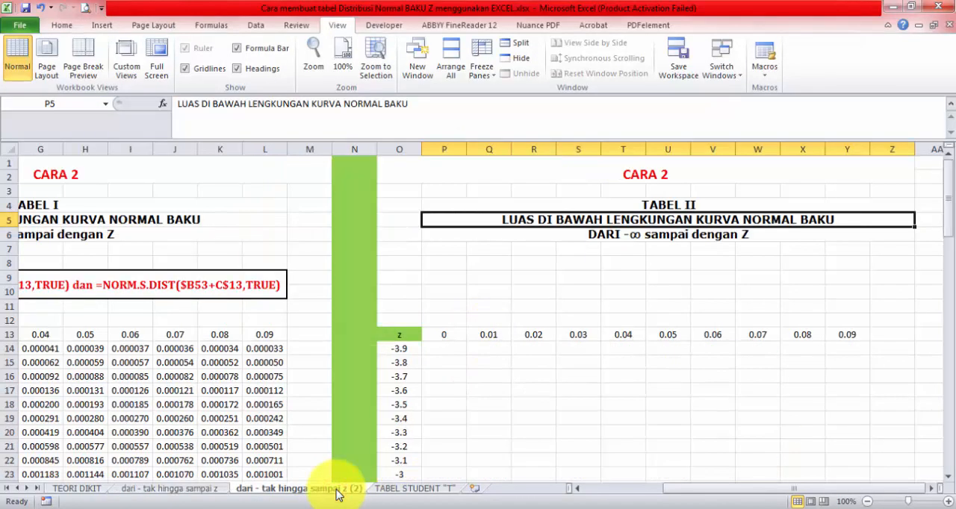
pyautogui.click(215, 489)
pyautogui.click(269, 490)
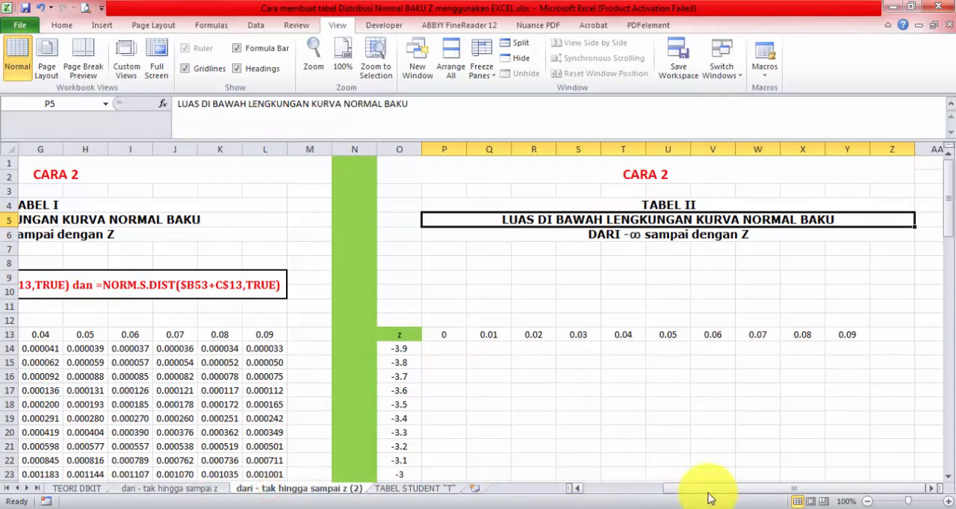
pyautogui.moveTo(708, 499); pyautogui.dragTo(627, 497)
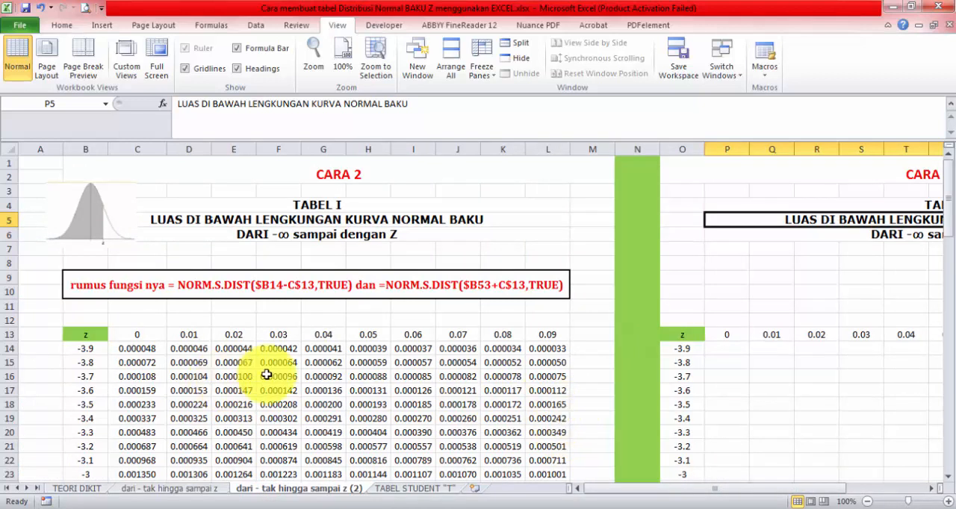
pyautogui.scroll(-2, 341, 366)
pyautogui.scroll(2, 534, 277)
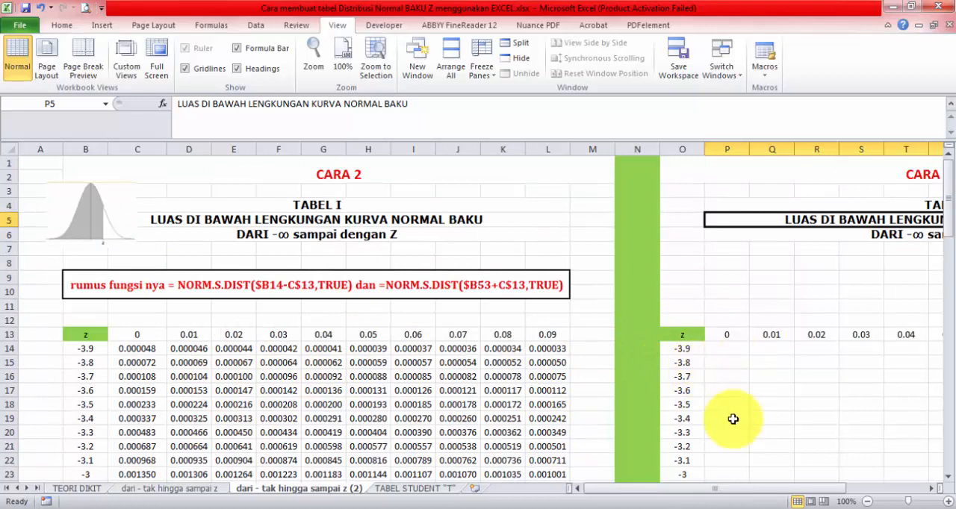
pyautogui.moveTo(693, 495); pyautogui.dragTo(771, 493)
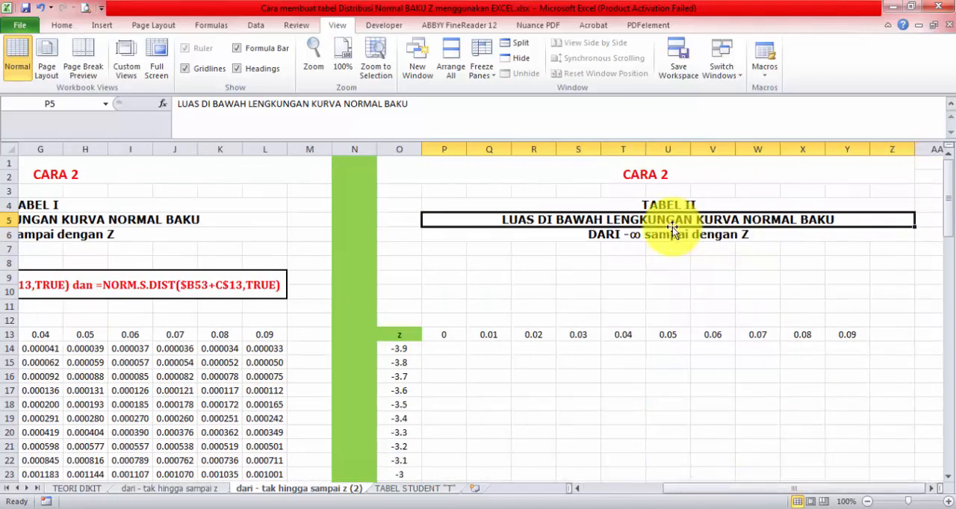
# Step: Copy the 0-to-z curve picture from the CARA 1 sheet and place it beside the TABEL II heading on the CARA 2 sheet
pyautogui.click(190, 488)
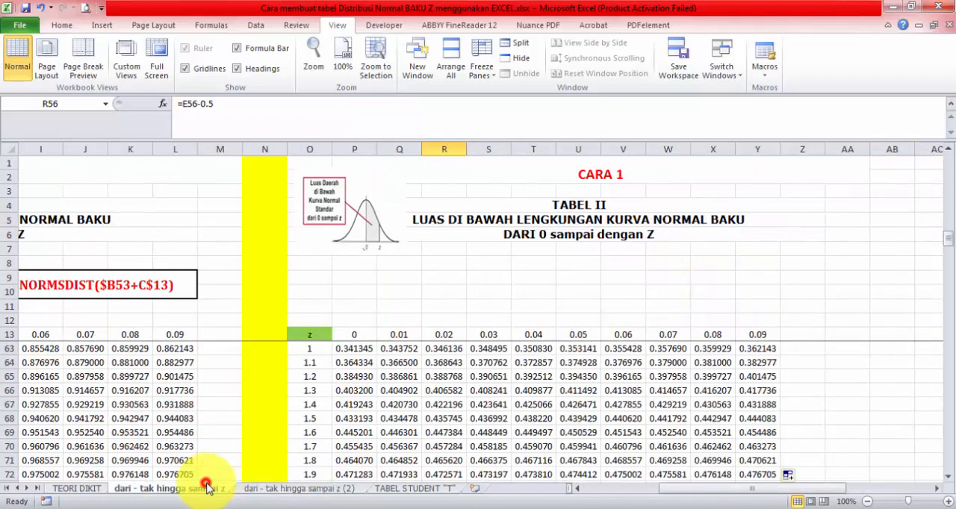
pyautogui.click(345, 214)
pyautogui.click(296, 488)
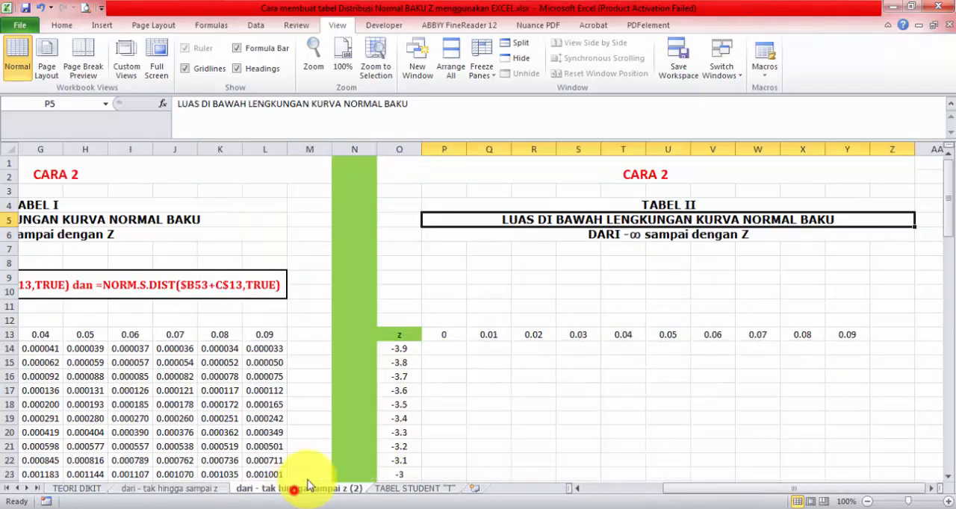
pyautogui.click(403, 247)
pyautogui.hotkey('ctrl', 'v')
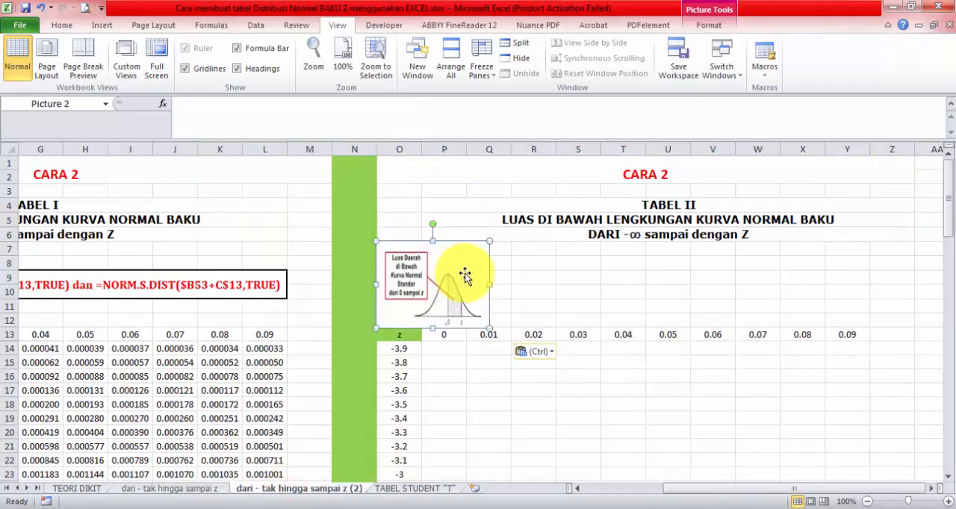
pyautogui.moveTo(454, 274); pyautogui.dragTo(459, 251)
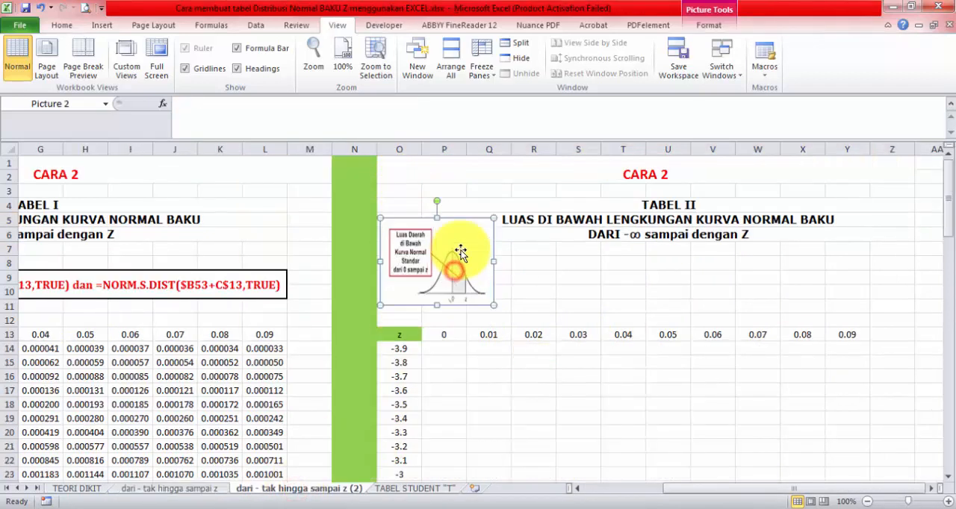
# Step: Examine TABEL II on the CARA 2 sheet, checking the formula in P53 and the values across its z rows and columns
pyautogui.click(676, 485)
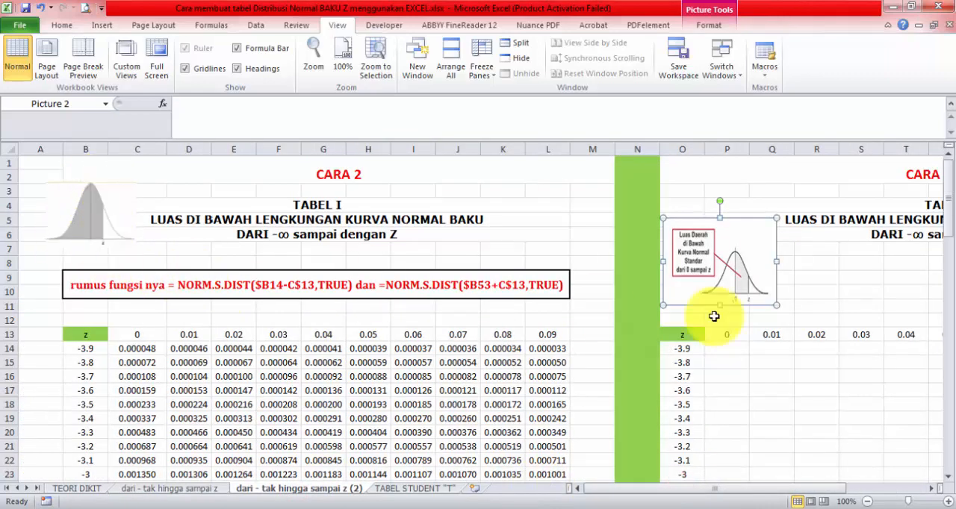
pyautogui.scroll(-14, 747, 304)
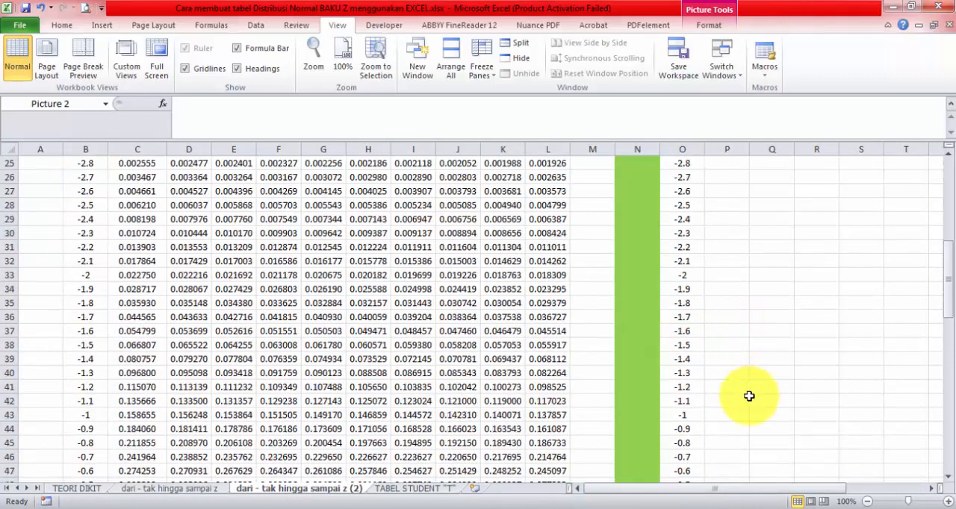
pyautogui.doubleClick(734, 309)
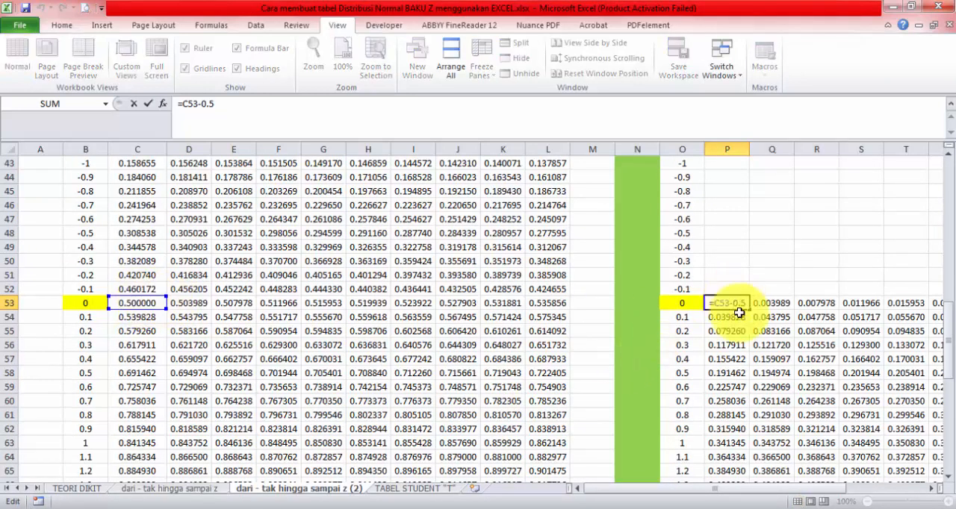
pyautogui.press('Escape')
pyautogui.moveTo(758, 490); pyautogui.dragTo(841, 494)
pyautogui.scroll(-8, 854, 455)
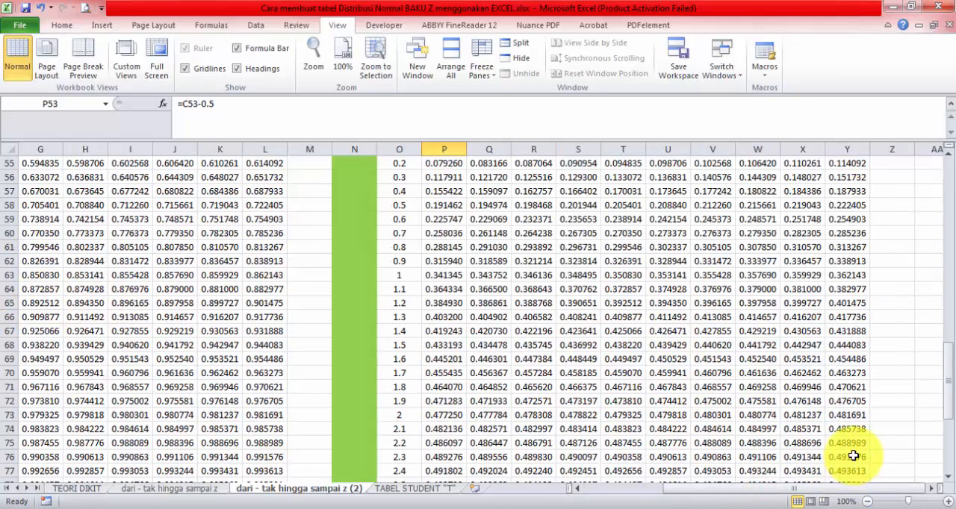
pyautogui.scroll(9, 852, 452)
pyautogui.scroll(13, 828, 422)
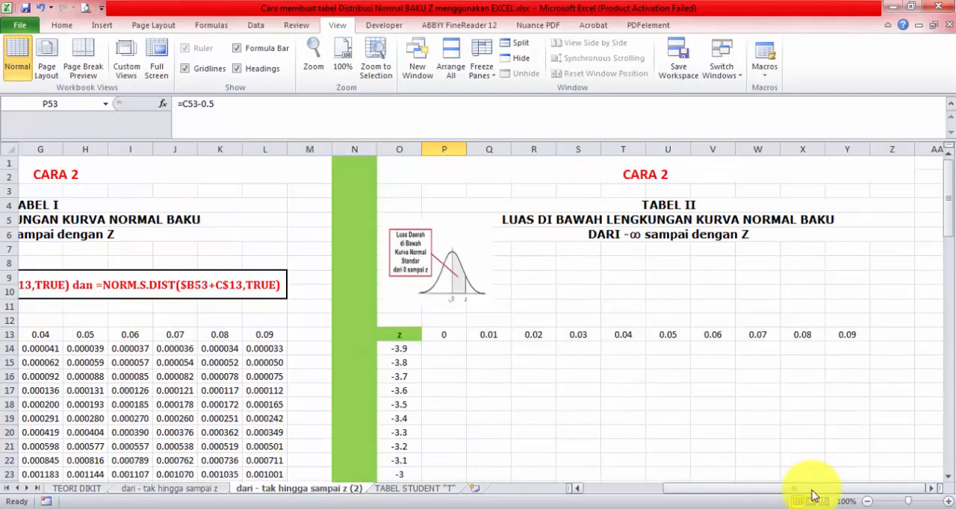
pyautogui.moveTo(817, 491); pyautogui.dragTo(619, 469)
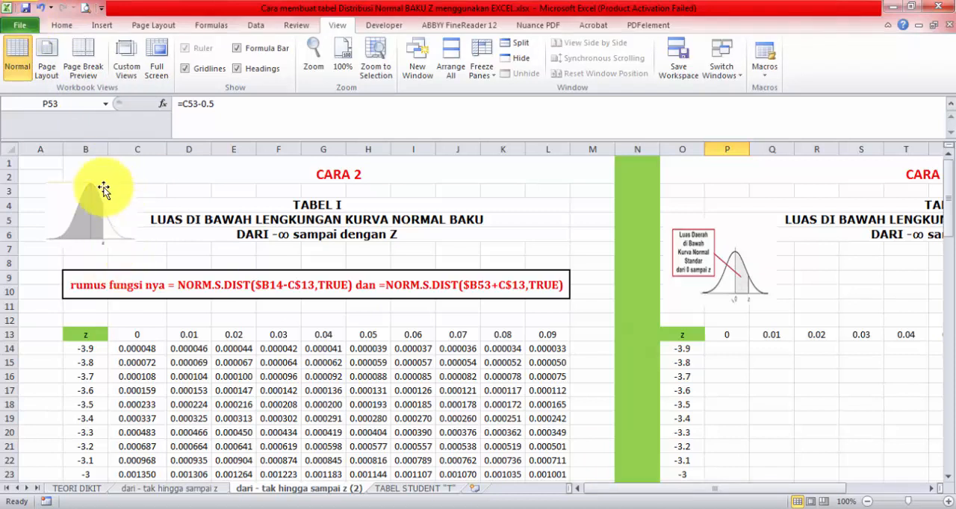
# Step: Inspect how TABEL I and TABEL II split across printed pages in Page Break Preview, and return to Normal view
pyautogui.click(823, 501)
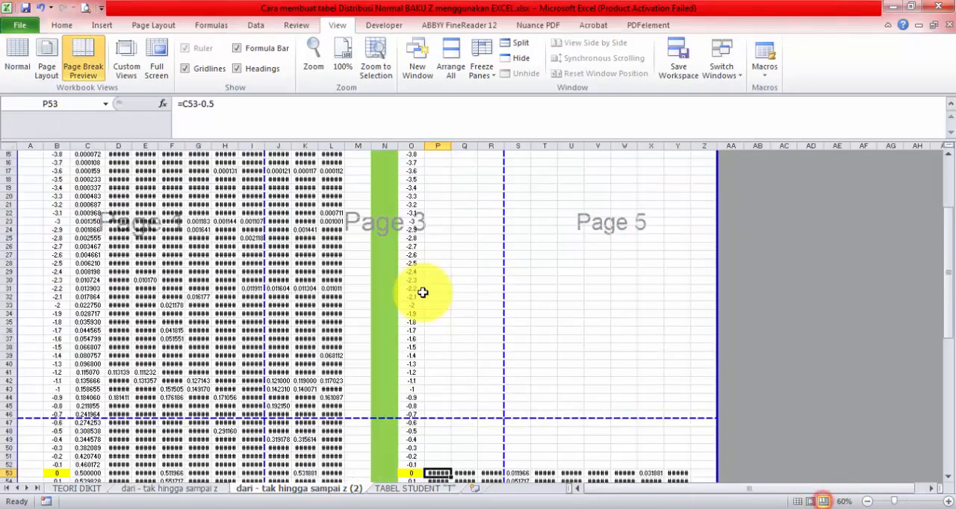
pyautogui.scroll(10, 298, 320)
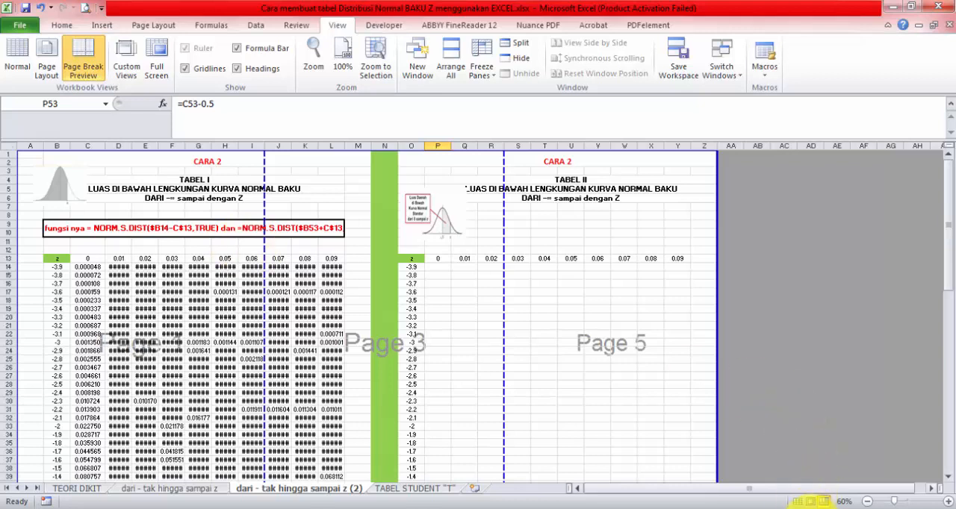
pyautogui.click(798, 502)
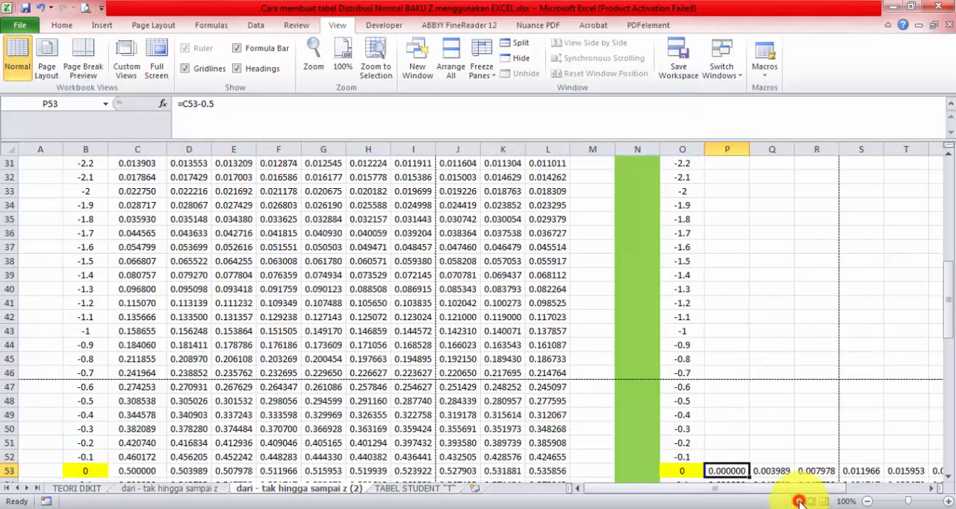
# Step: Set up saving the workbook as a PDF file with Save As, and cancel before saving
pyautogui.click(27, 31)
pyautogui.click(49, 67)
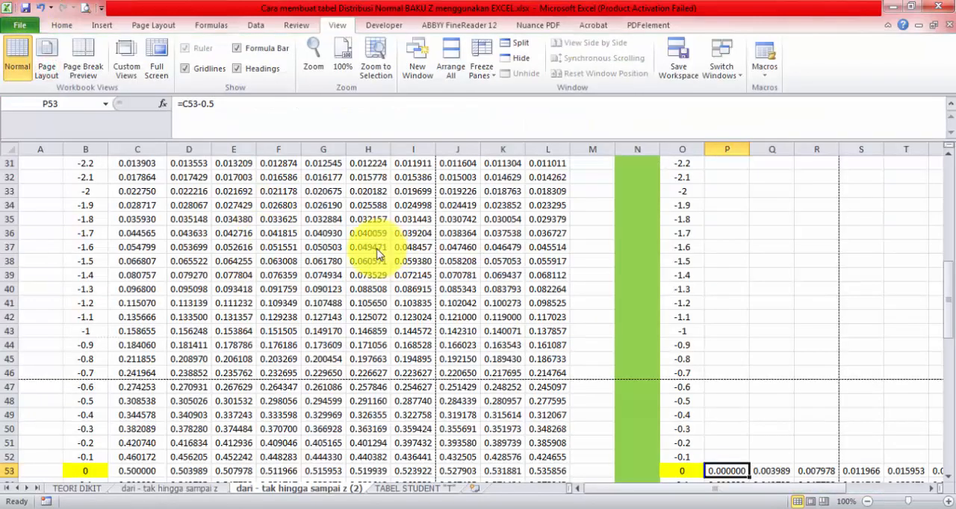
pyautogui.click(200, 260)
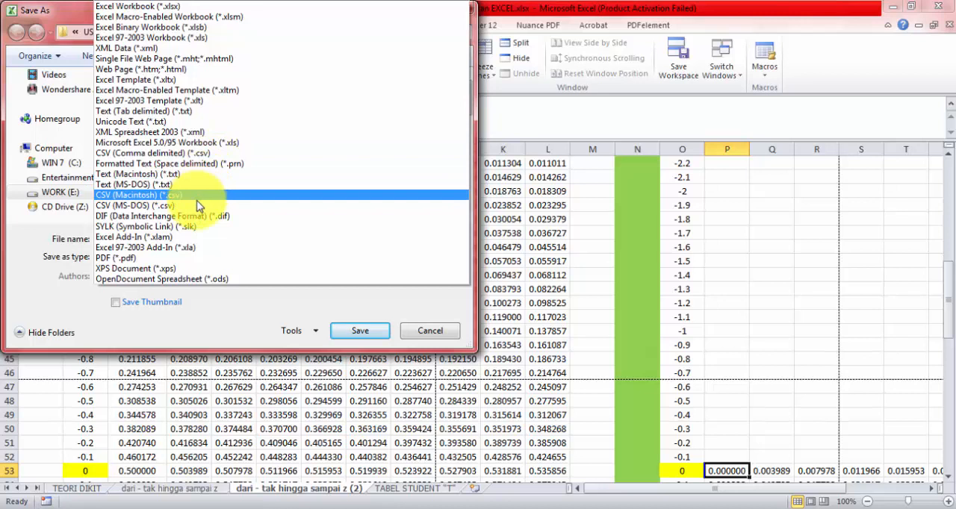
pyautogui.click(180, 257)
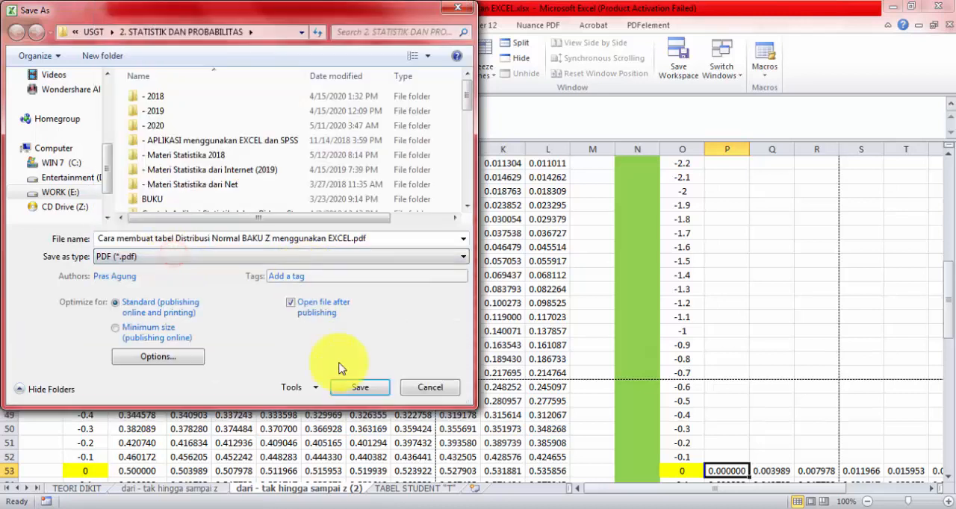
pyautogui.click(420, 388)
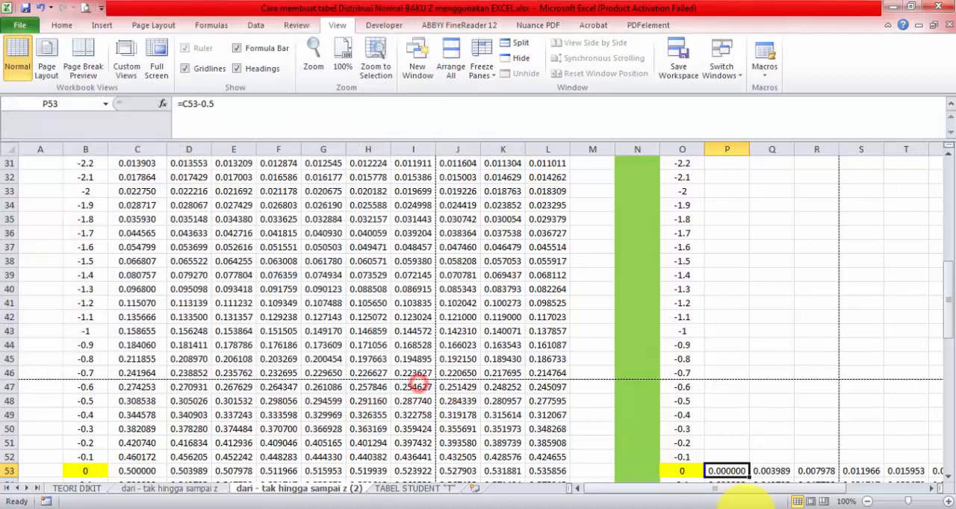
# Step: Recheck the page breaks of the CARA 2 sheet, restore Normal view, and select cell L12 above TABEL I
pyautogui.click(825, 502)
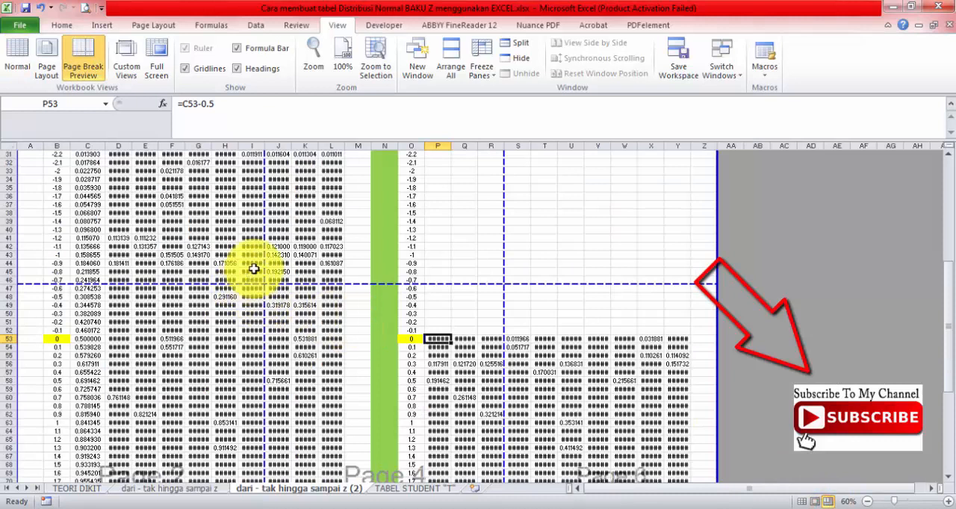
pyautogui.scroll(10, 420, 331)
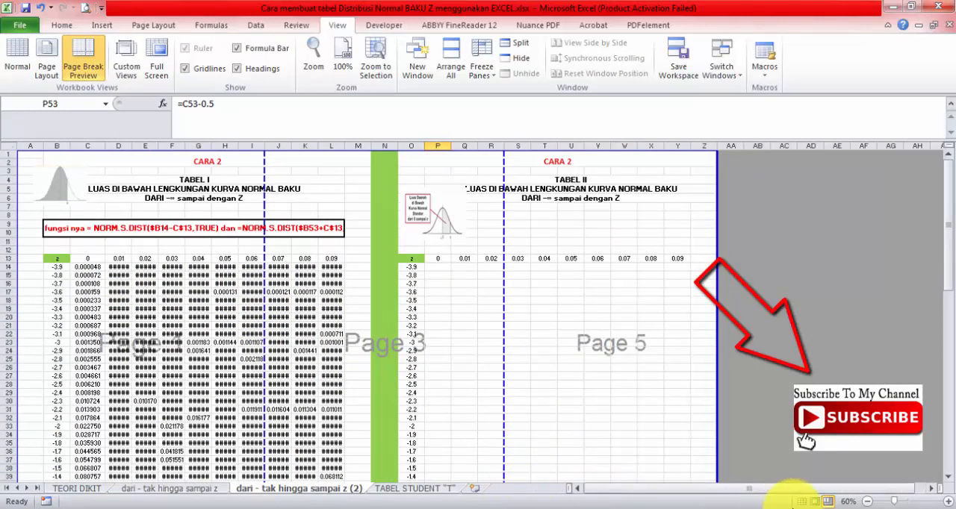
pyautogui.click(801, 502)
pyautogui.scroll(10, 523, 295)
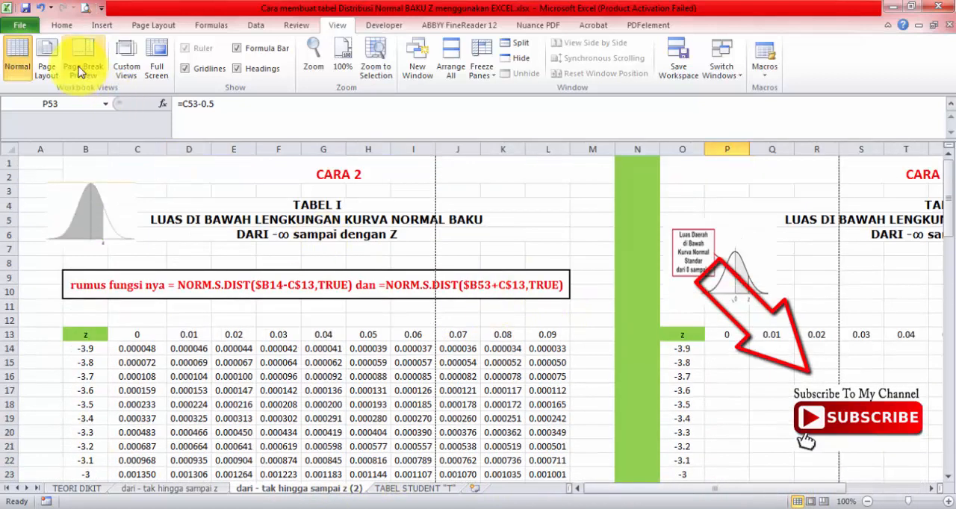
pyautogui.click(62, 25)
pyautogui.click(536, 319)
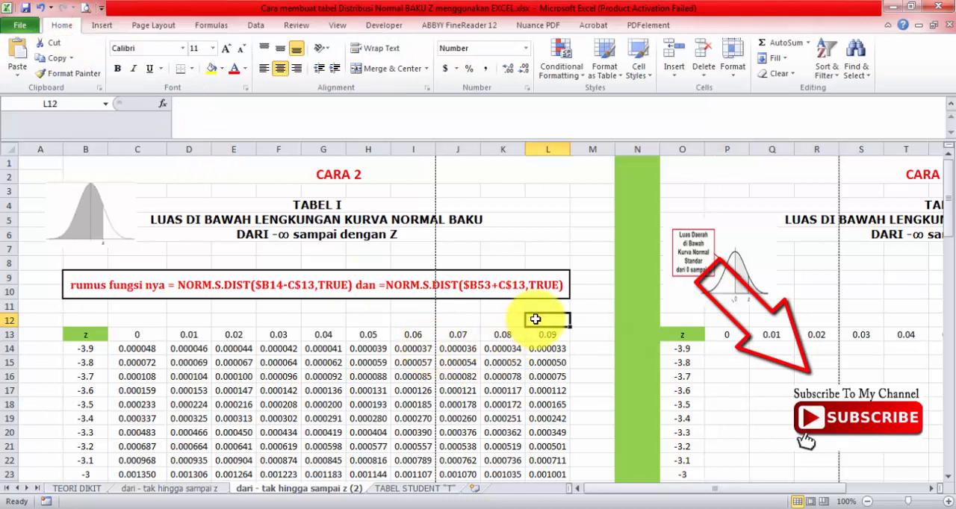